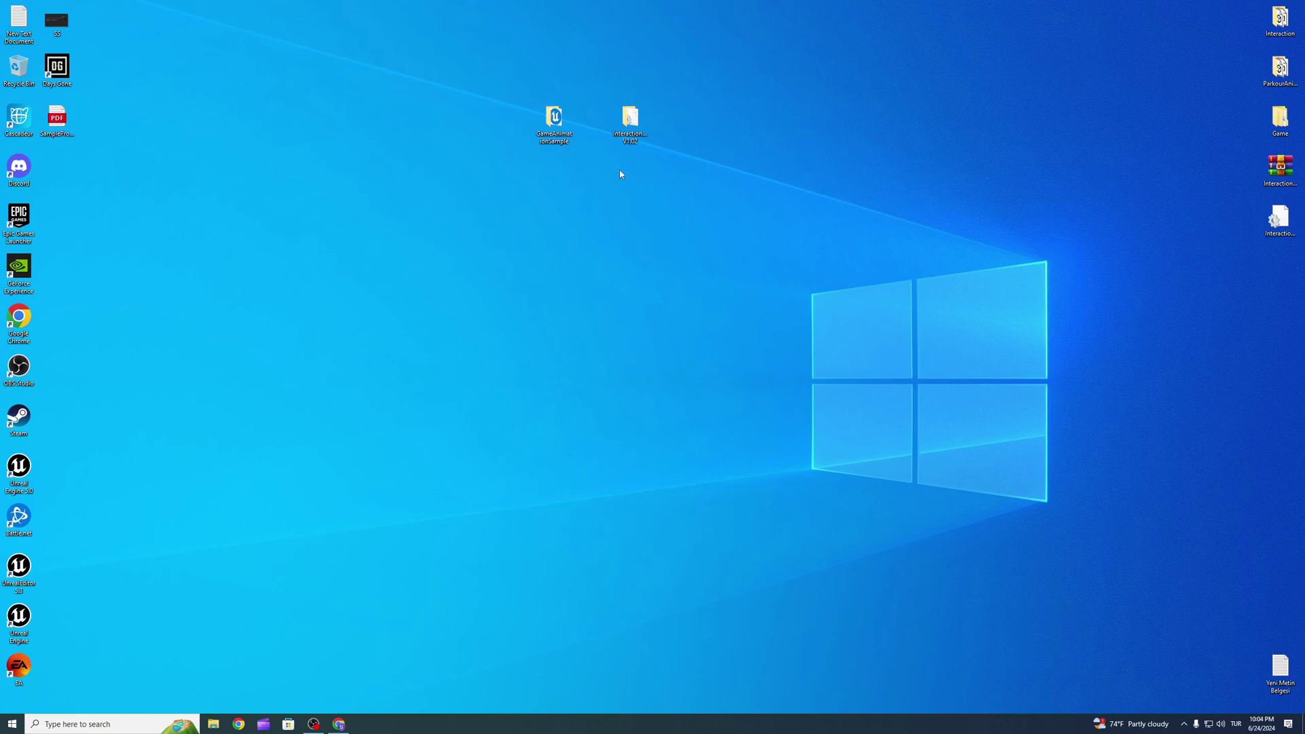
# - Create a folder named Plugins inside the GameAnimationSample project folder
pyautogui.doubleClick(553, 118)
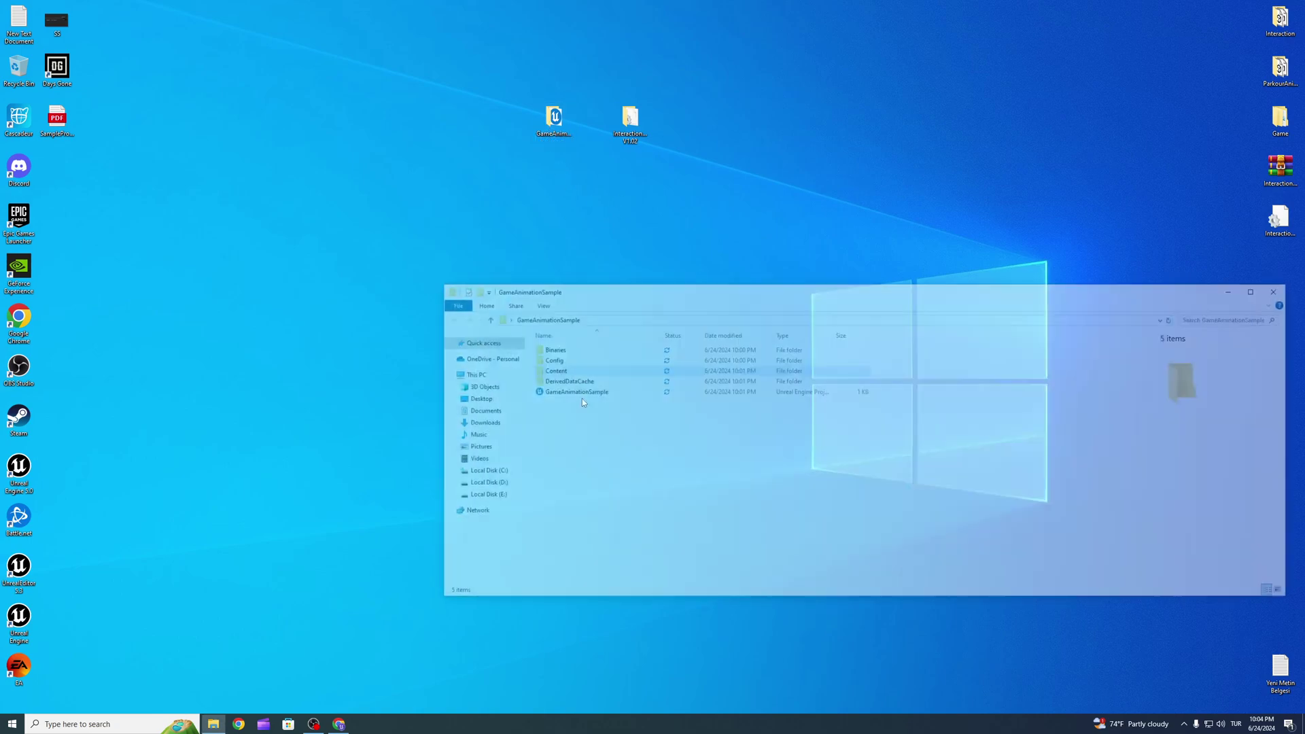
pyautogui.rightClick(579, 447)
pyautogui.moveTo(680, 567)
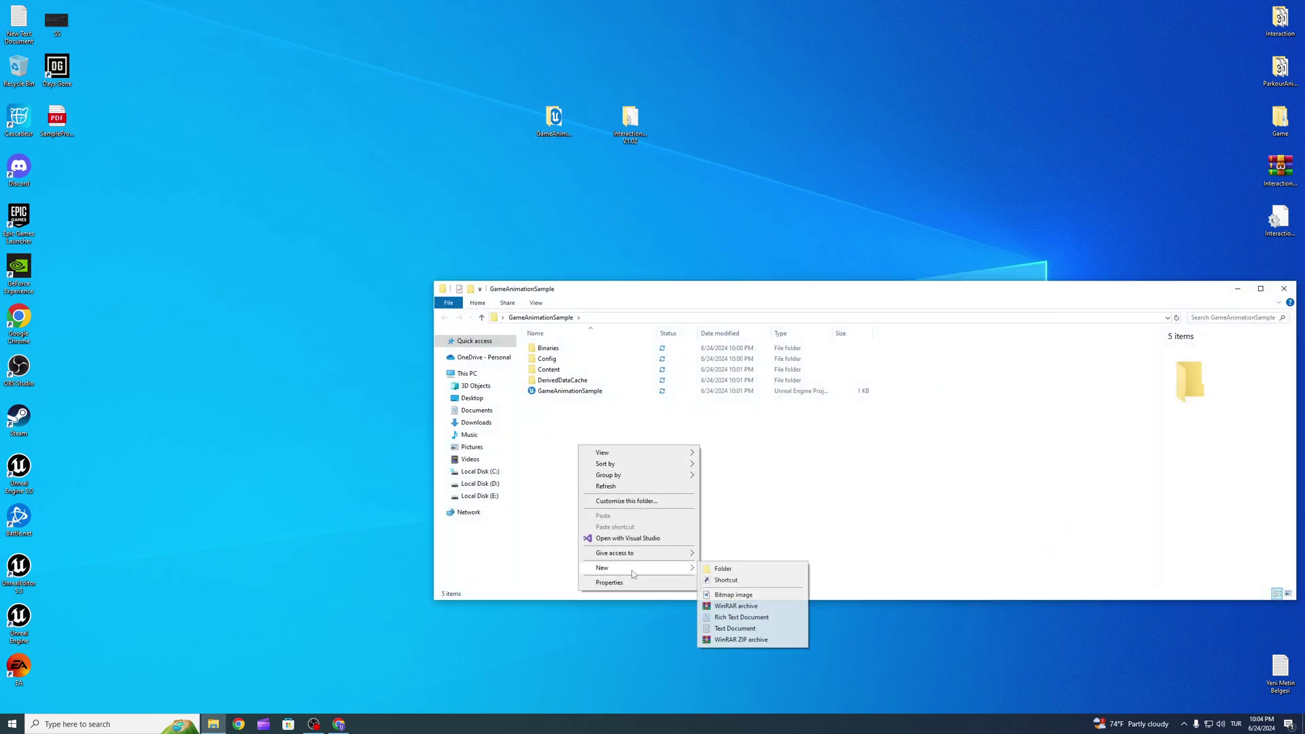
pyautogui.click(764, 568)
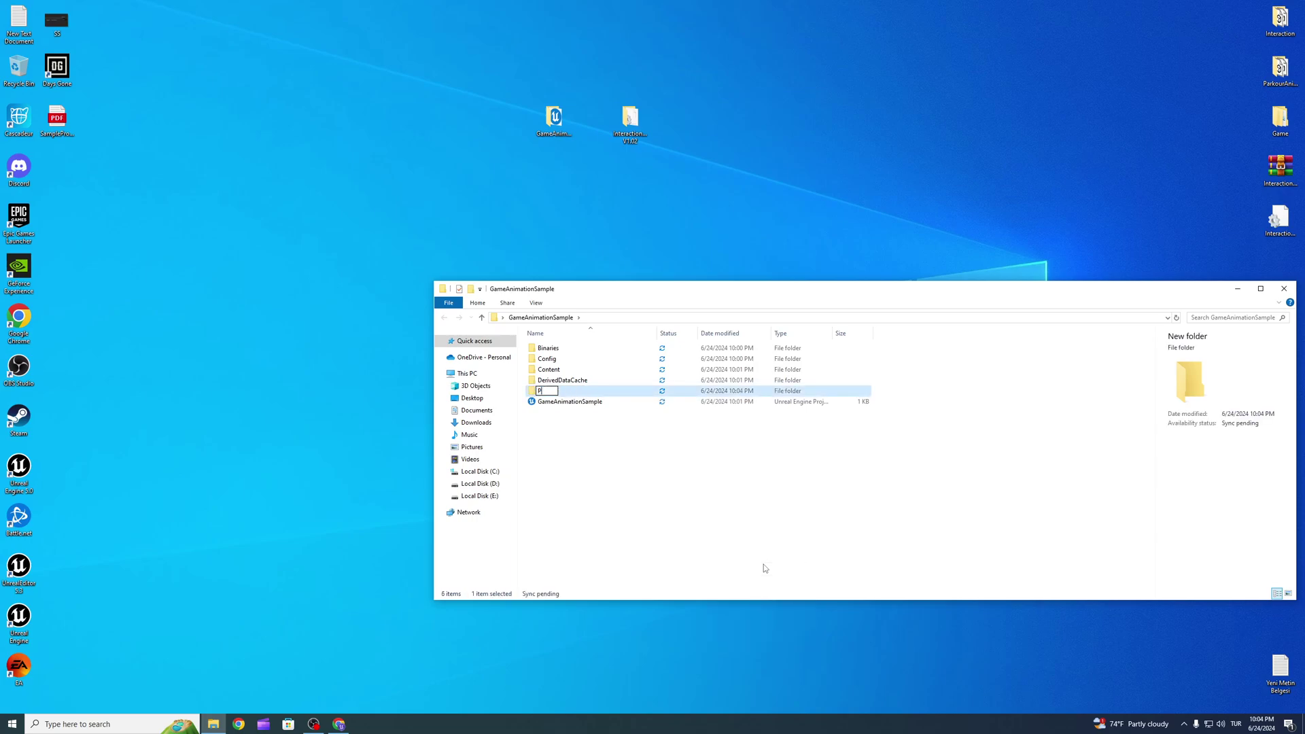
pyautogui.press('Return')
pyautogui.click(686, 197)
# - Open the InteractionSystem V1.02 folder from the desktop and arrange its window so the project folder's contents stay reachable
pyautogui.doubleClick(630, 118)
pyautogui.moveTo(526, 19); pyautogui.dragTo(911, 81)
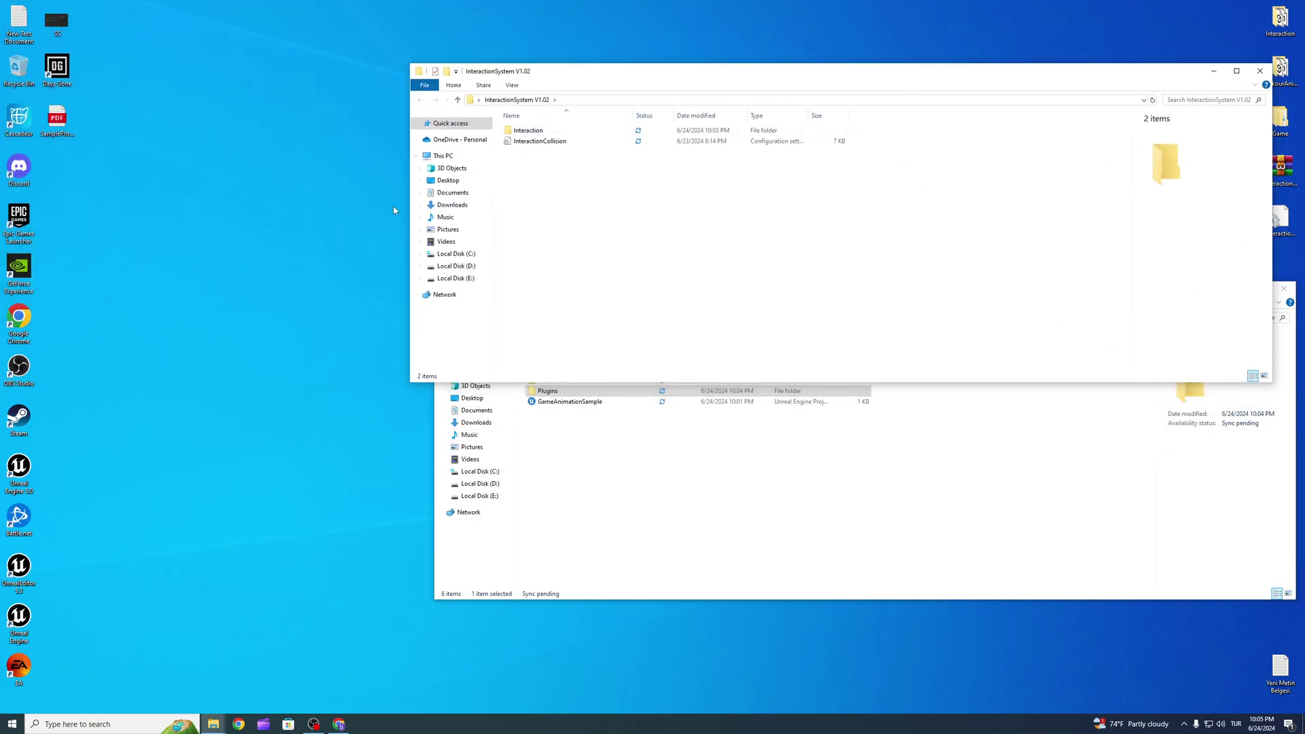
pyautogui.moveTo(411, 216); pyautogui.dragTo(722, 216)
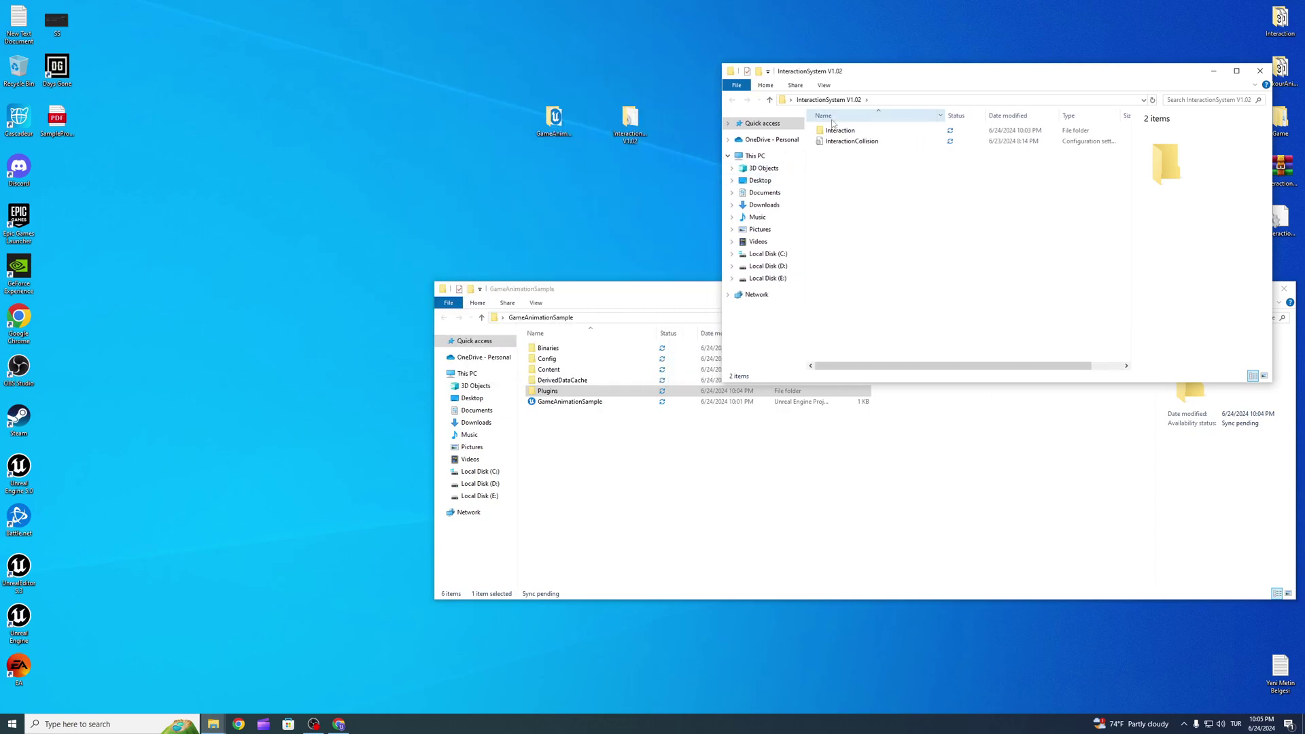
# - Copy the Interaction folder from InteractionSystem V1.02 into the project's Plugins folder
pyautogui.rightClick(833, 128)
pyautogui.click(865, 327)
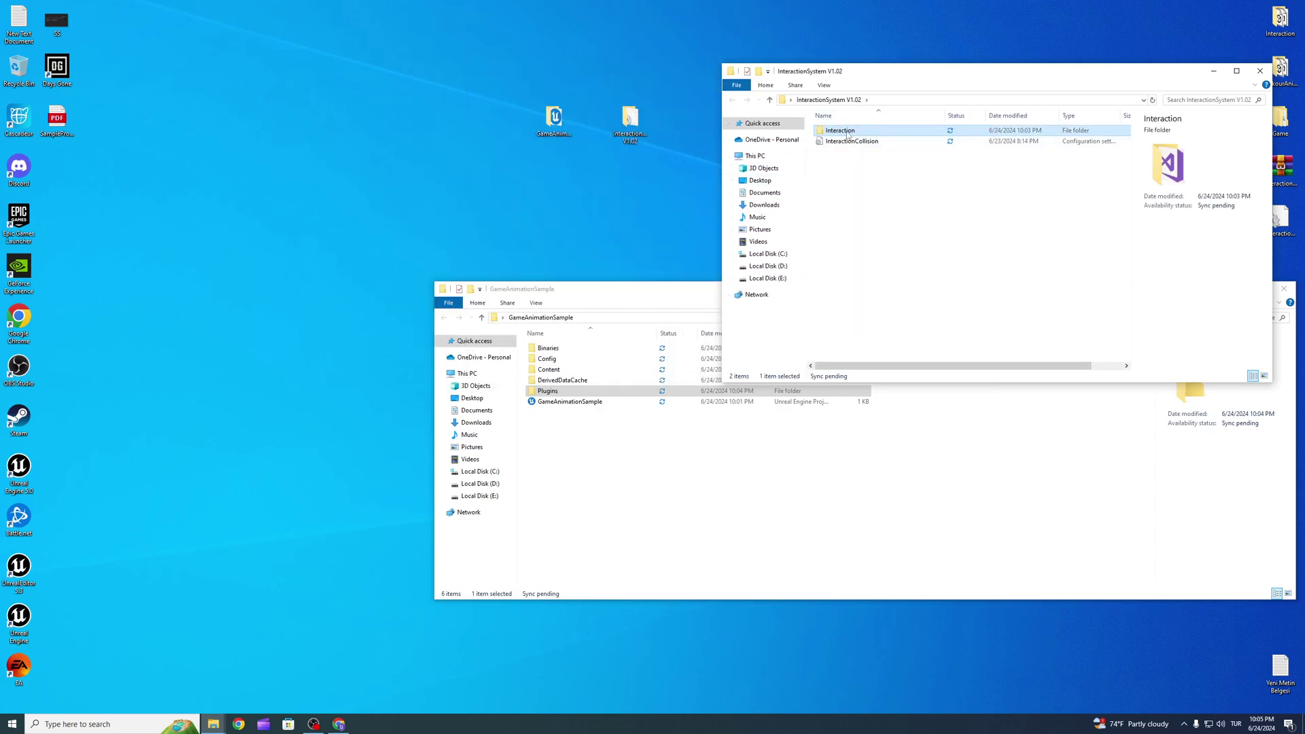
pyautogui.doubleClick(598, 390)
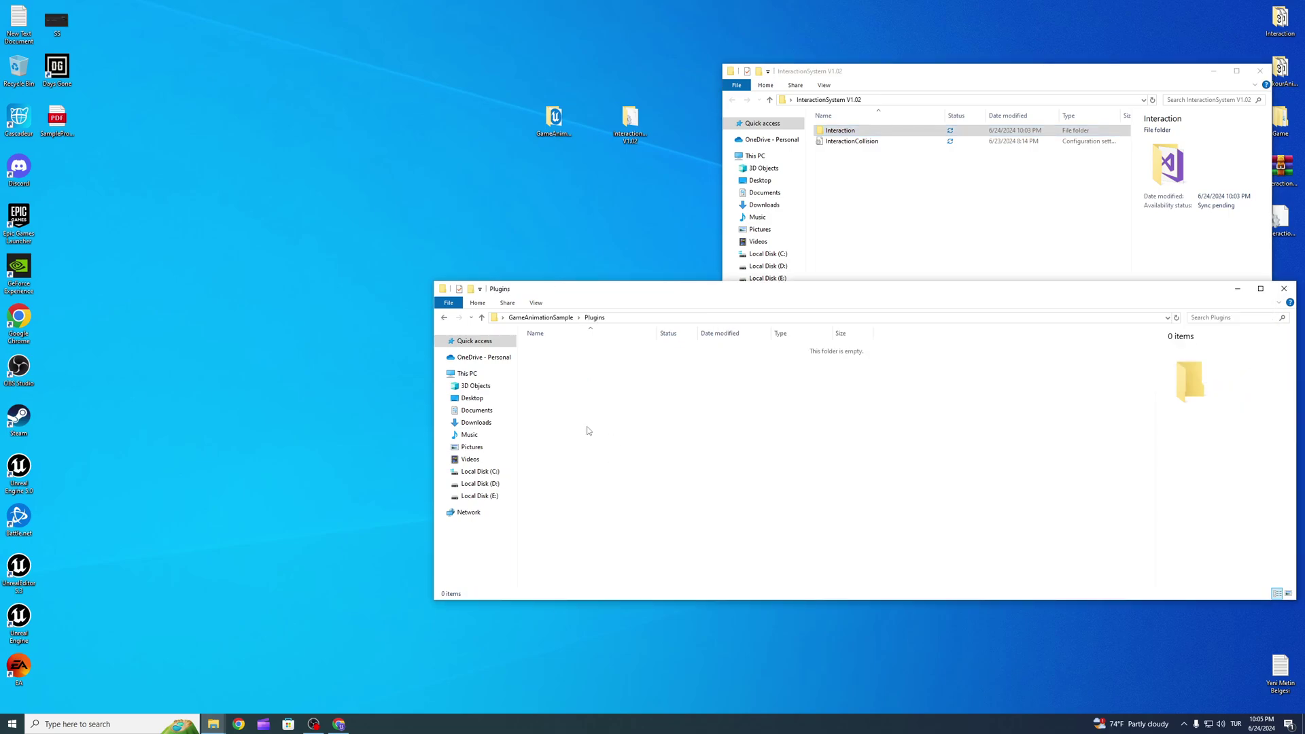
pyautogui.rightClick(585, 411)
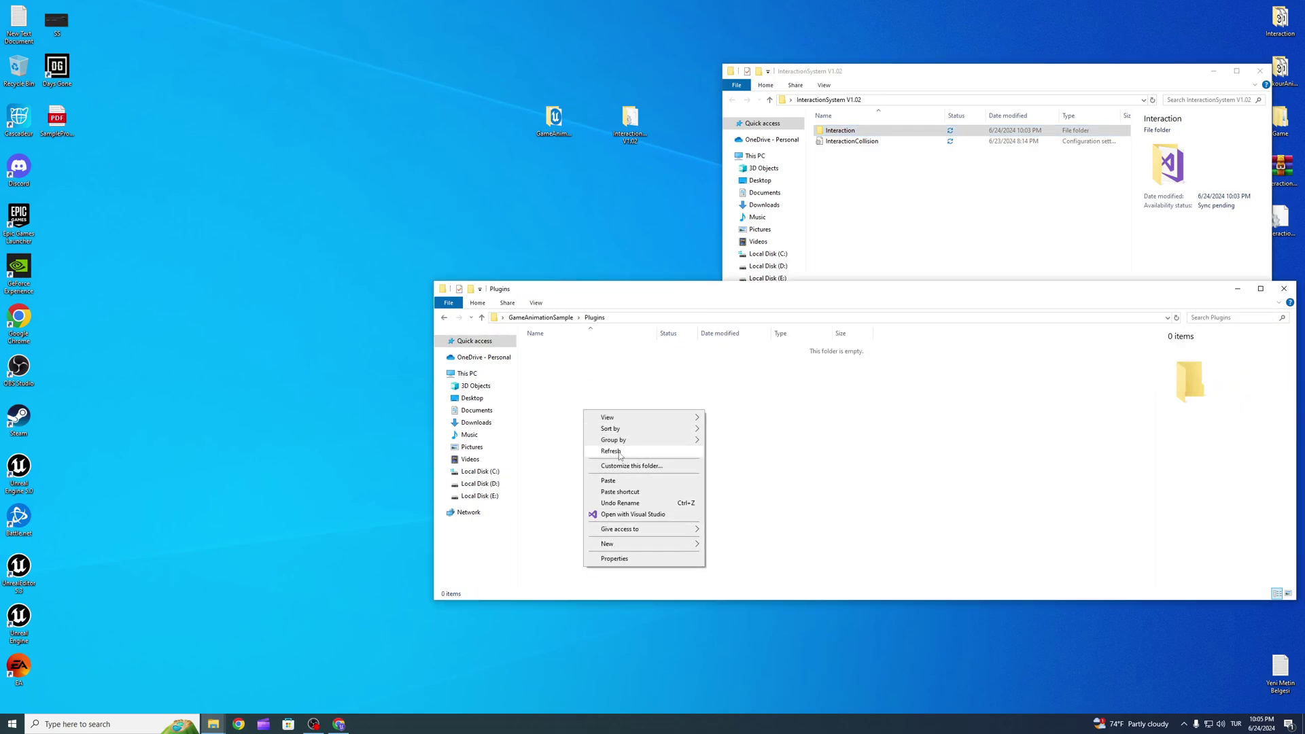
pyautogui.click(610, 482)
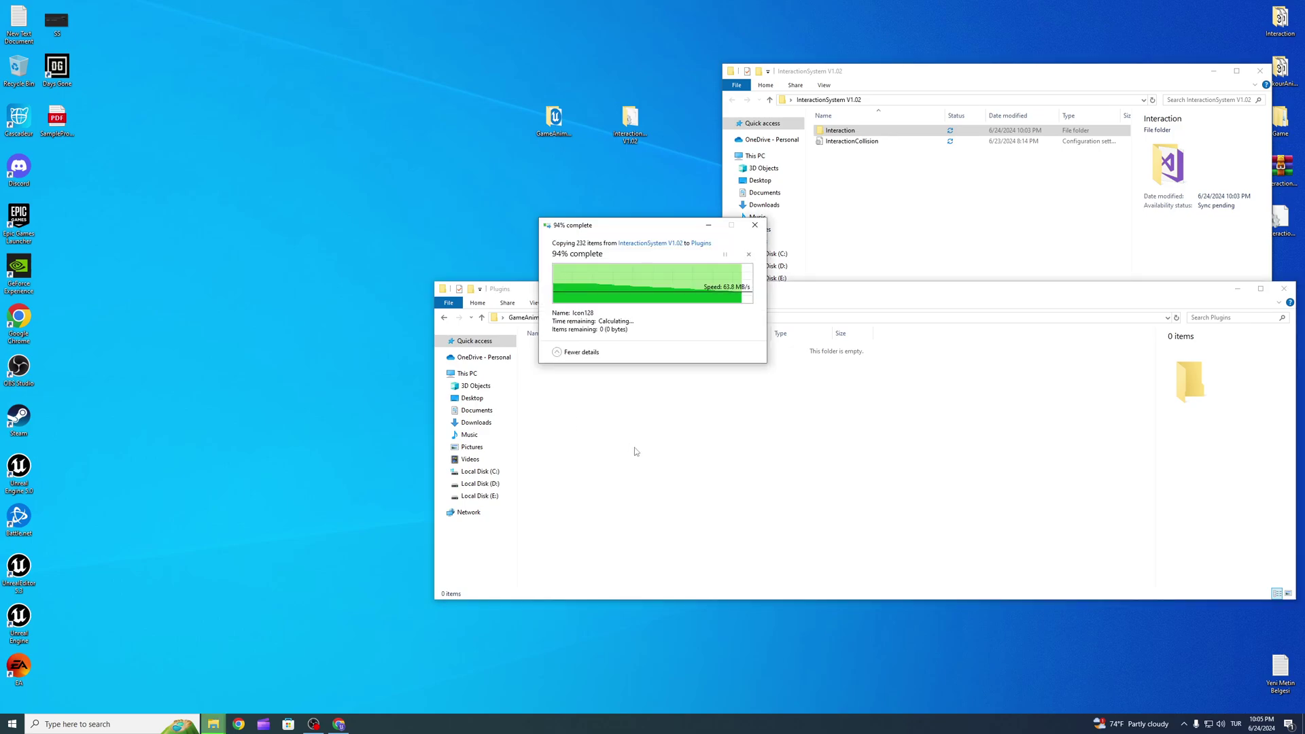
# - Open the GameAnimationSample project in Unreal Engine and update its out-of-date project file
pyautogui.click(445, 320)
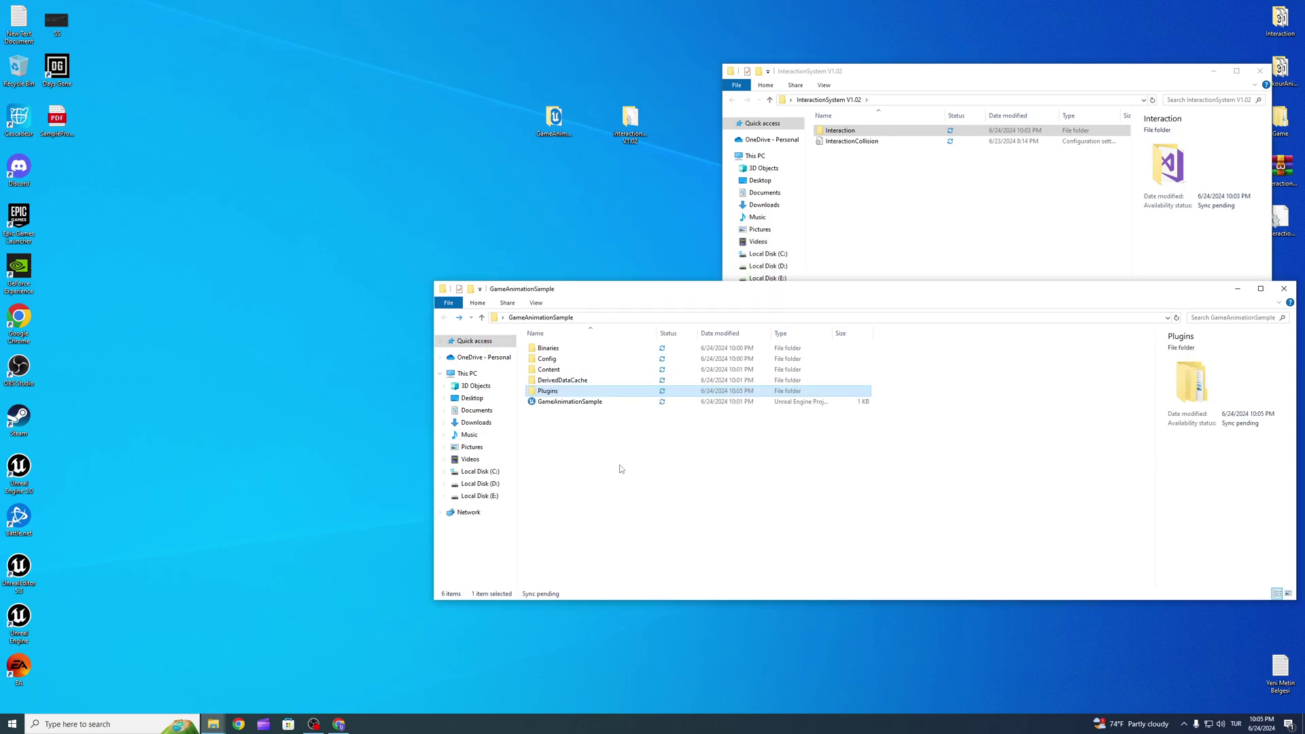
pyautogui.doubleClick(578, 402)
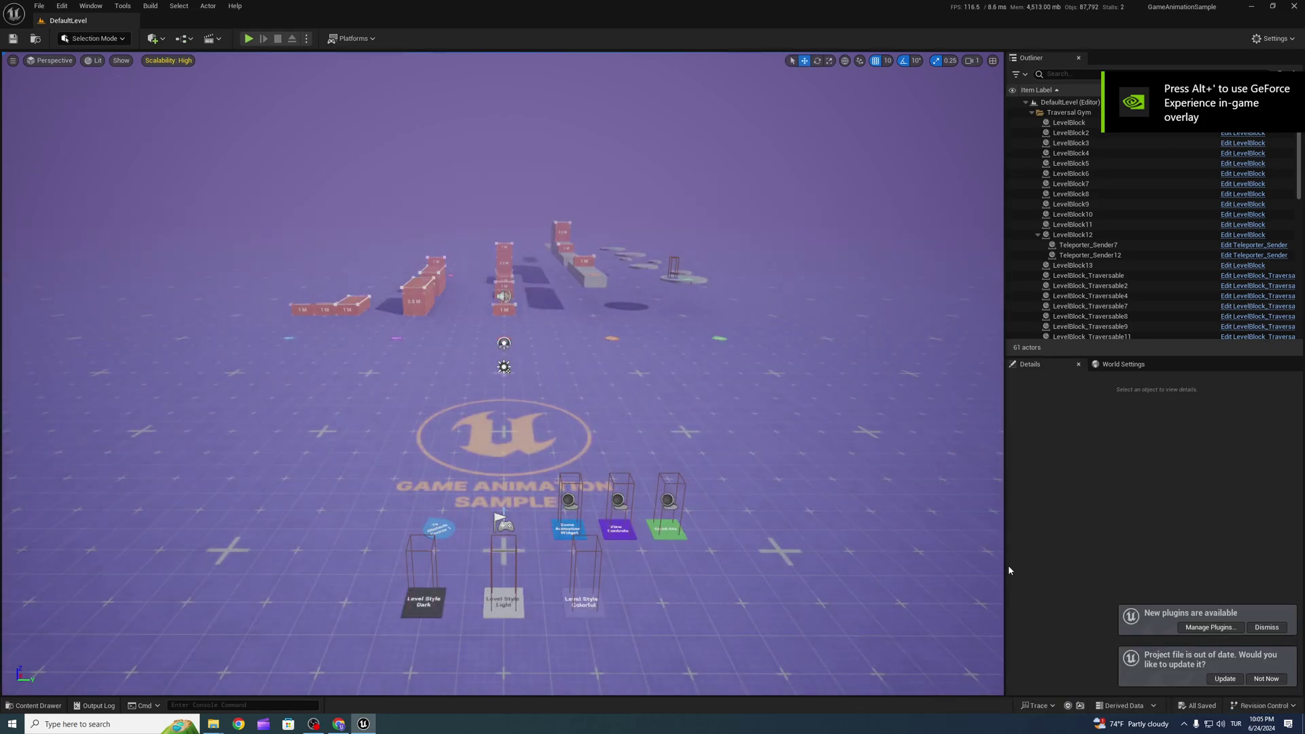
pyautogui.click(1225, 679)
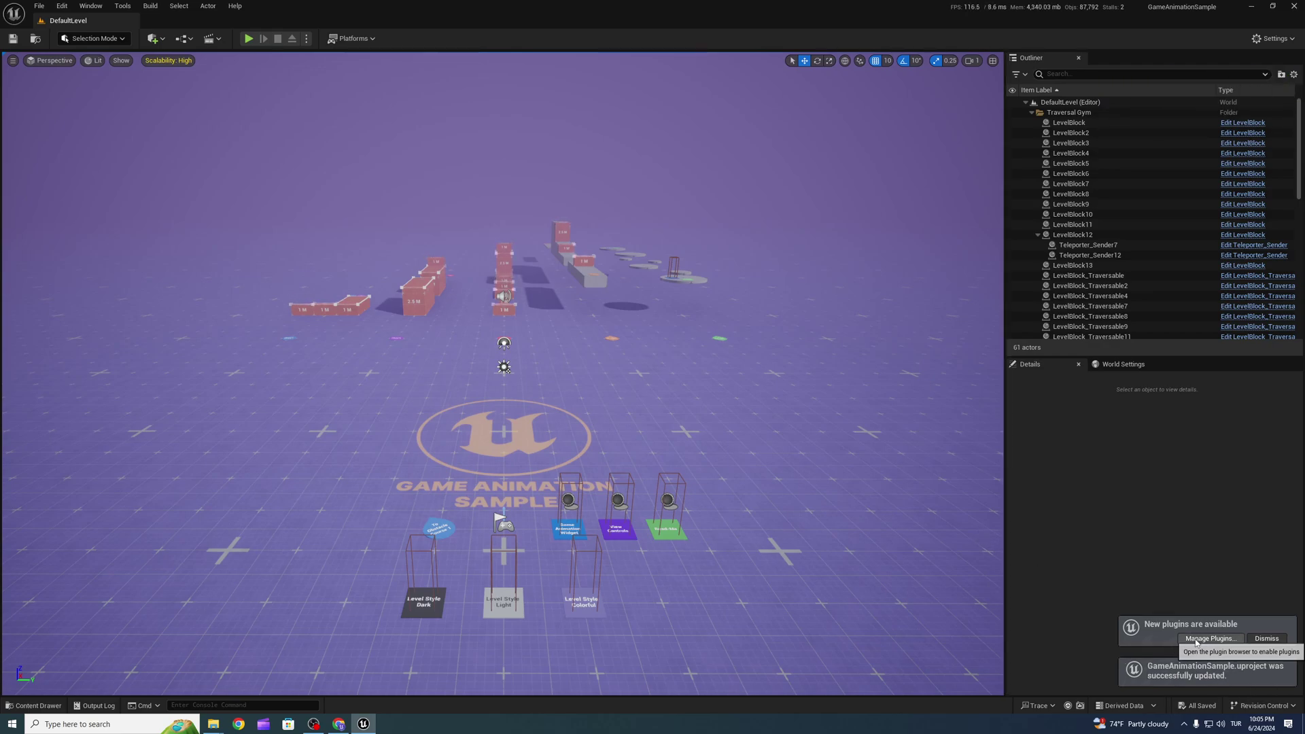
# - Search the plugin browser for "intera" to check the Interaction System plugin, and close the browser
pyautogui.click(1195, 642)
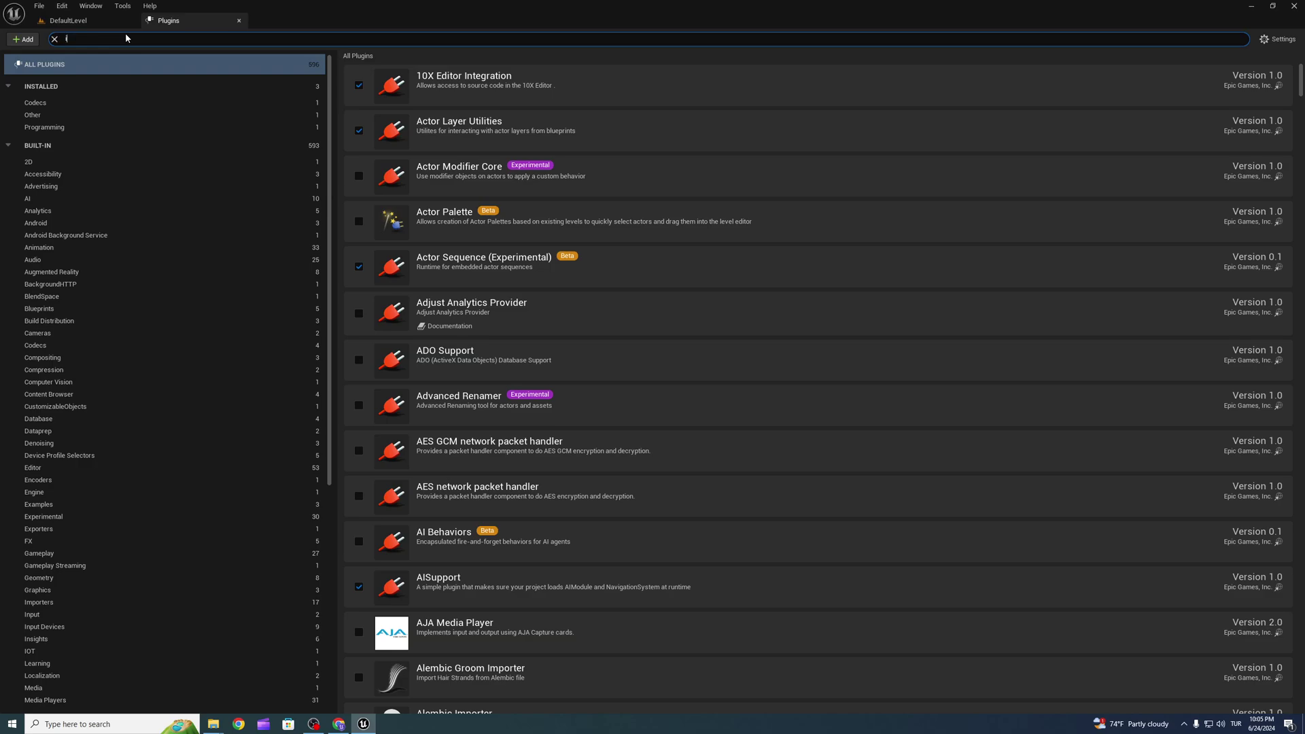
pyautogui.write('in')
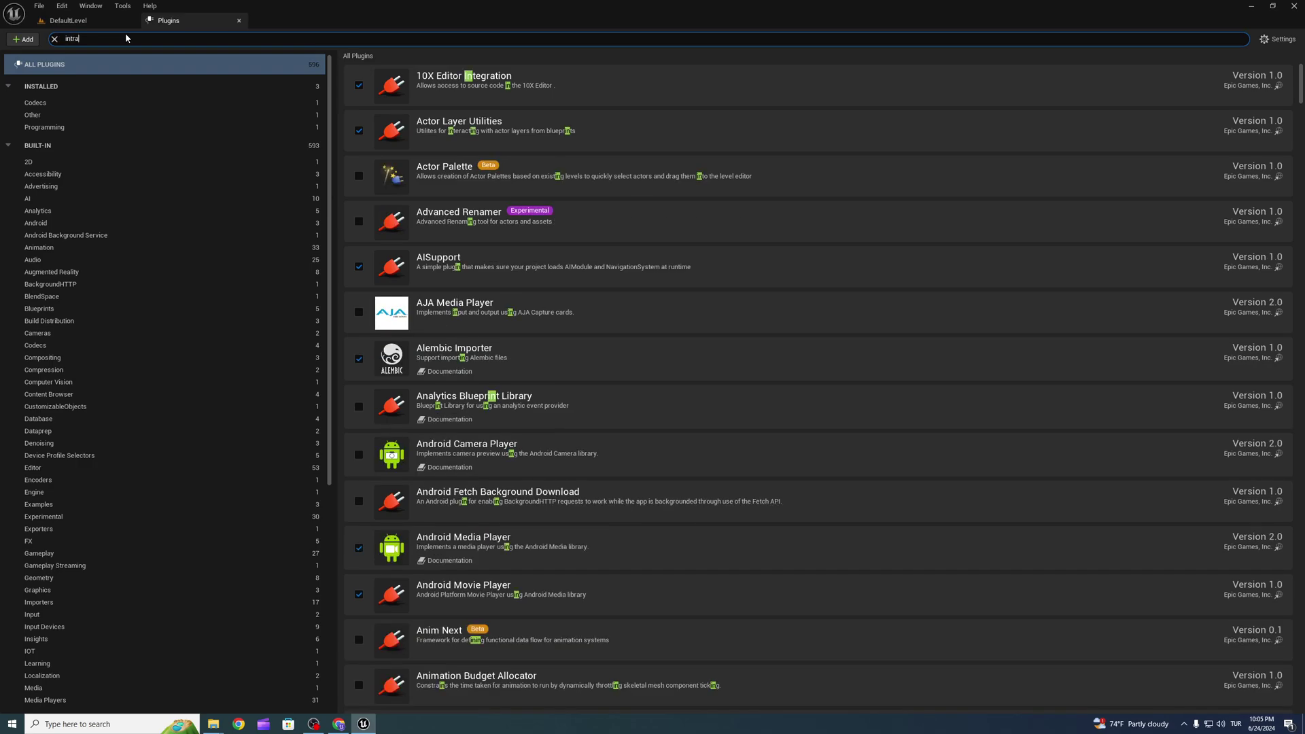
pyautogui.write('tera')
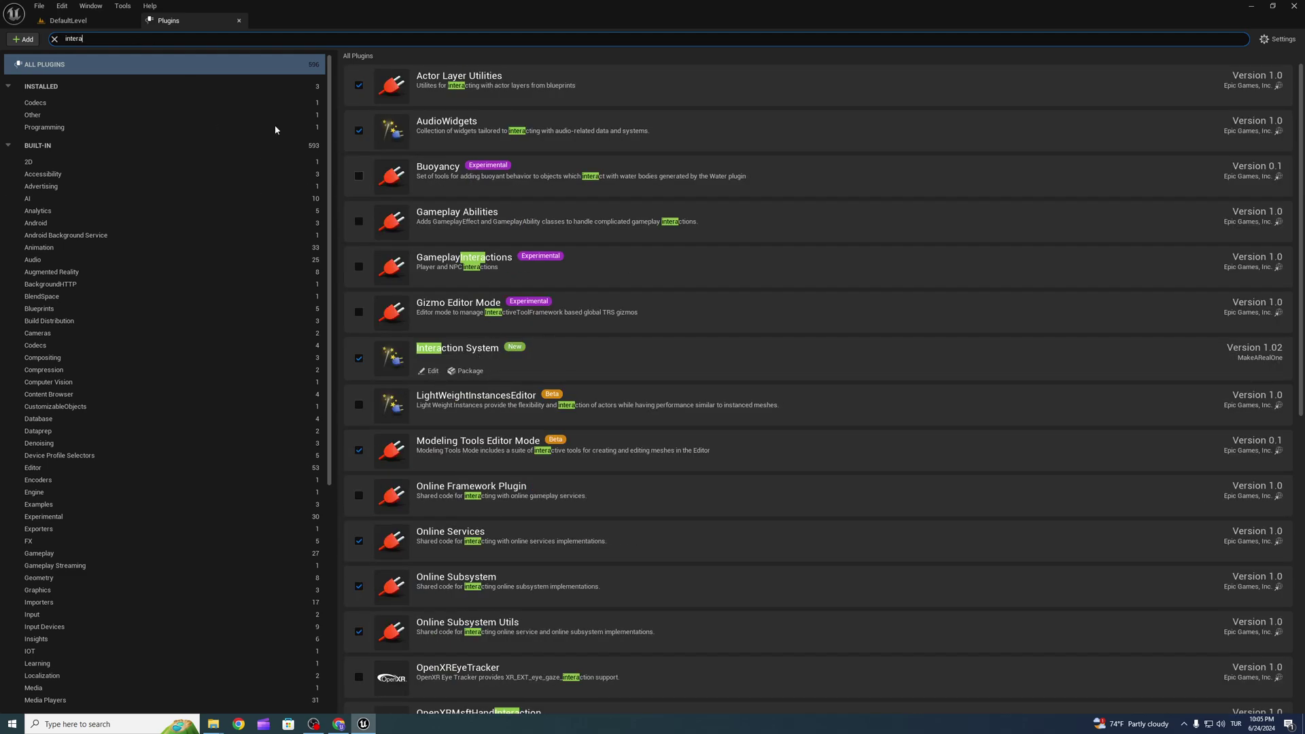
pyautogui.click(238, 20)
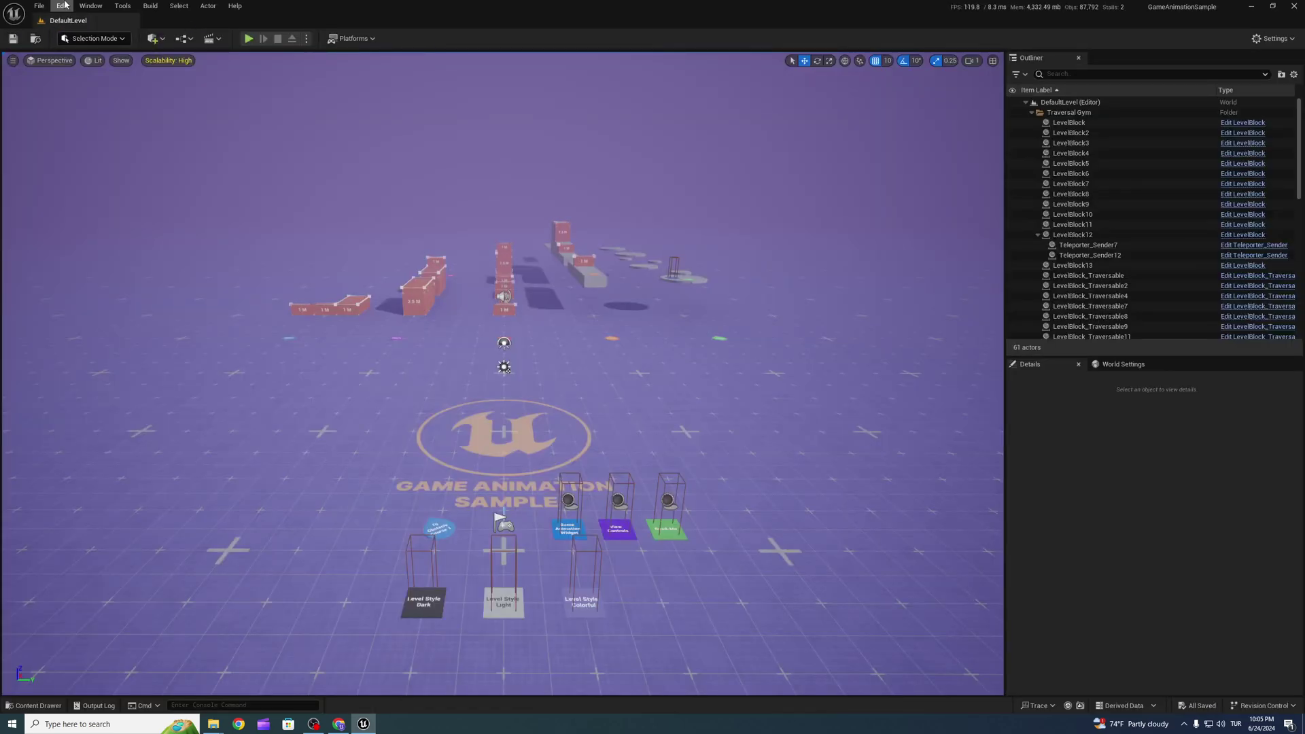
# - Add an element to the Gameplay Tag Table List in the project settings and assign the GameplayTags table to it
pyautogui.click(63, 5)
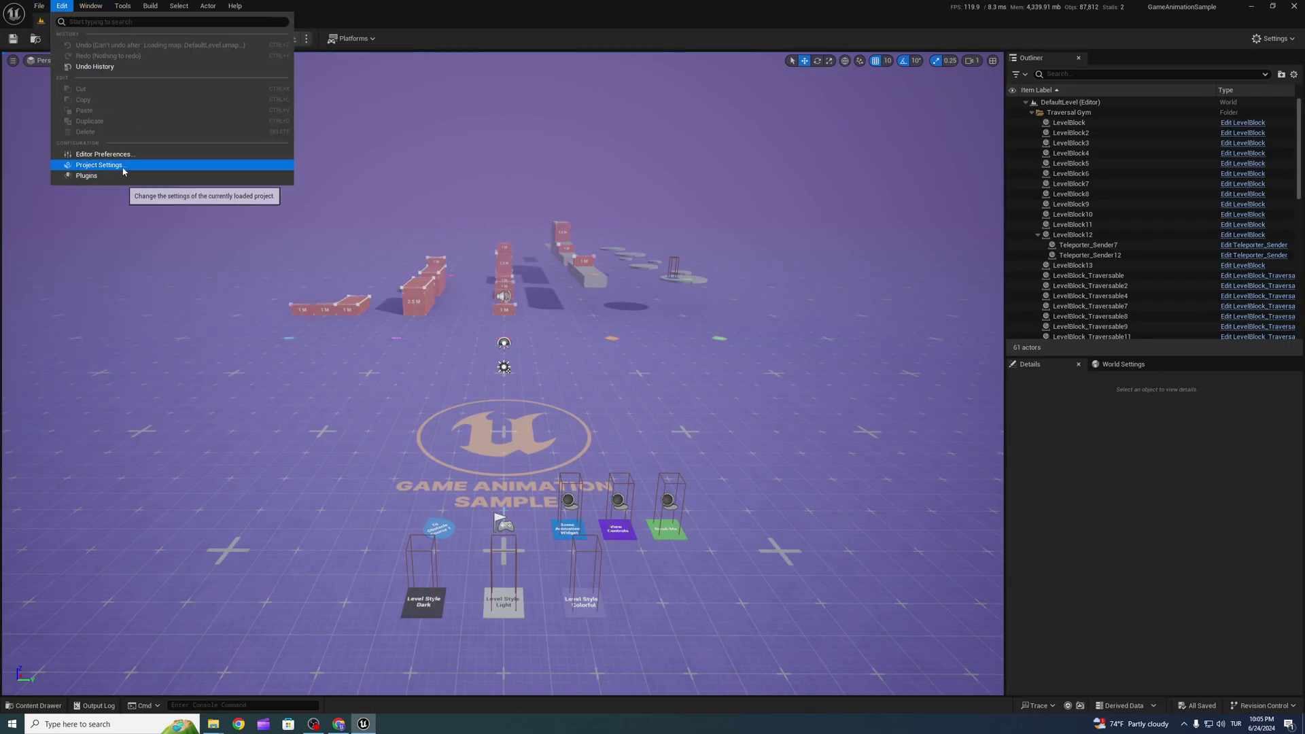
pyautogui.click(123, 172)
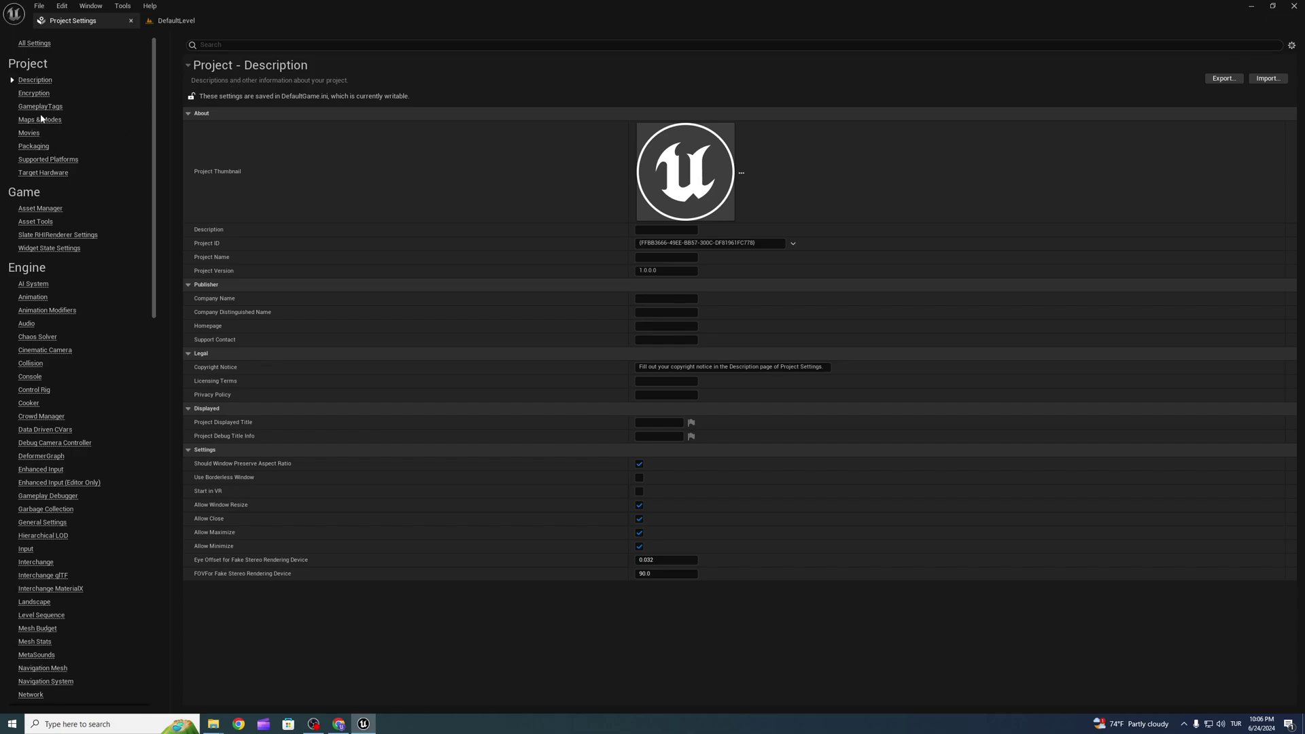
pyautogui.click(40, 106)
pyautogui.click(702, 195)
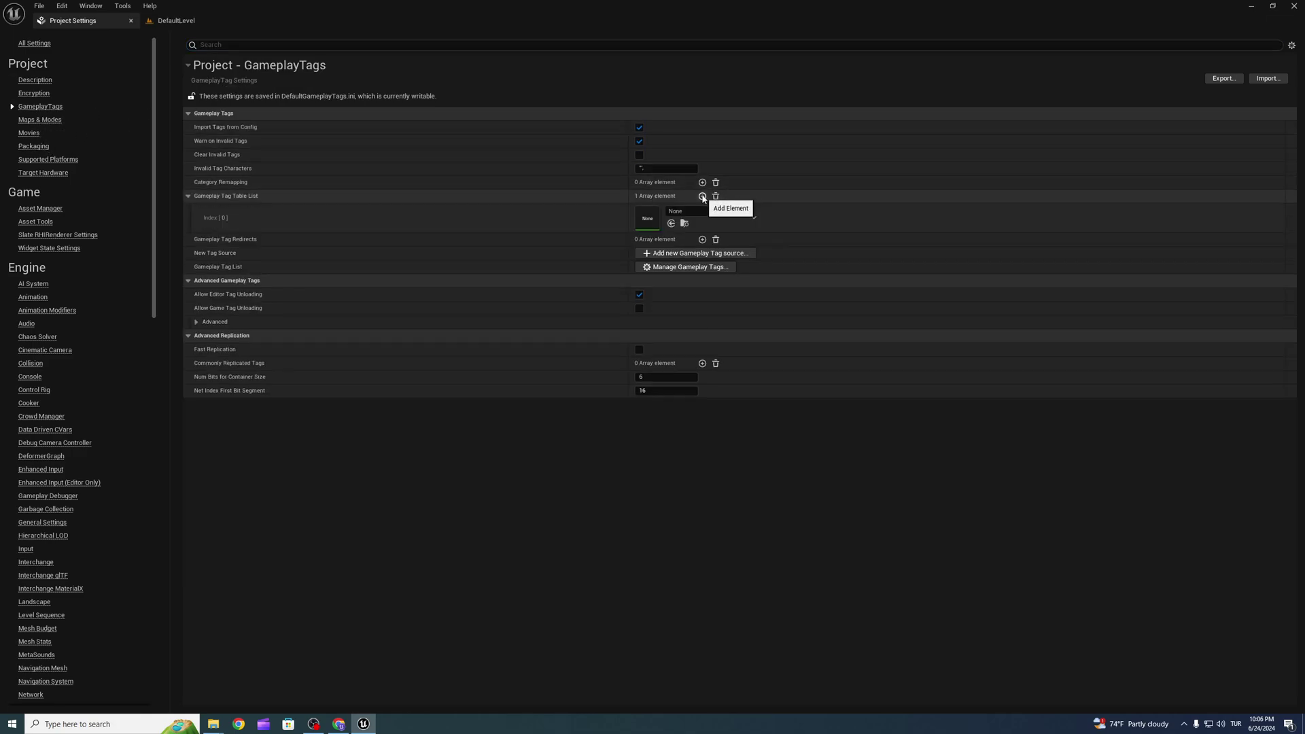
pyautogui.click(694, 212)
pyautogui.click(710, 318)
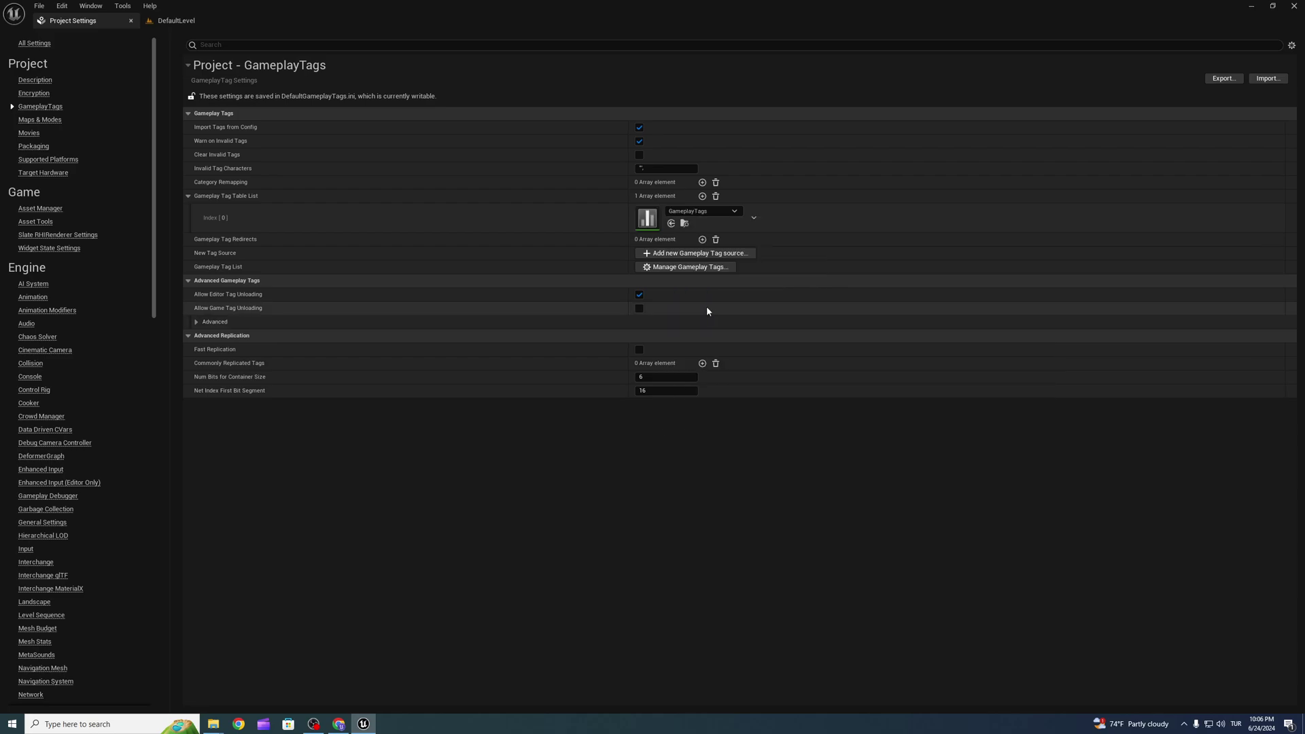
# - Import the InteractionCollision config file from Desktop > InteractionSystem V1.02 into the engine's Collision settings
pyautogui.click(30, 364)
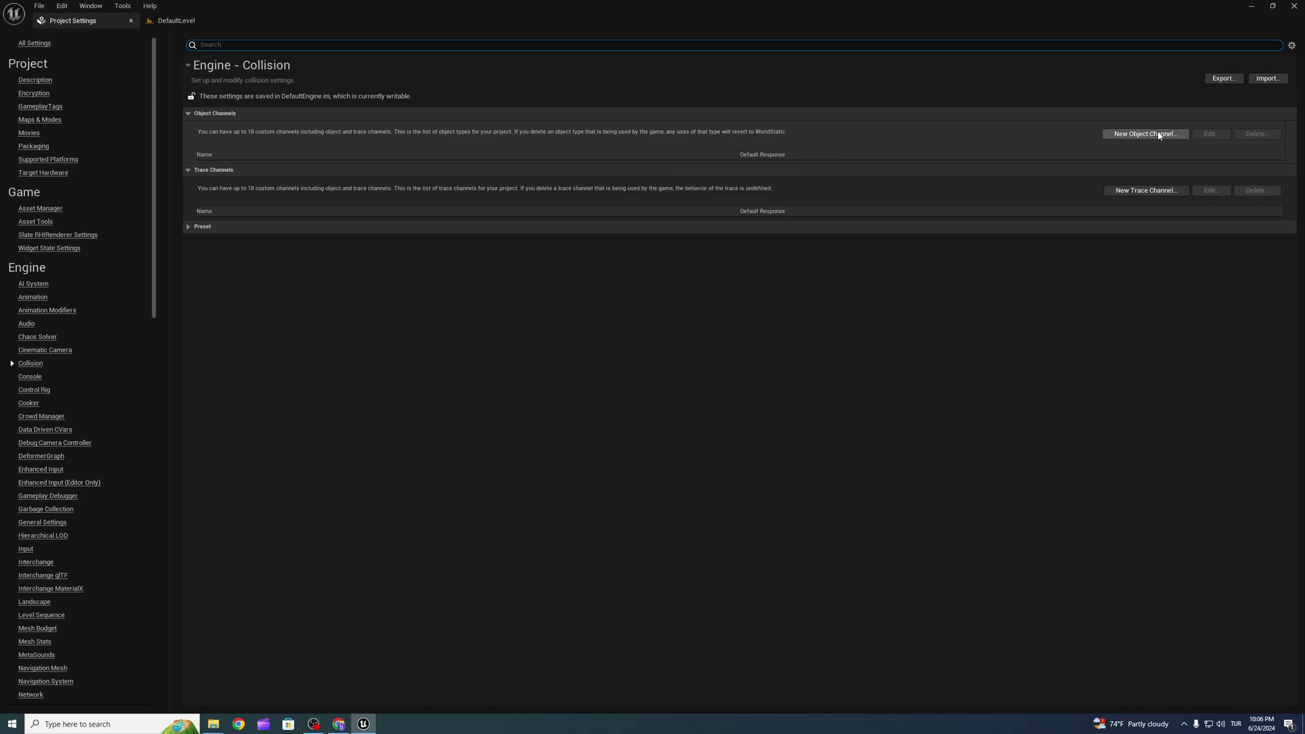
pyautogui.click(1264, 79)
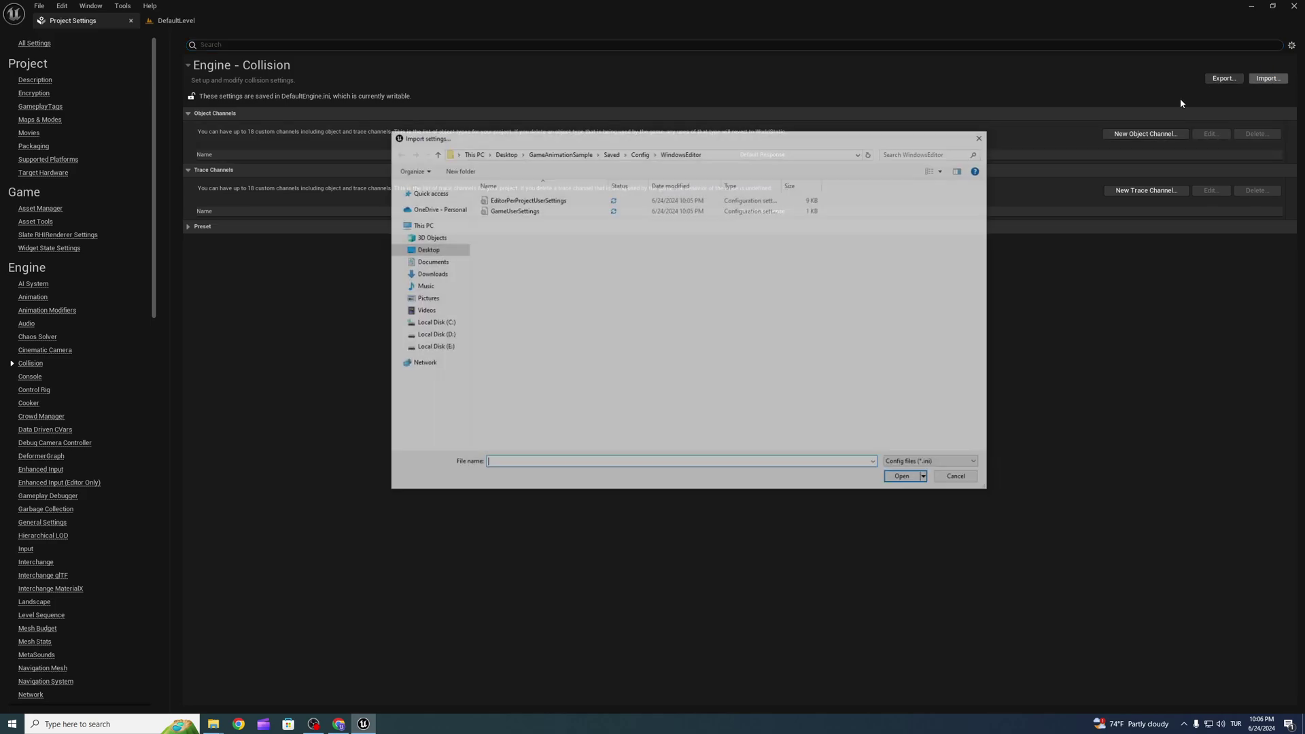
pyautogui.click(435, 323)
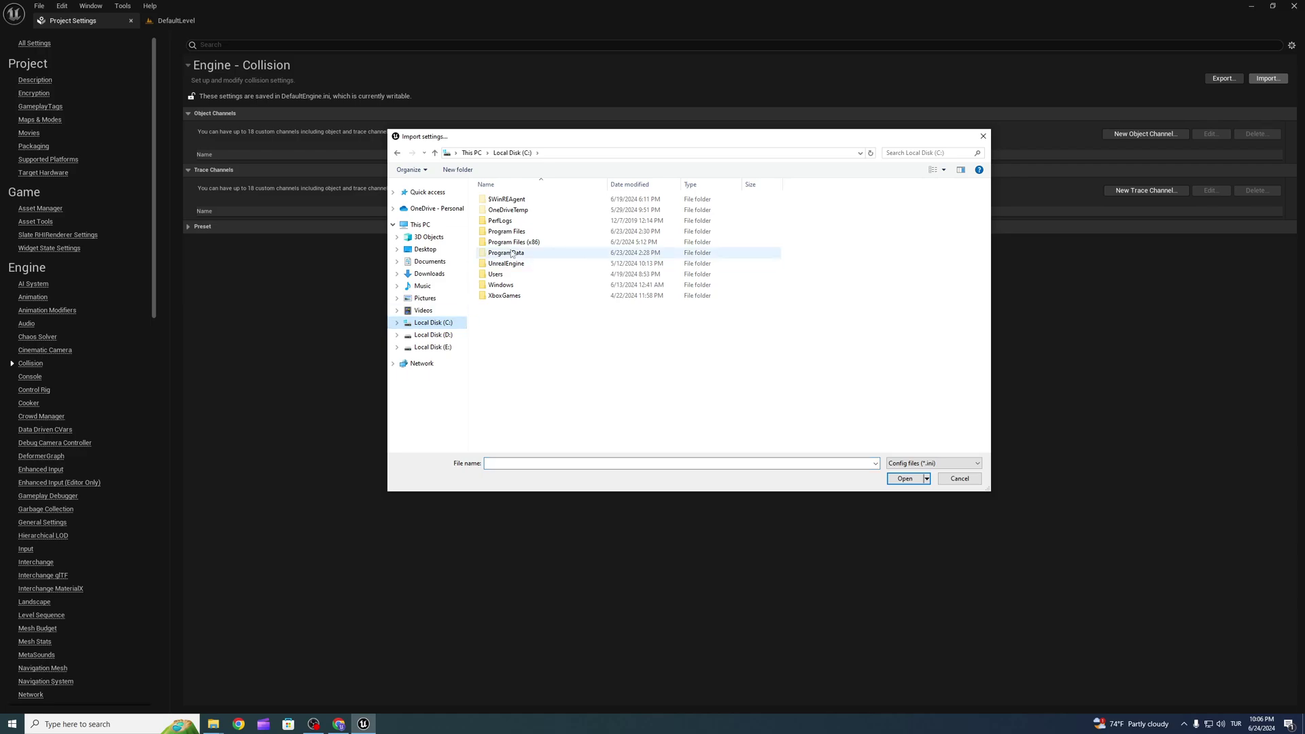
pyautogui.click(421, 249)
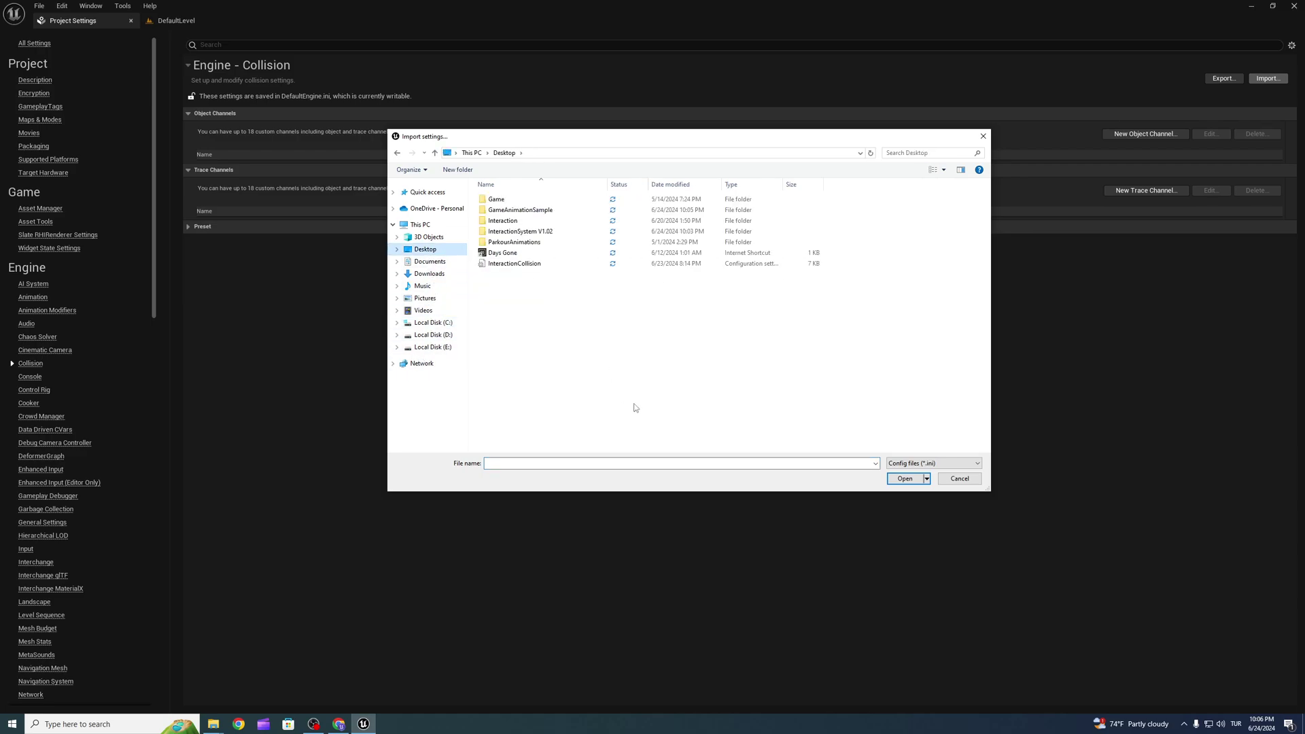
pyautogui.doubleClick(527, 232)
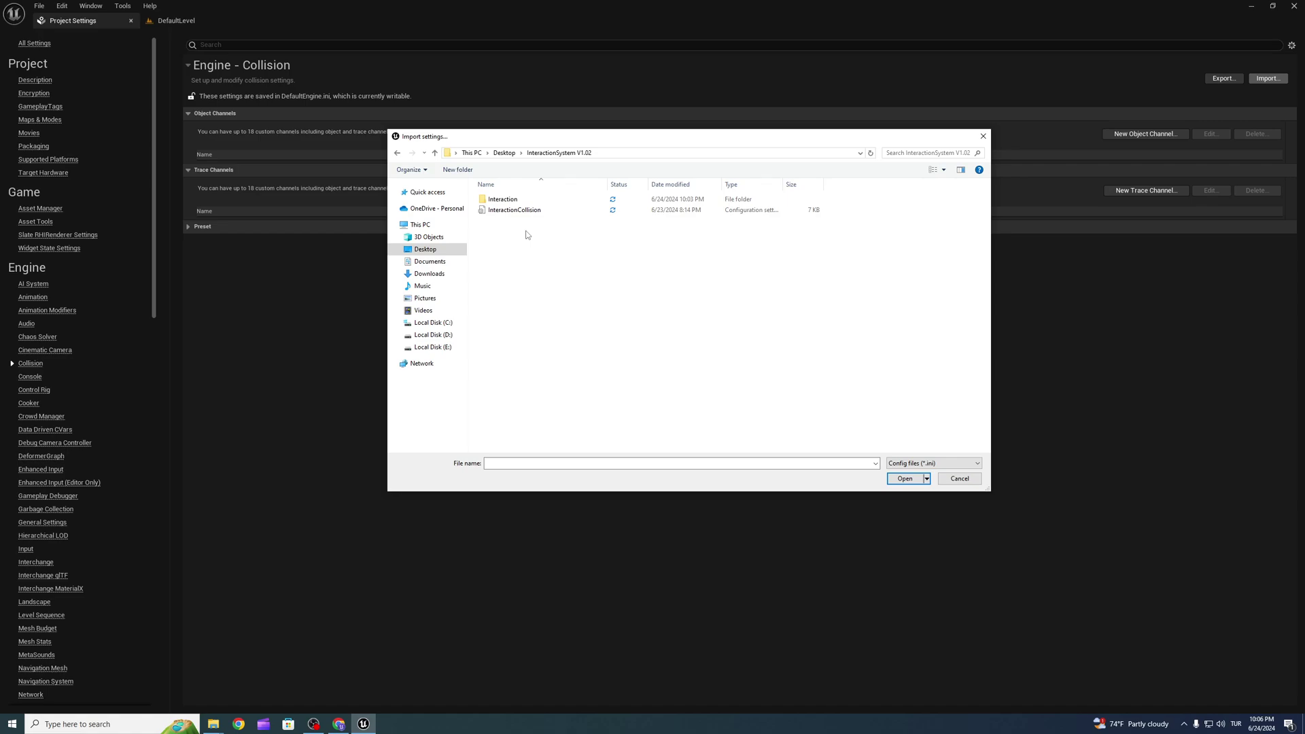
pyautogui.click(513, 212)
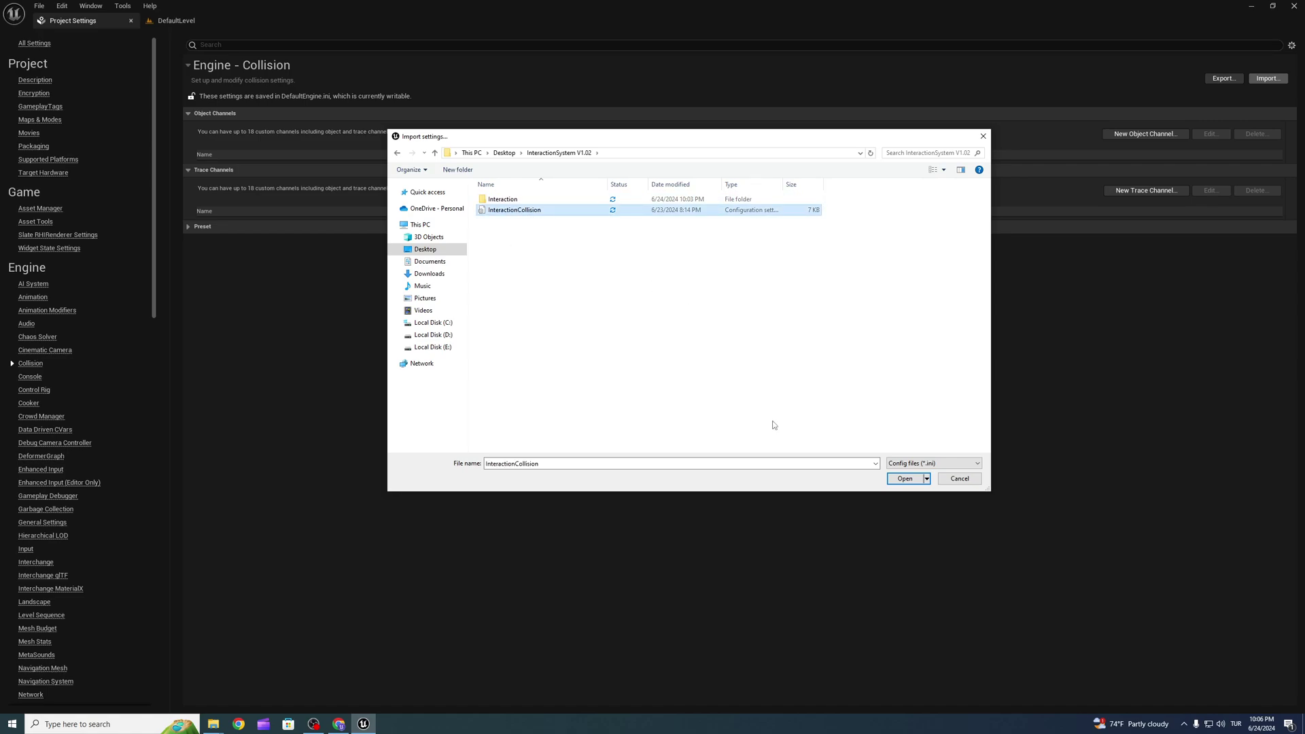
pyautogui.click(903, 479)
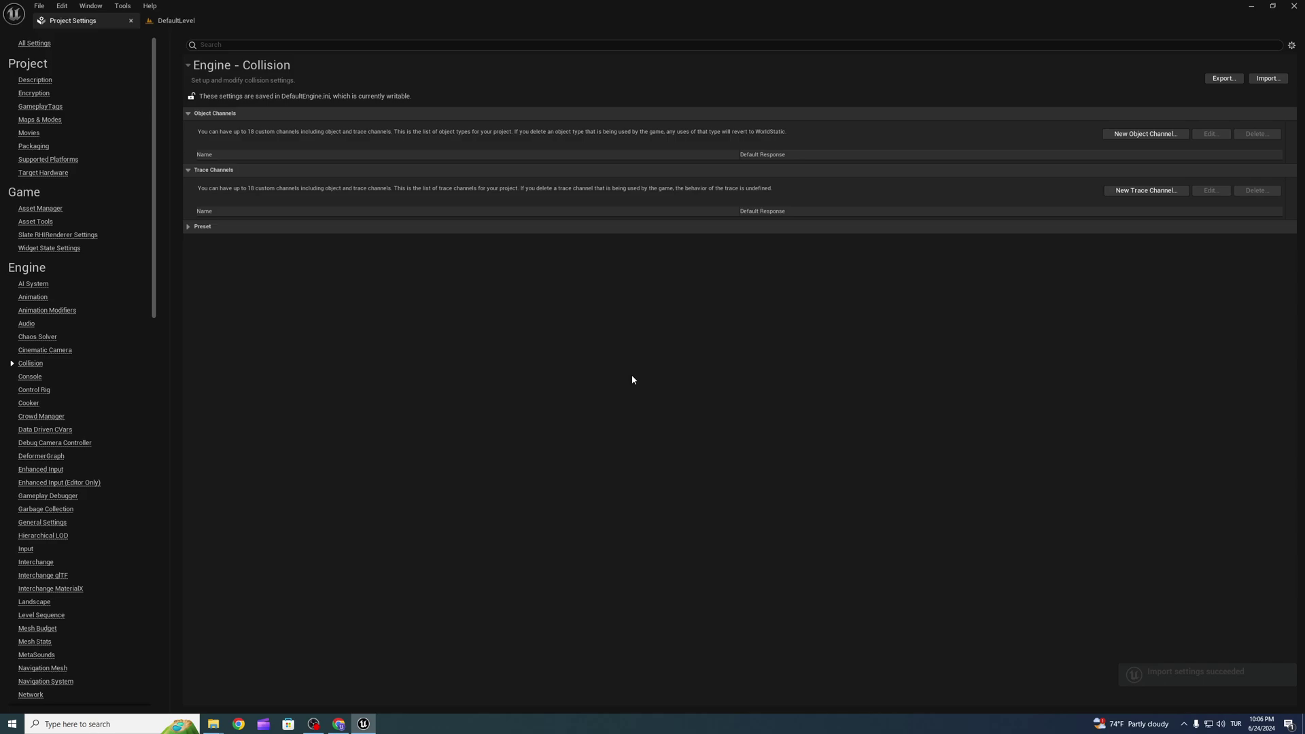
# - Close the Unreal editor and reopen the GameAnimationSample project so the imported settings load
pyautogui.click(142, 19)
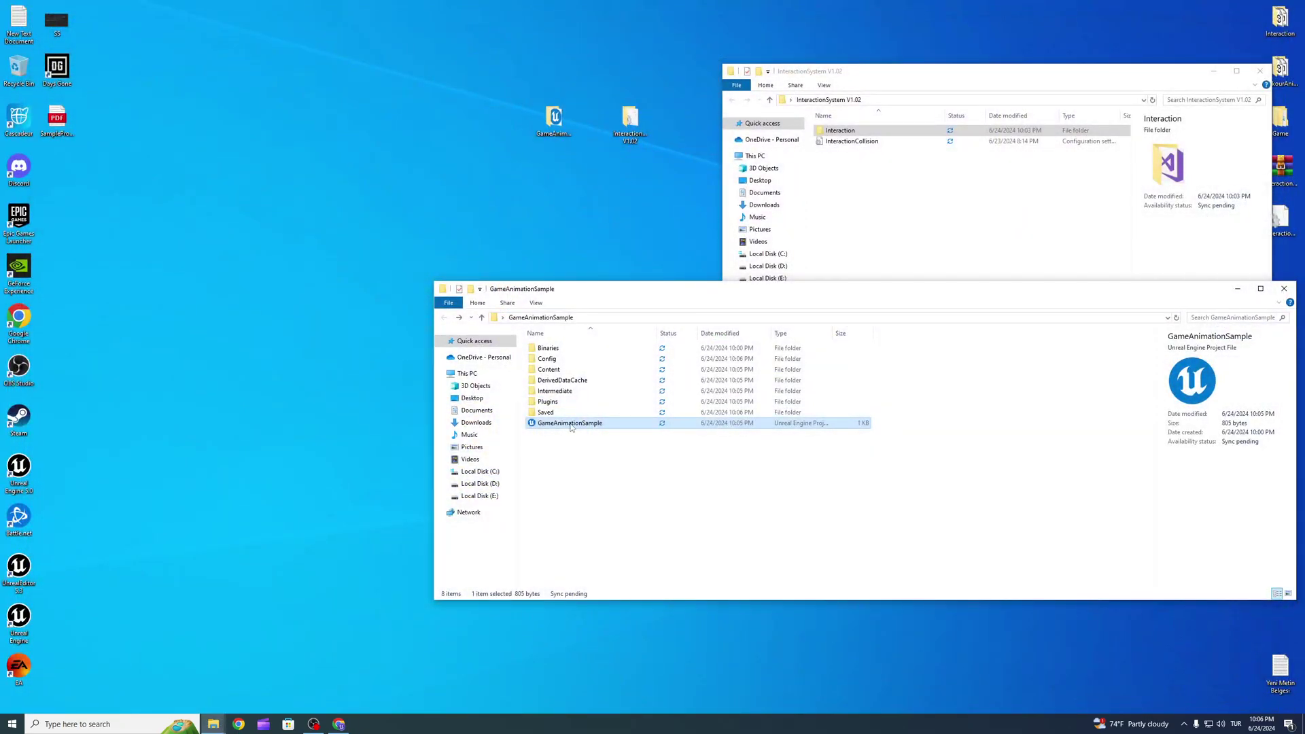
pyautogui.press('F2')
pyautogui.click(1268, 74)
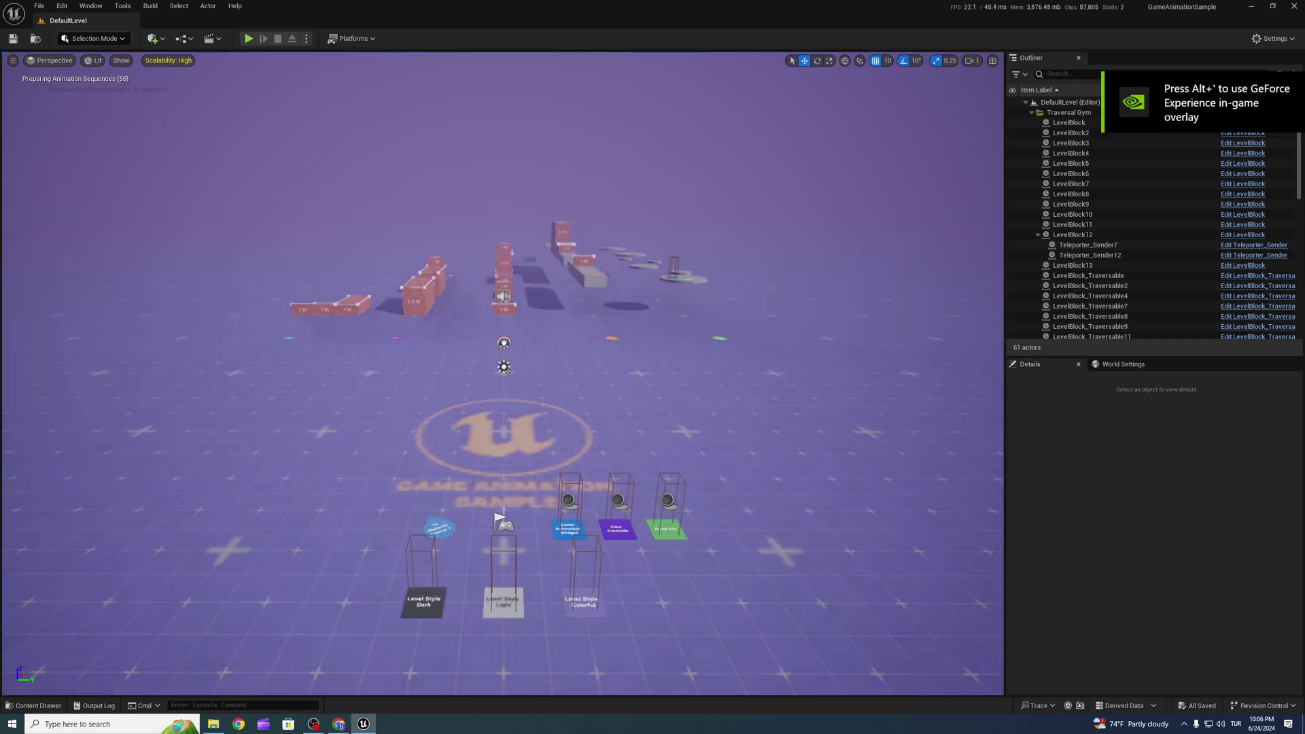
pyautogui.moveTo(884, 361); pyautogui.dragTo(845, 340, button='right')
pyautogui.press('w')
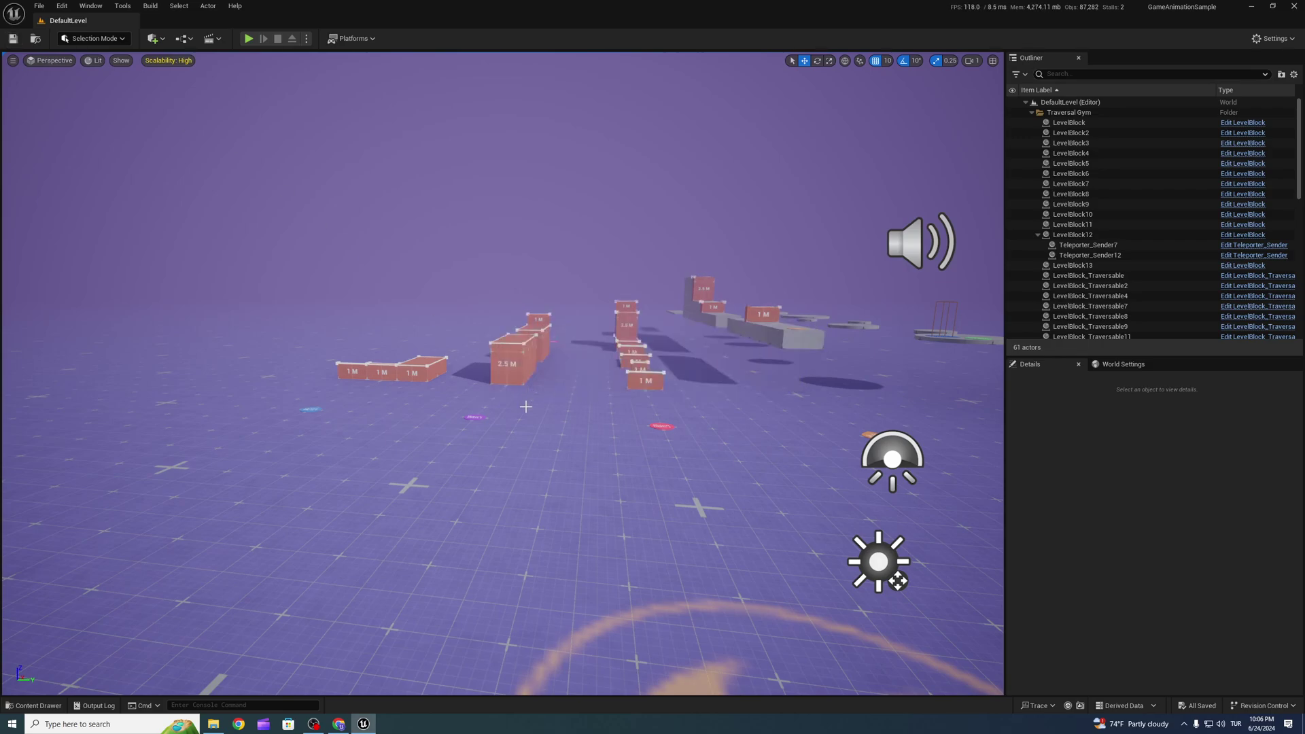
pyautogui.moveTo(536, 378); pyautogui.dragTo(563, 389, button='right')
pyautogui.press('w')
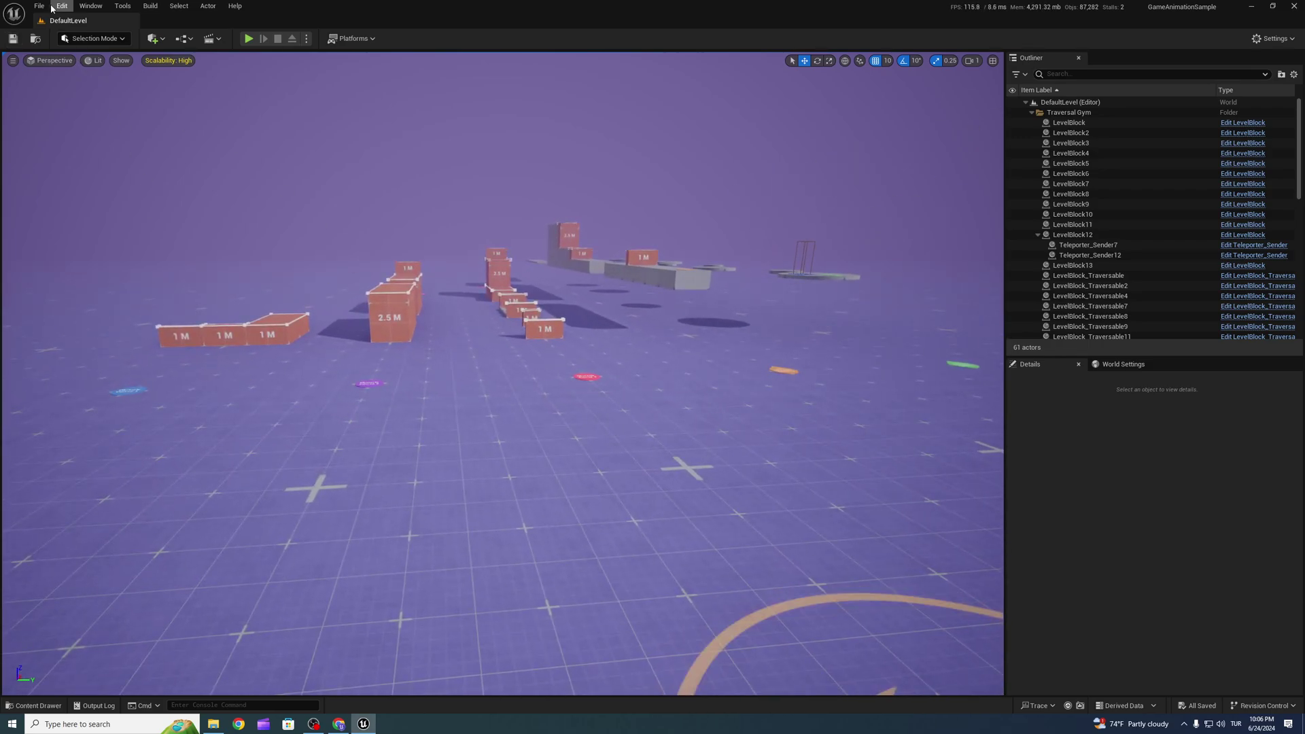
# - Open the CBP_SandboxCharacter blueprint from the project's Content > Blueprints folder
pyautogui.click(41, 705)
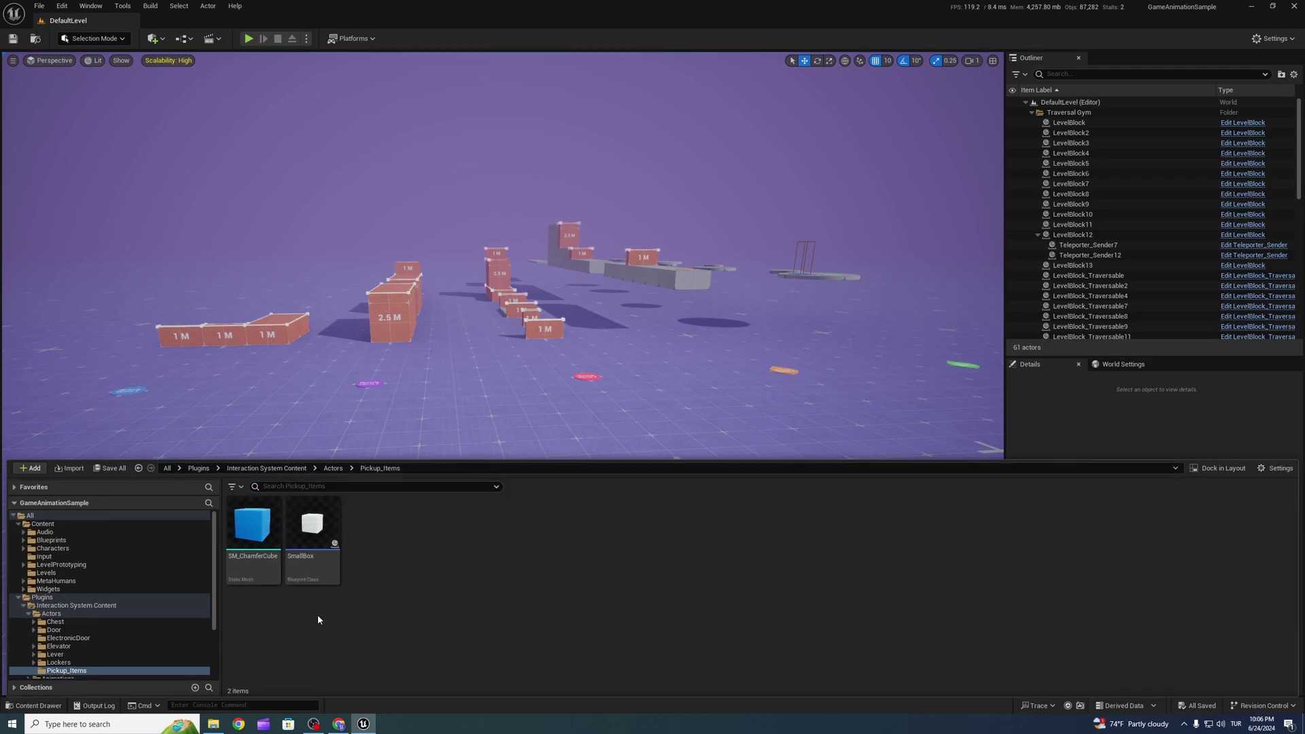
pyautogui.click(51, 540)
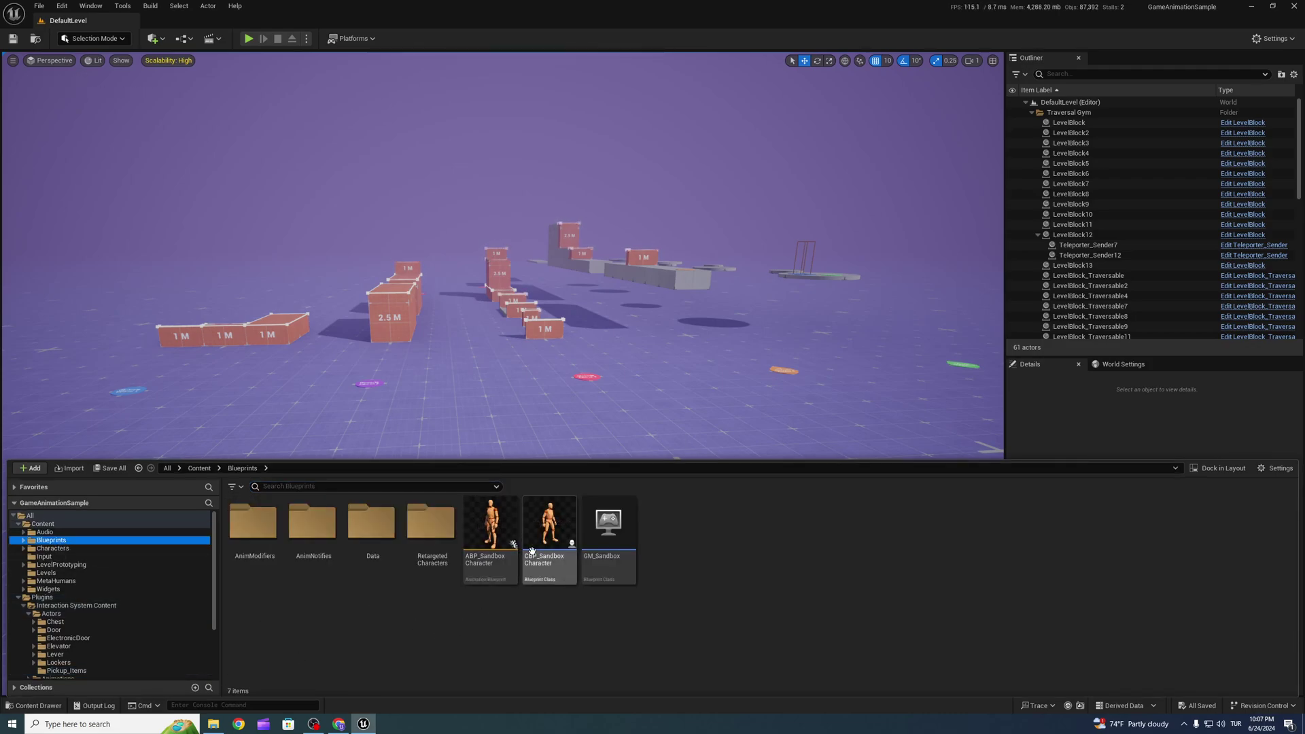
pyautogui.doubleClick(549, 527)
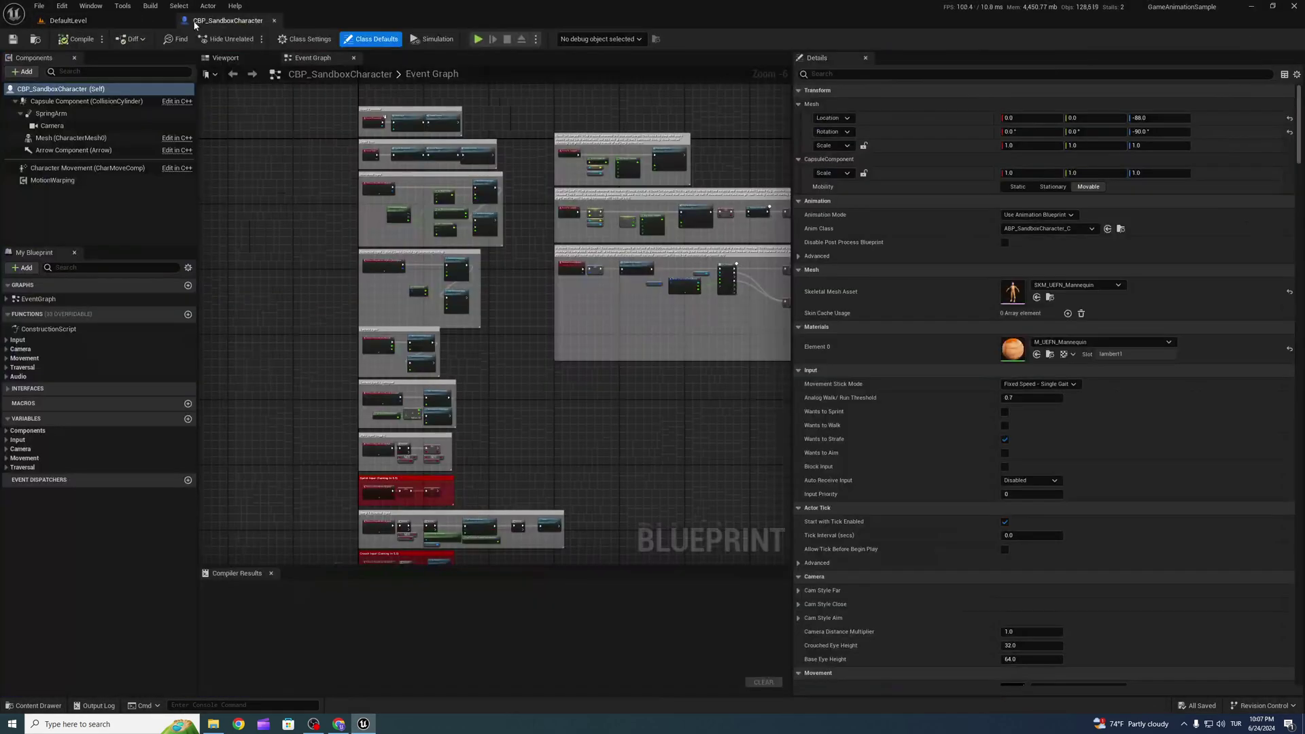
# - Add an Interaction Component to the sandbox character blueprint and reselect the blueprint's root
pyautogui.click(26, 70)
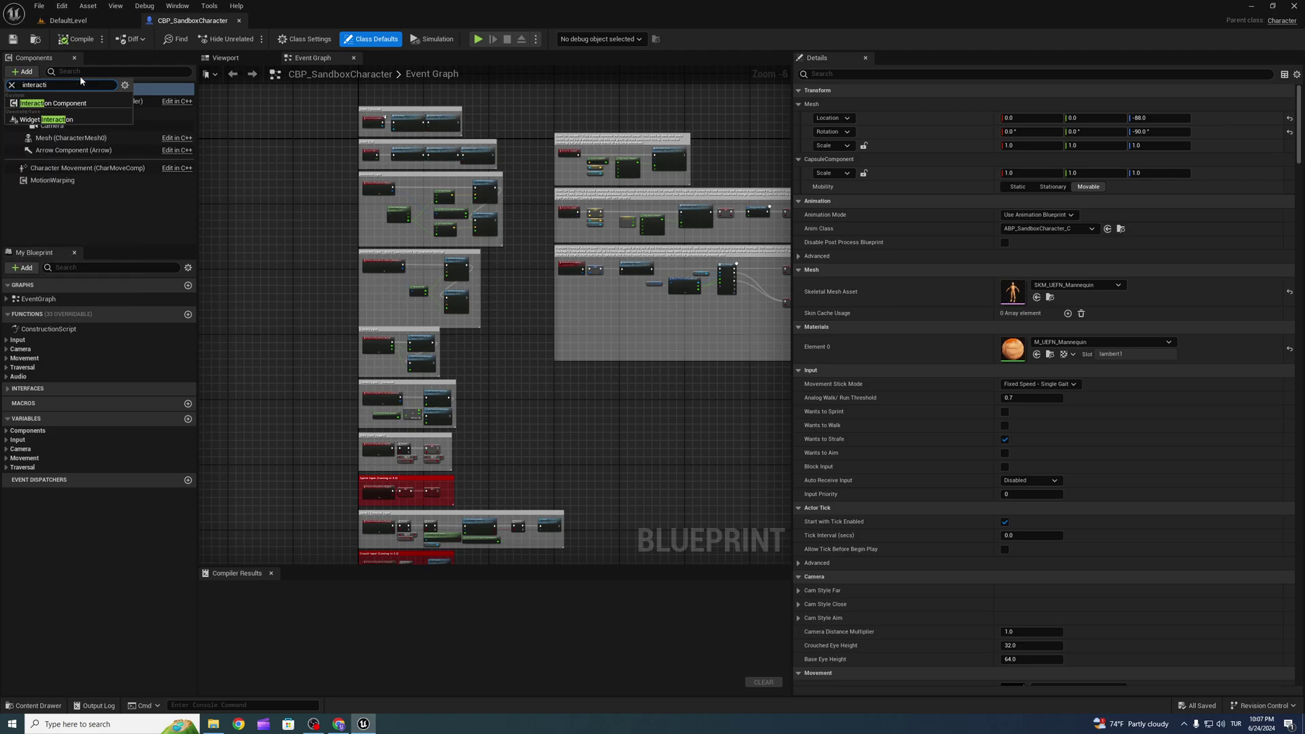
pyautogui.click(53, 102)
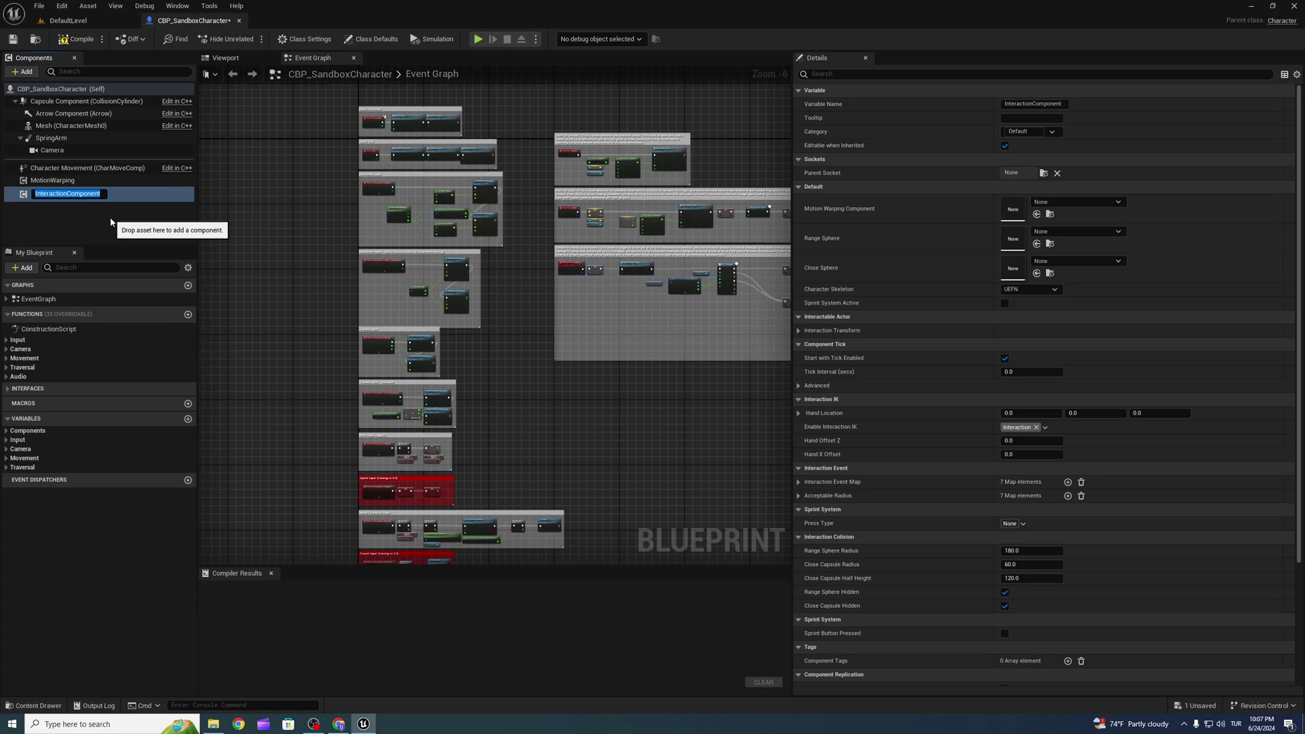
pyautogui.click(168, 89)
# - Add an actor tag named Character to the blueprint's class defaults, and compile and save the blueprint
pyautogui.click(863, 75)
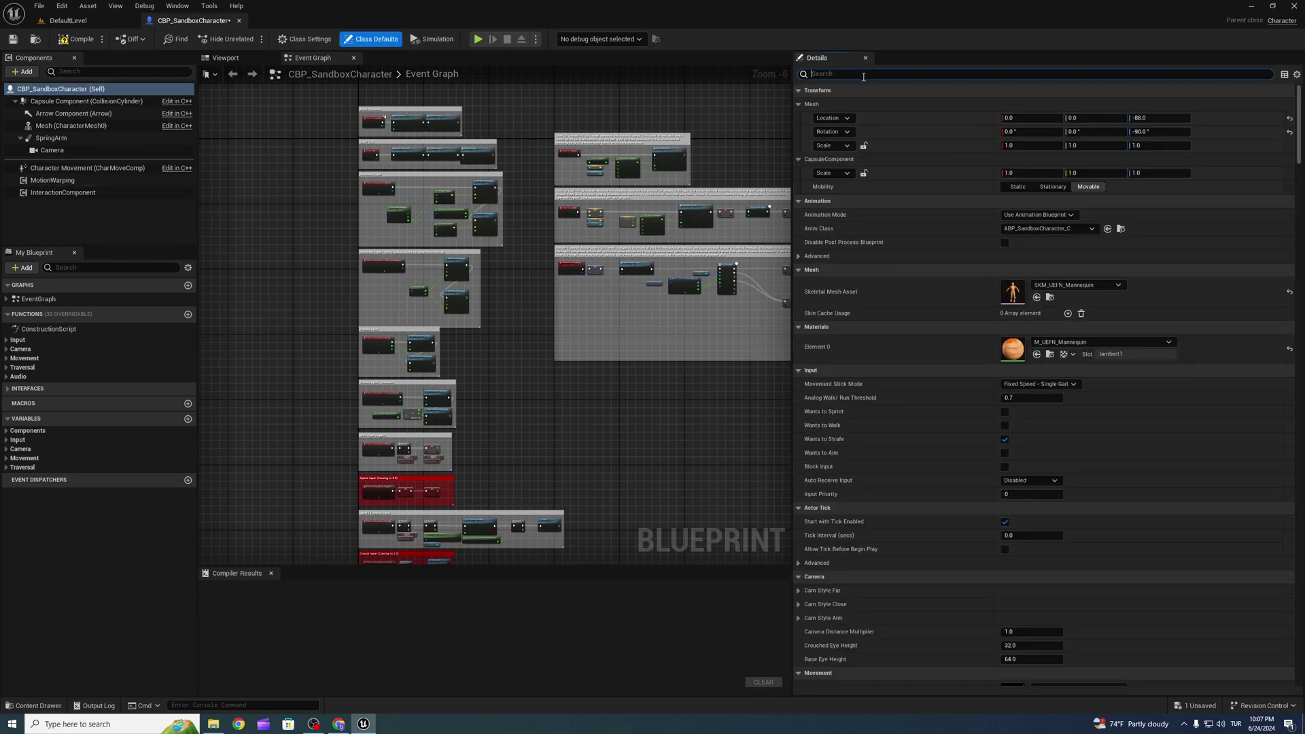
pyautogui.write('tag')
pyautogui.click(1070, 271)
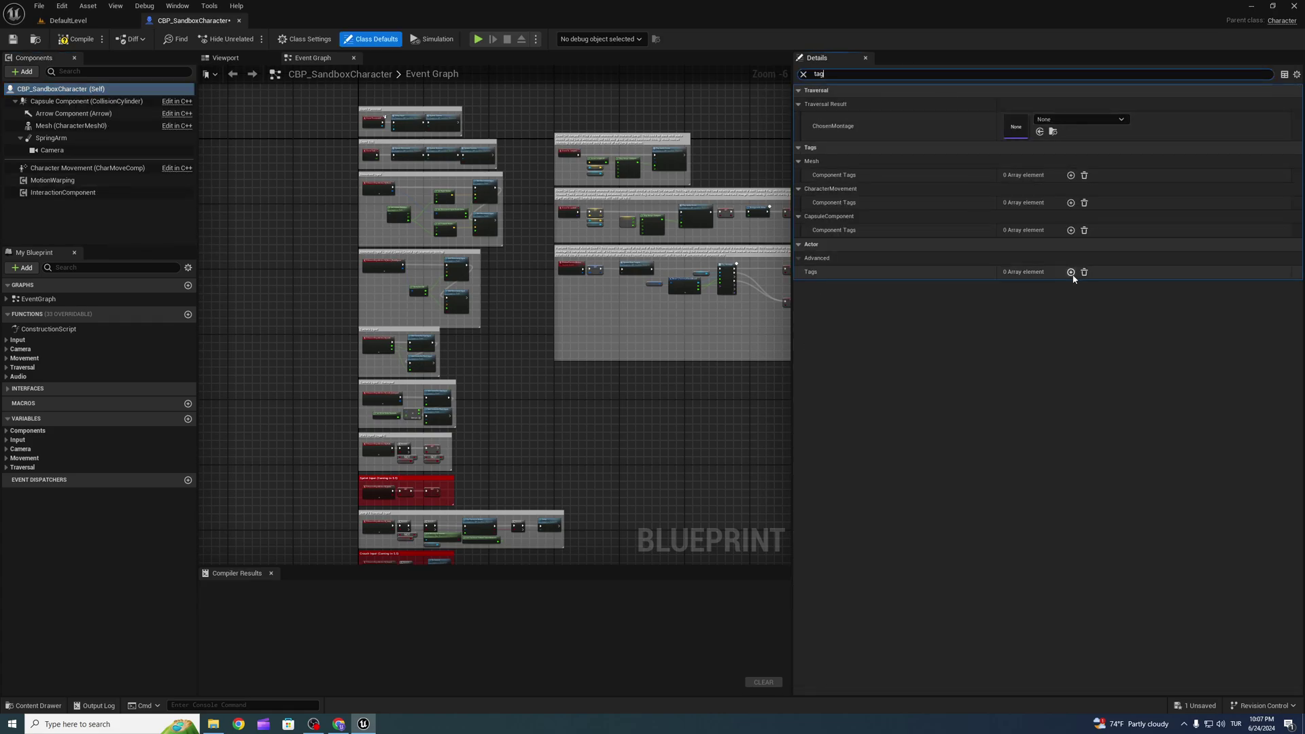
pyautogui.click(1026, 286)
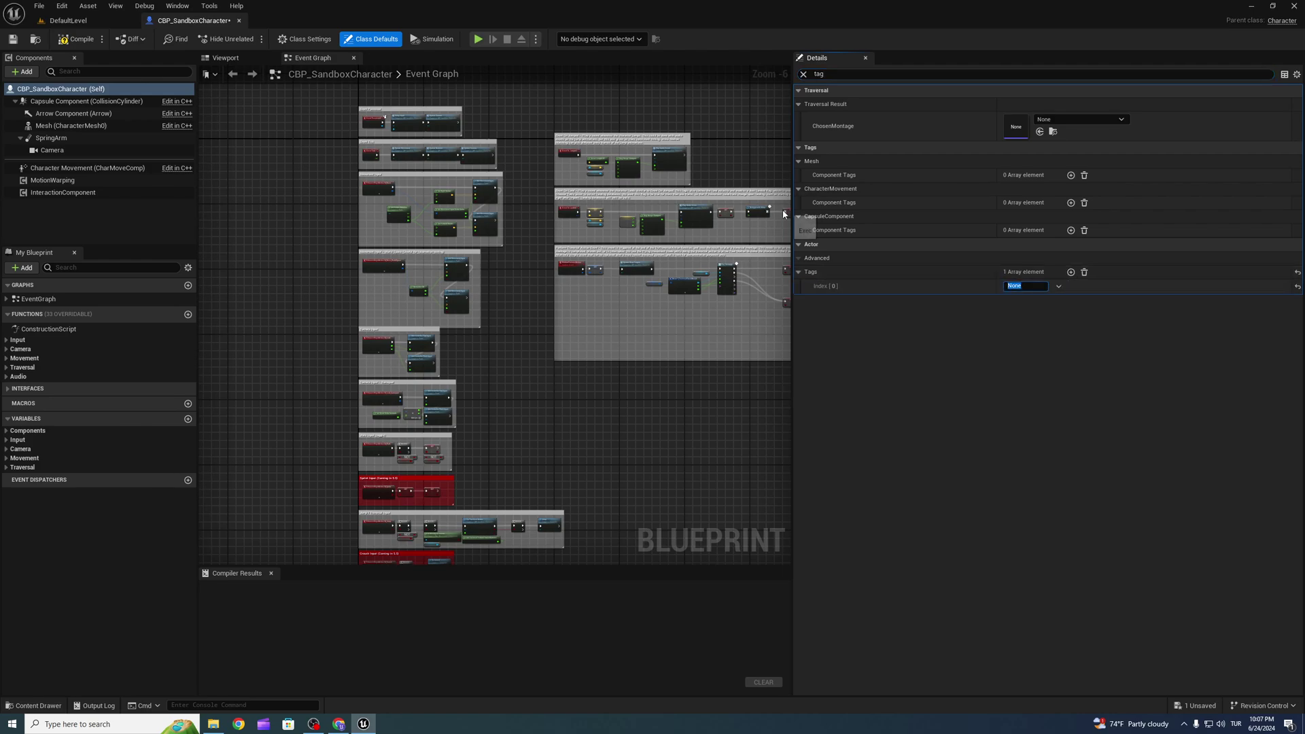
pyautogui.write('Character')
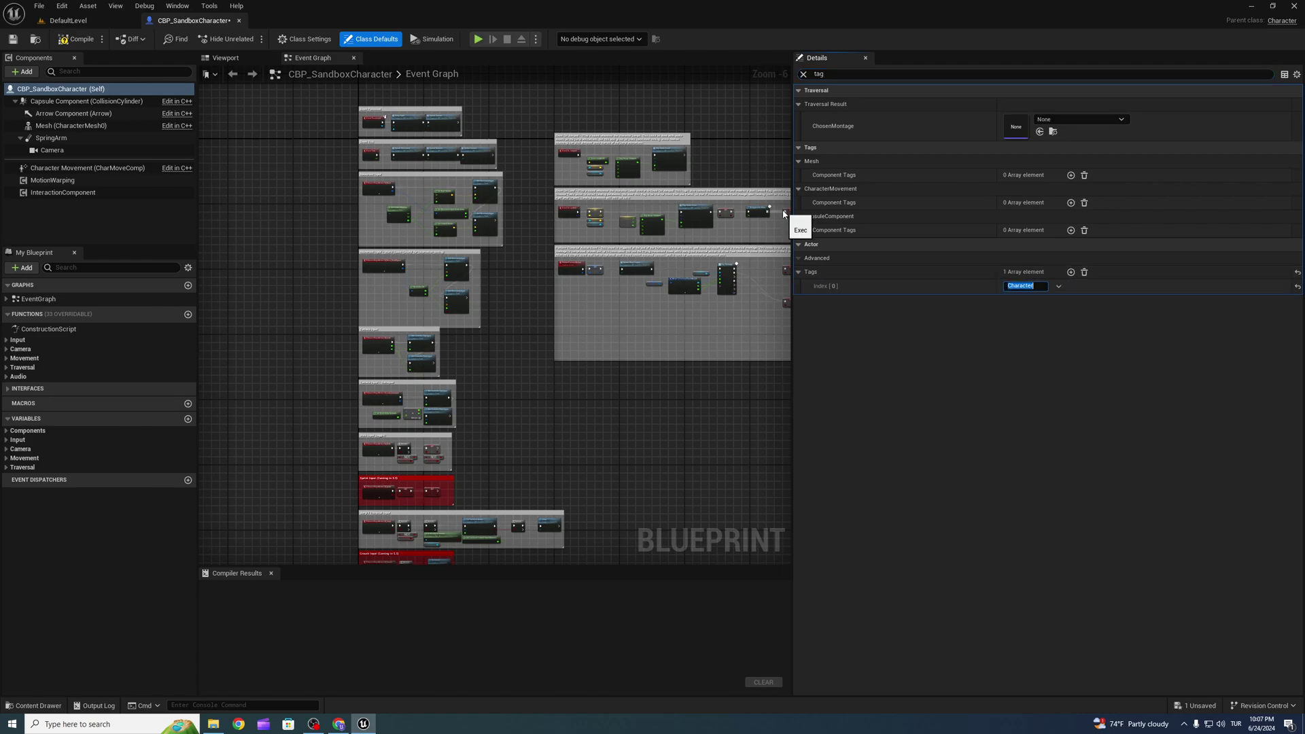
pyautogui.click(75, 42)
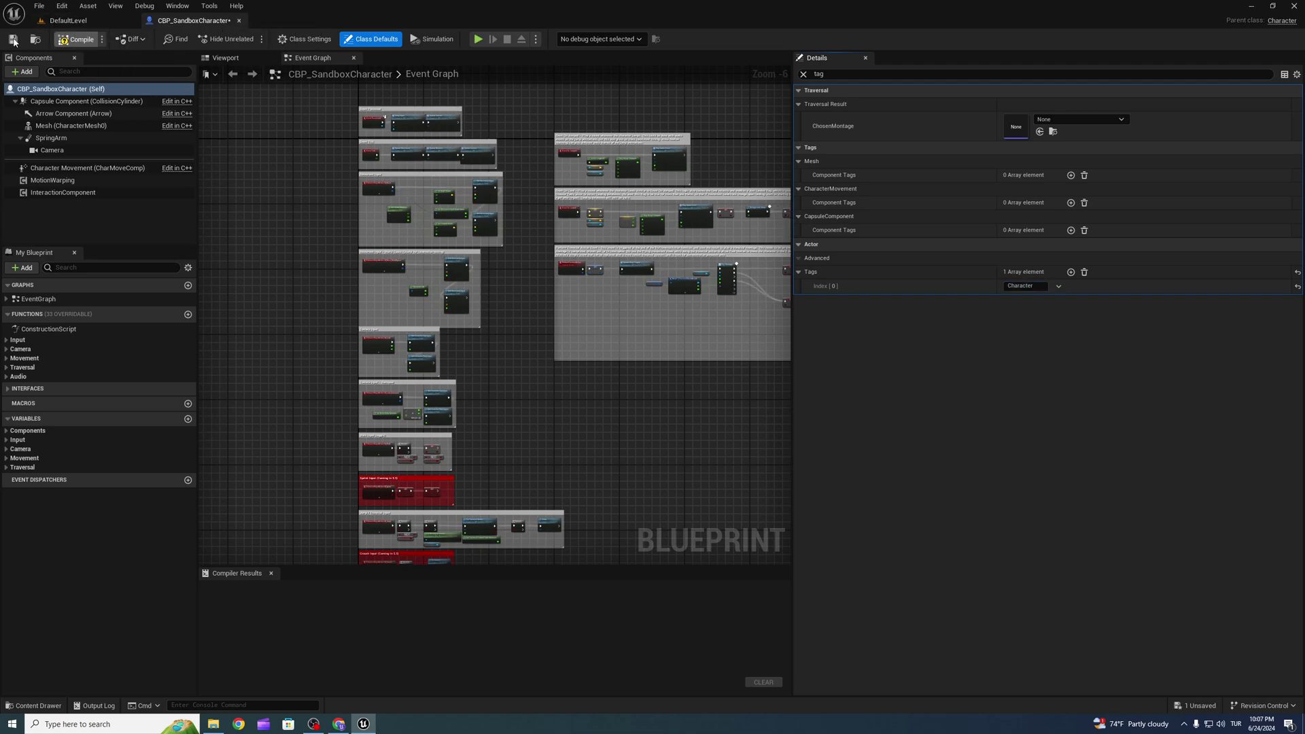
pyautogui.click(13, 40)
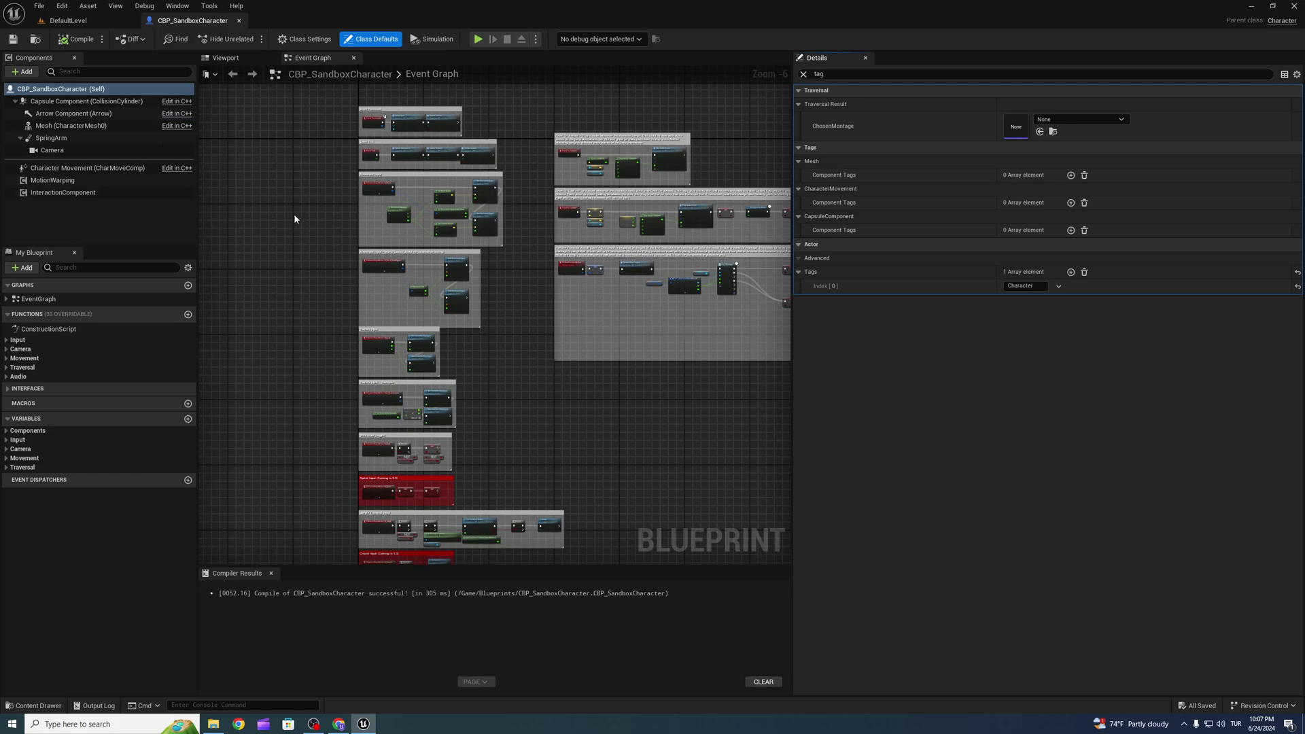
# - Add an F keyboard event node to the Event Graph below the Aim Input section
pyautogui.moveTo(294, 219); pyautogui.dragTo(277, 168, button='right')
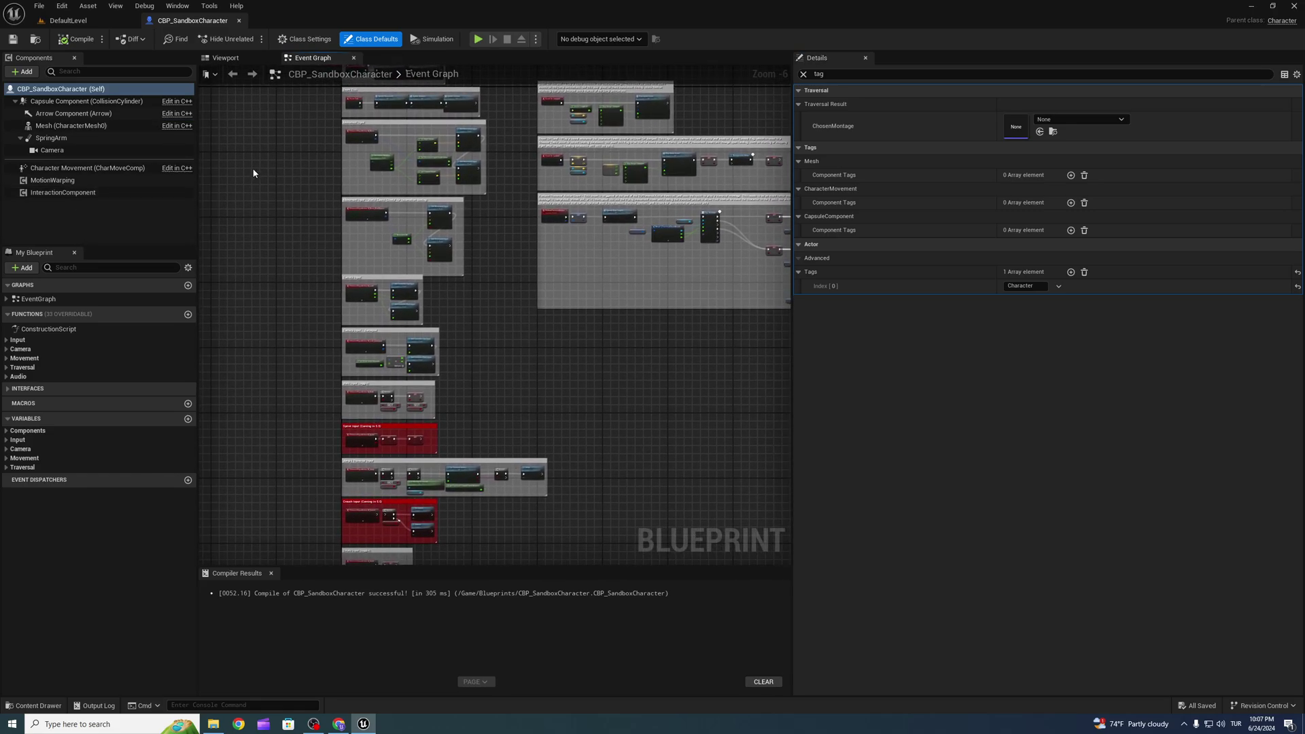
pyautogui.moveTo(259, 217); pyautogui.dragTo(243, 111, button='right')
pyautogui.moveTo(243, 269); pyautogui.dragTo(233, 134, button='right')
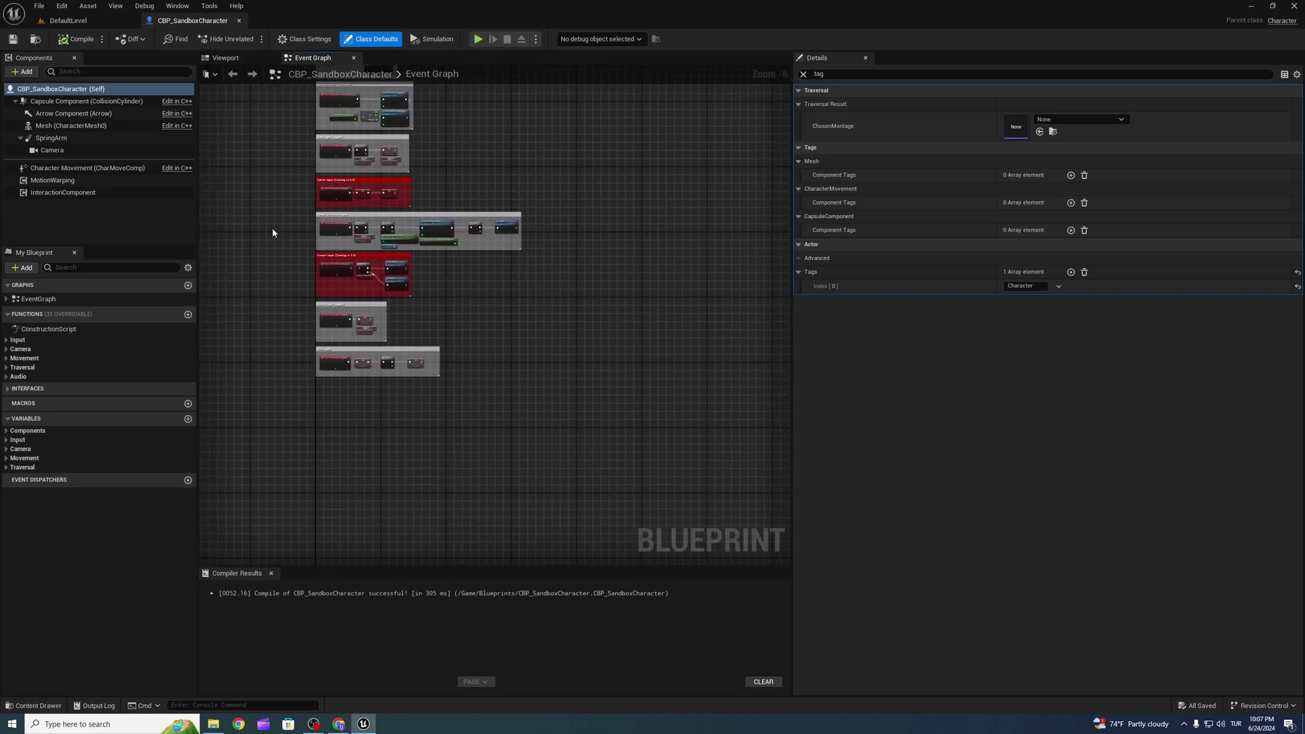
pyautogui.scroll(5, 272, 232)
pyautogui.rightClick(365, 315)
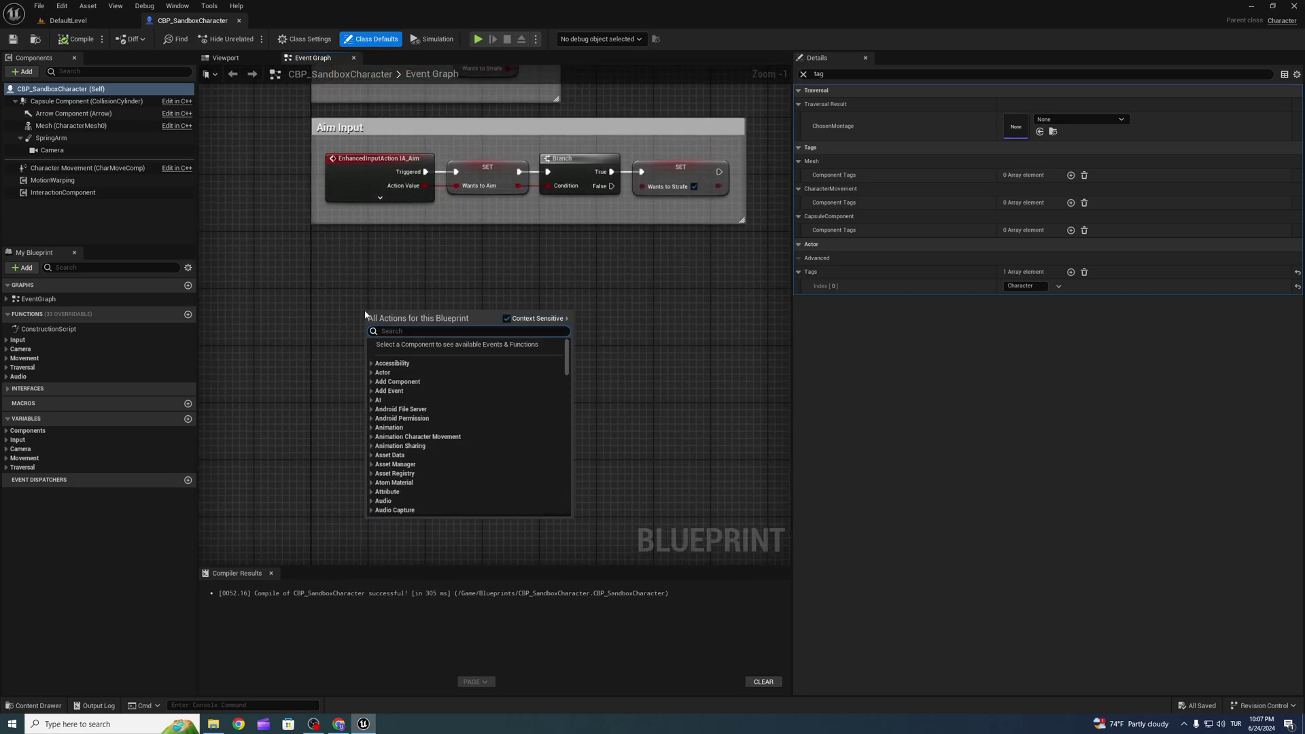
pyautogui.write('f key')
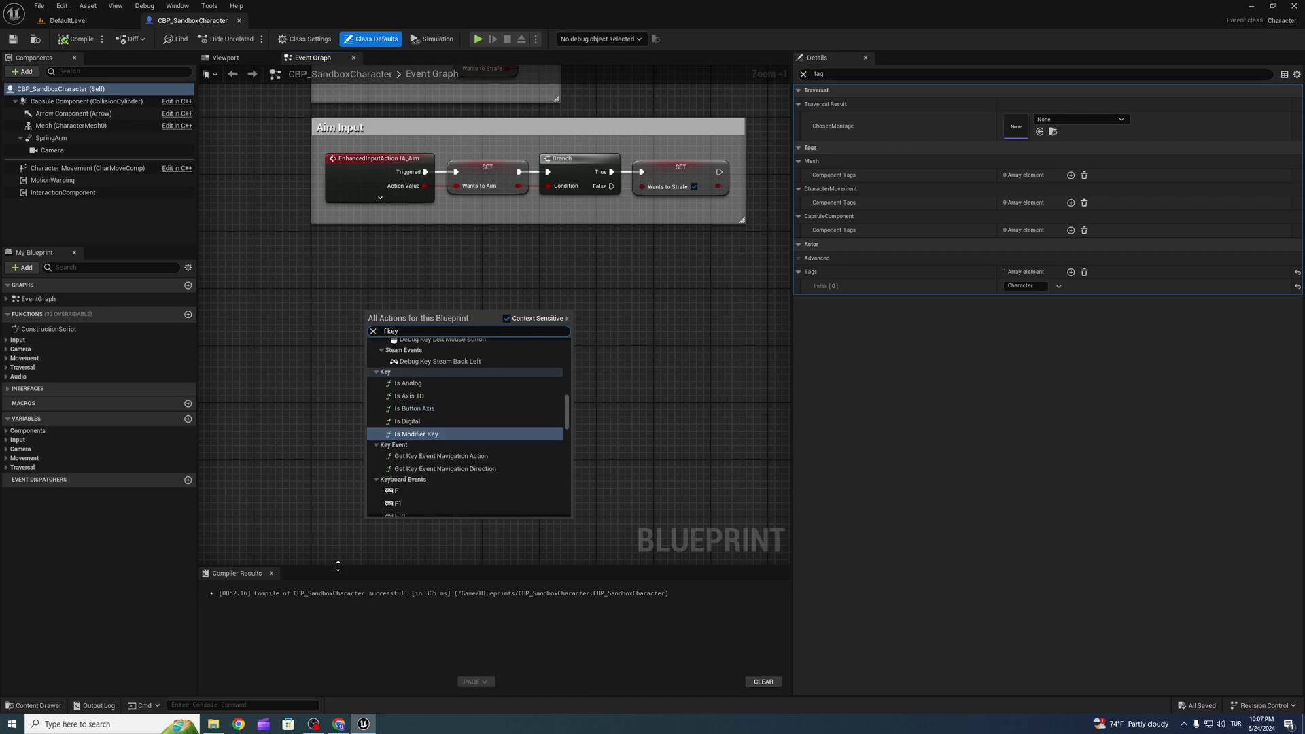
pyautogui.click(408, 491)
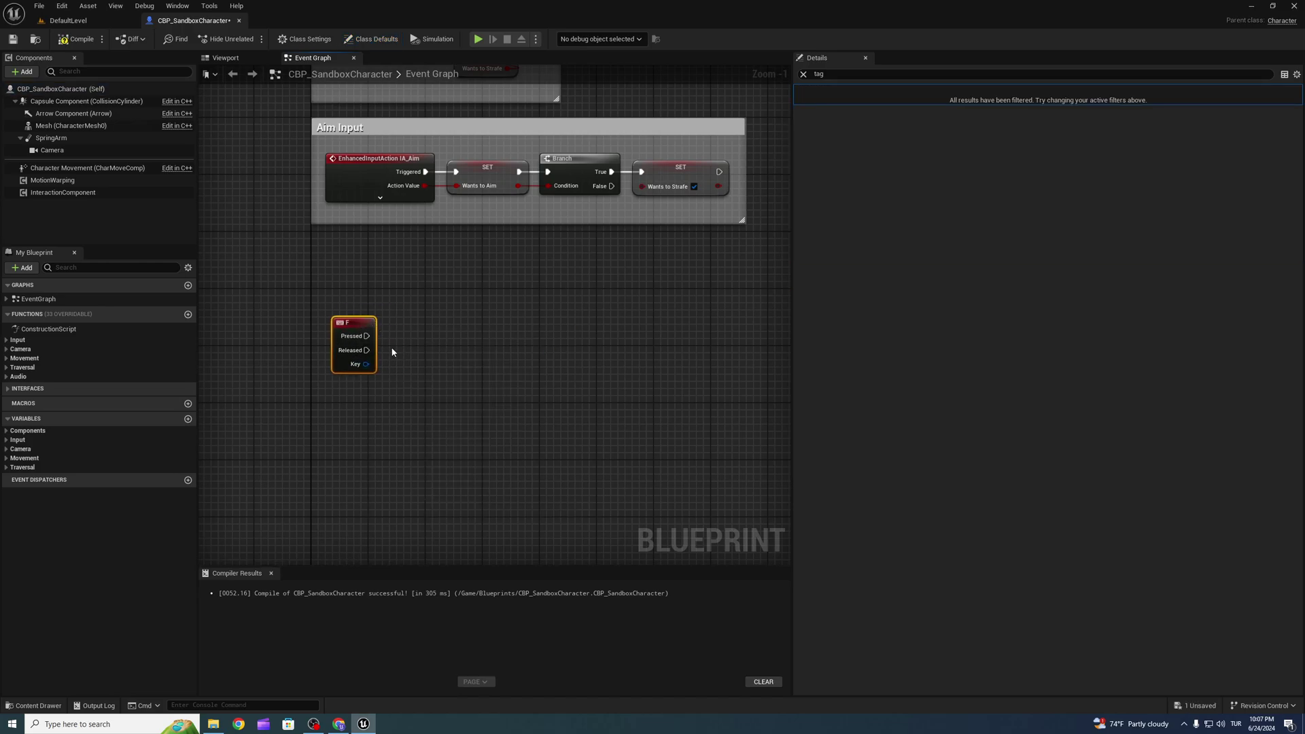
# - Place an Interaction Component reference, call Interaction Action from it, and run that call from the F event's Pressed output
pyautogui.moveTo(55, 193); pyautogui.dragTo(558, 351)
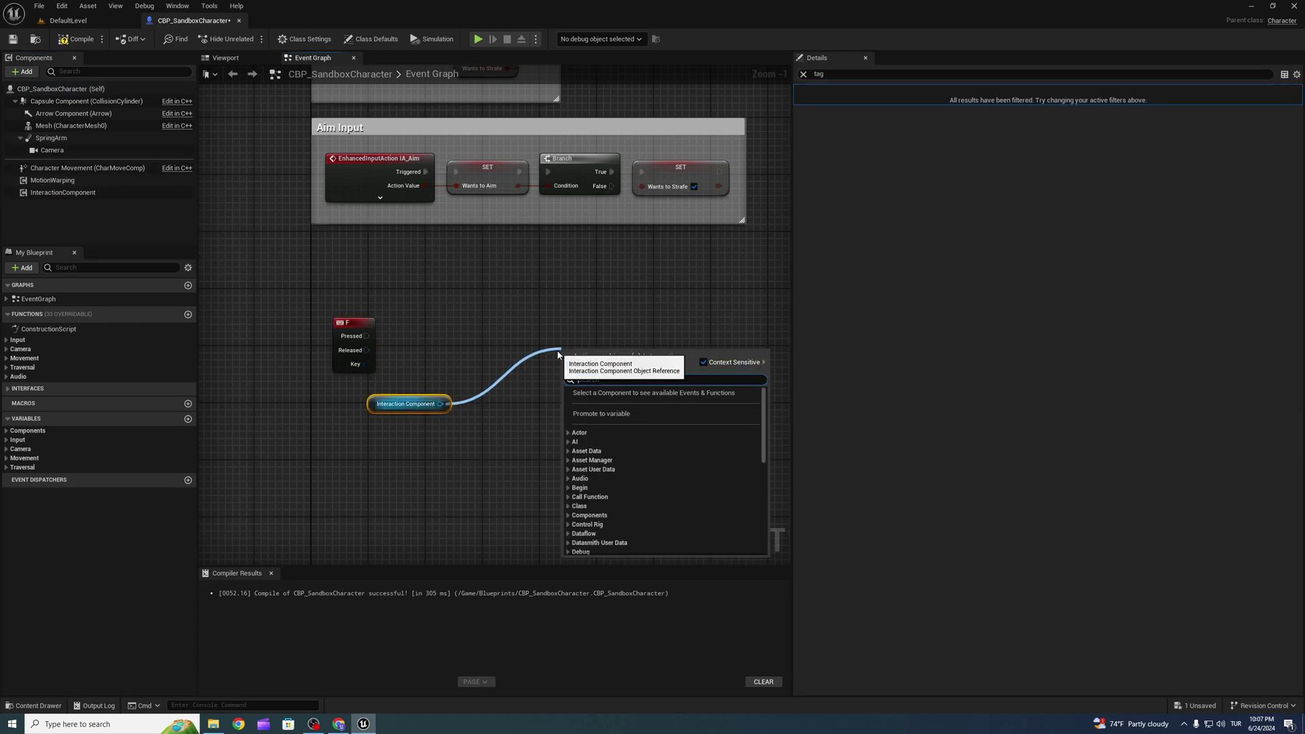
pyautogui.write('inteq')
pyautogui.press('BackSpace')
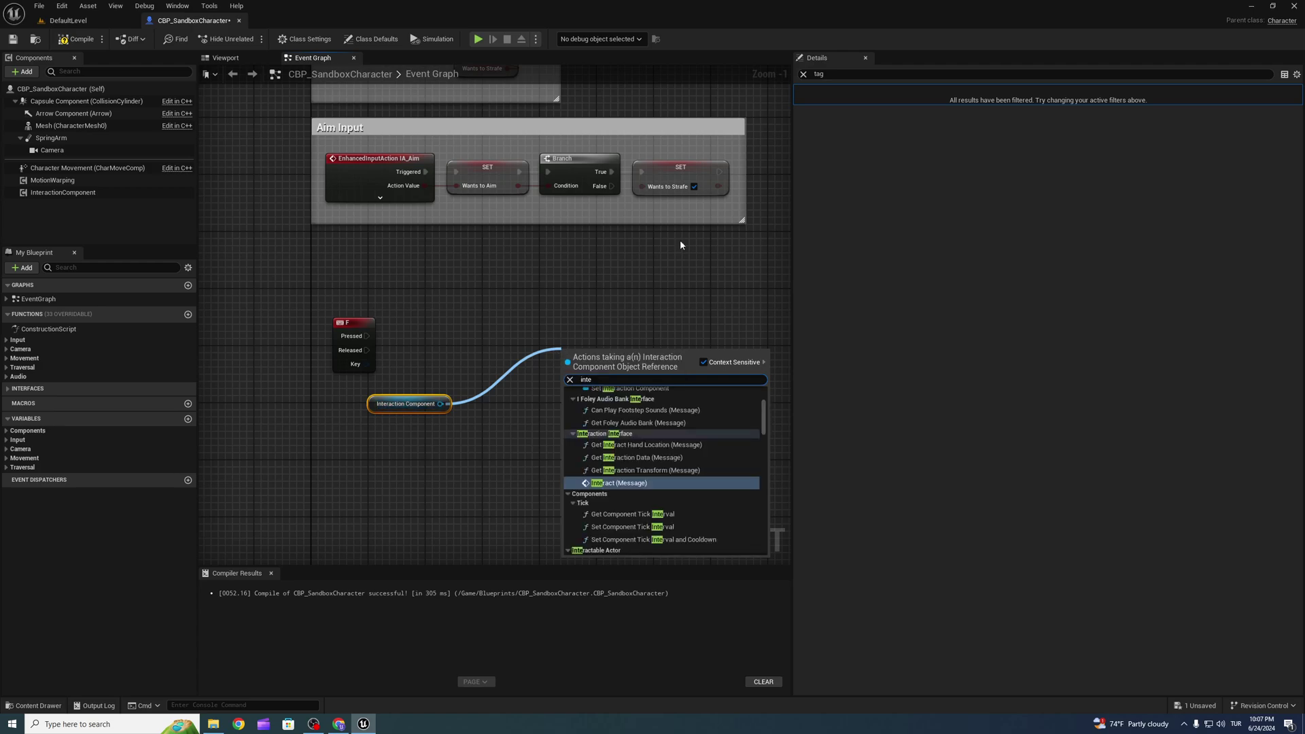
pyautogui.write('ractio')
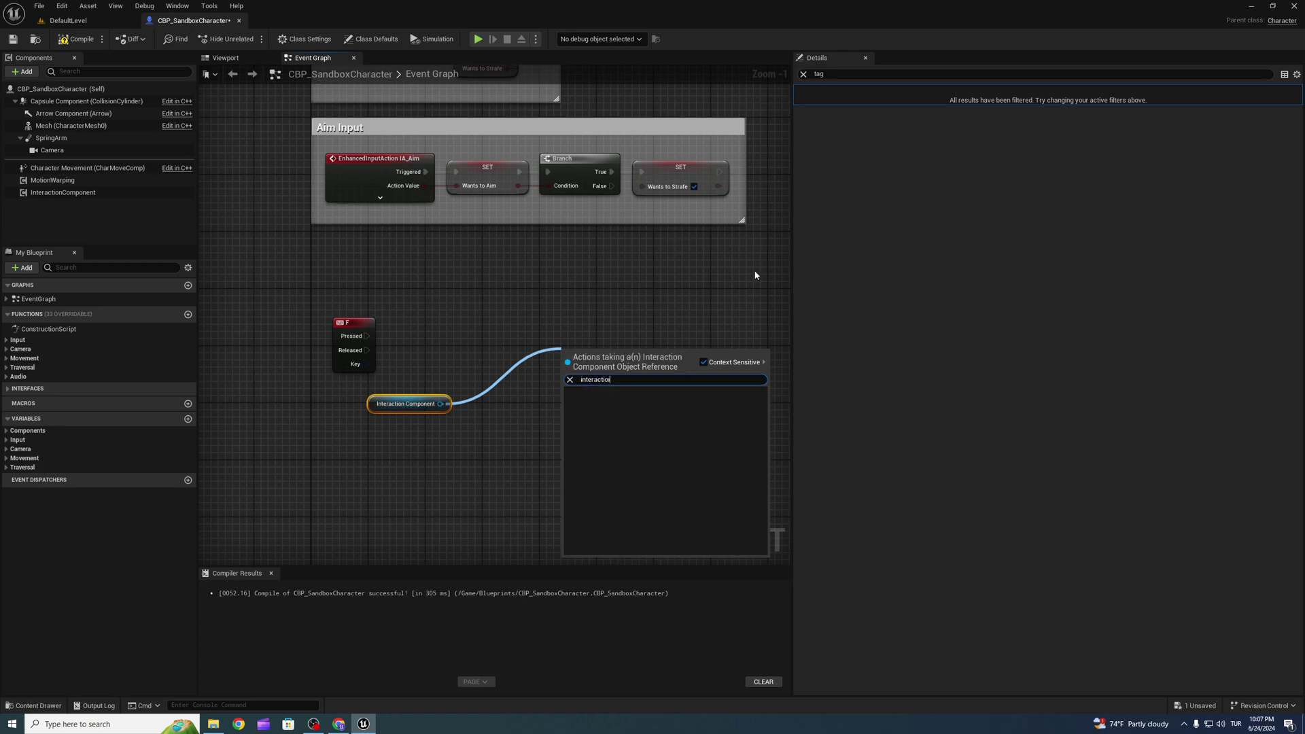
pyautogui.write('n action')
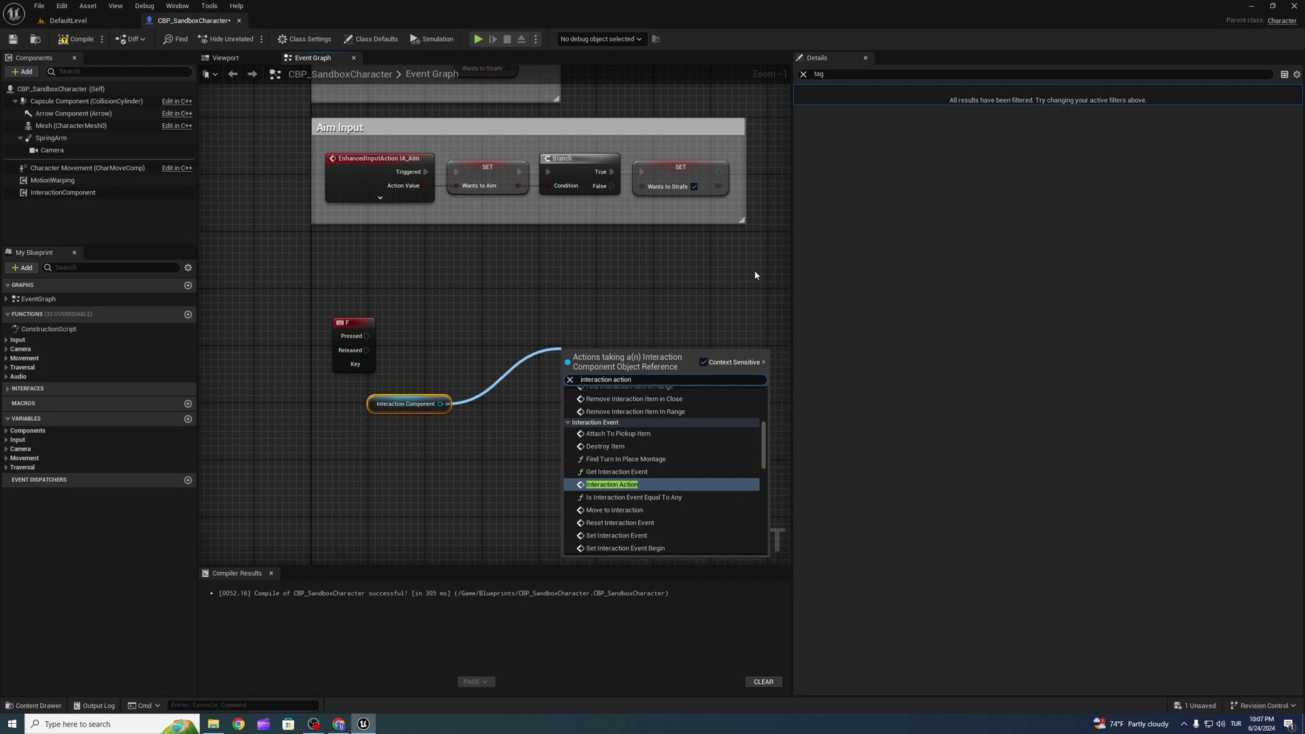
pyautogui.click(615, 484)
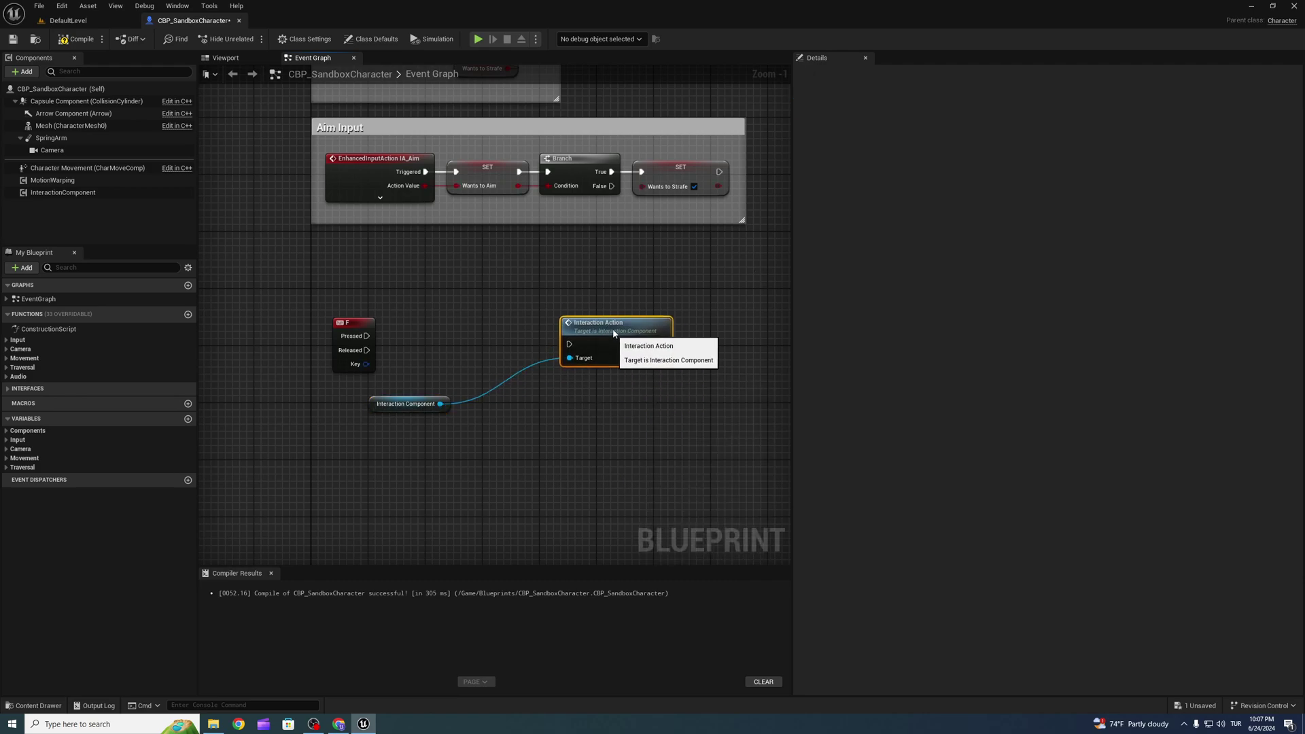
pyautogui.moveTo(571, 336); pyautogui.dragTo(366, 335)
pyautogui.moveTo(421, 404); pyautogui.dragTo(506, 418)
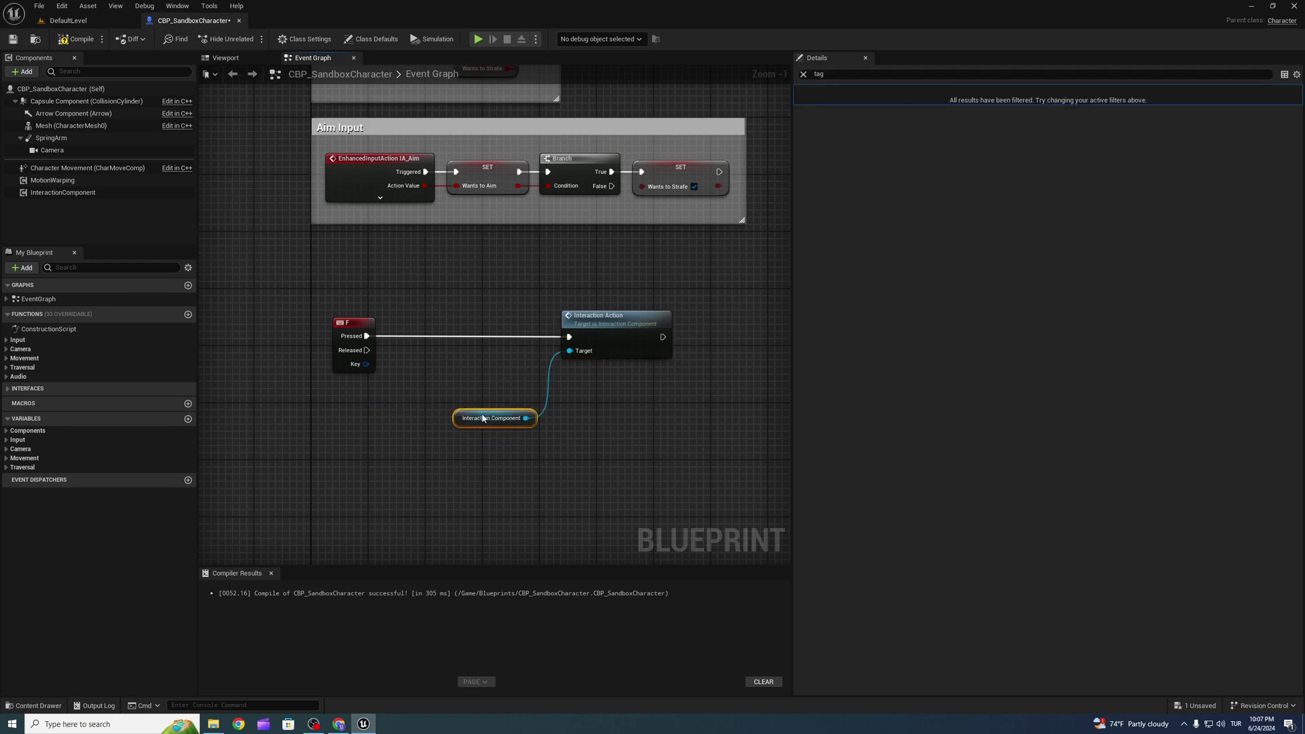
# - Move the Interaction Action and Interaction Component nodes farther from the F event to make room between them
pyautogui.moveTo(480, 470); pyautogui.dragTo(740, 343)
pyautogui.moveTo(646, 398); pyautogui.dragTo(457, 456, button='right')
pyautogui.moveTo(411, 529); pyautogui.dragTo(553, 384)
# - Copy the first Branch with its NOT and Doing Traversal Action nodes from the Jump / Traversal Input section
pyautogui.moveTo(343, 400); pyautogui.dragTo(493, 536, button='right')
pyautogui.scroll(-2, 439, 409)
pyautogui.moveTo(480, 81); pyautogui.dragTo(481, 253, button='right')
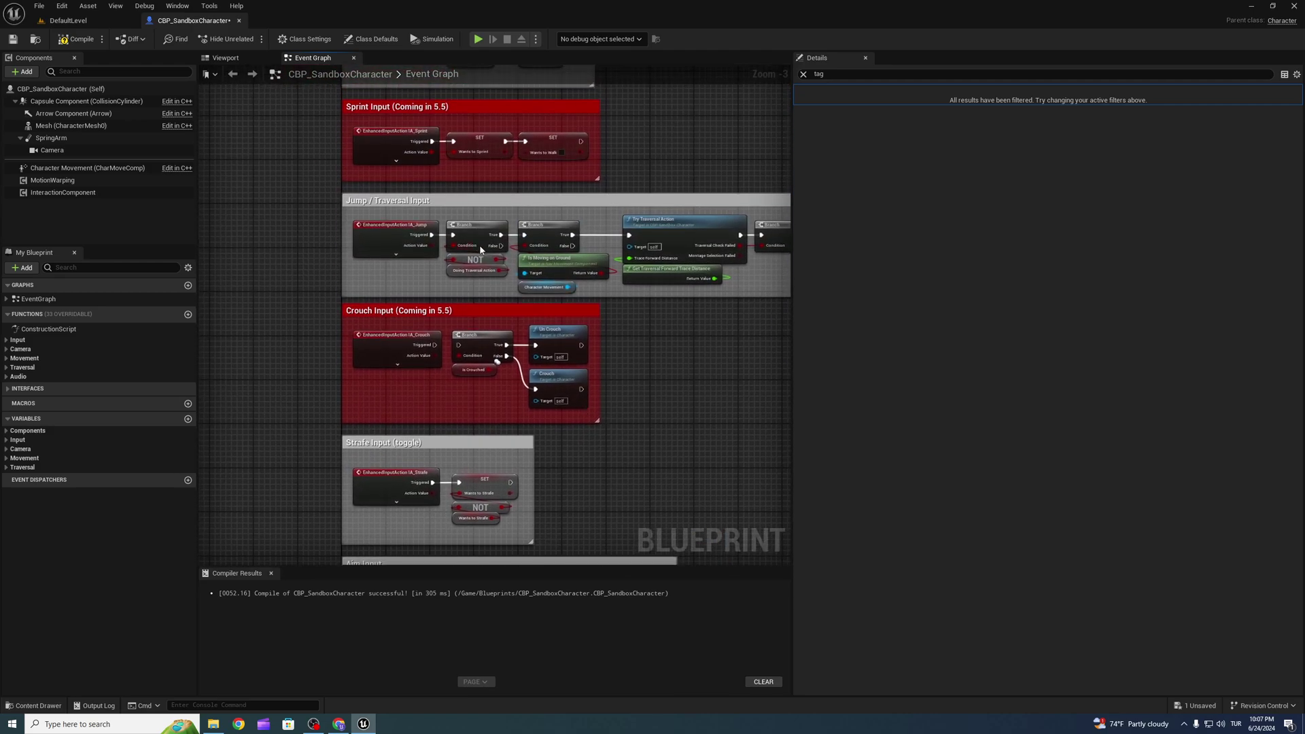
pyautogui.scroll(3, 478, 251)
pyautogui.moveTo(449, 314); pyautogui.dragTo(480, 269)
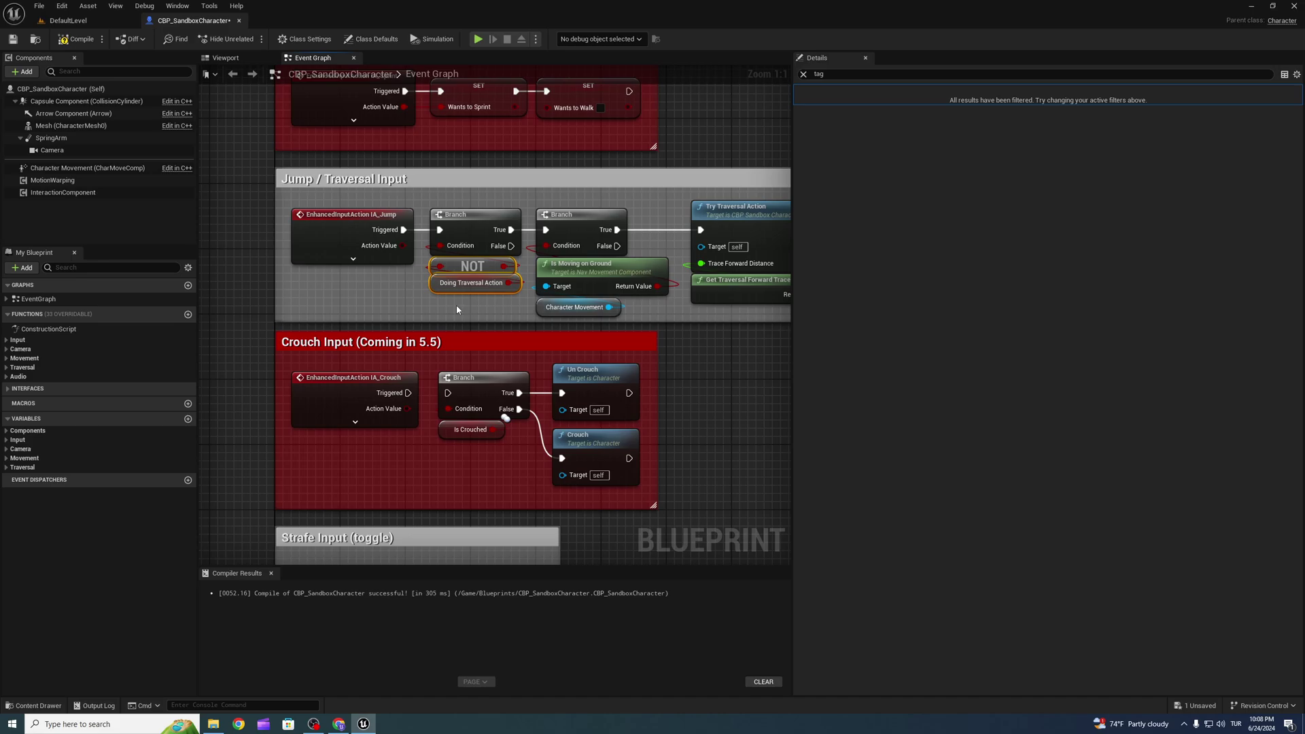
pyautogui.moveTo(457, 309); pyautogui.dragTo(475, 221)
# - Paste the traversal check between F Pressed and Interaction Action, wired through the Branch's True output, and compile and save the blueprint
pyautogui.moveTo(443, 319); pyautogui.dragTo(452, 191, button='right')
pyautogui.scroll(-3, 451, 191)
pyautogui.moveTo(428, 394); pyautogui.dragTo(440, 184, button='right')
pyautogui.moveTo(464, 374); pyautogui.dragTo(462, 277, button='right')
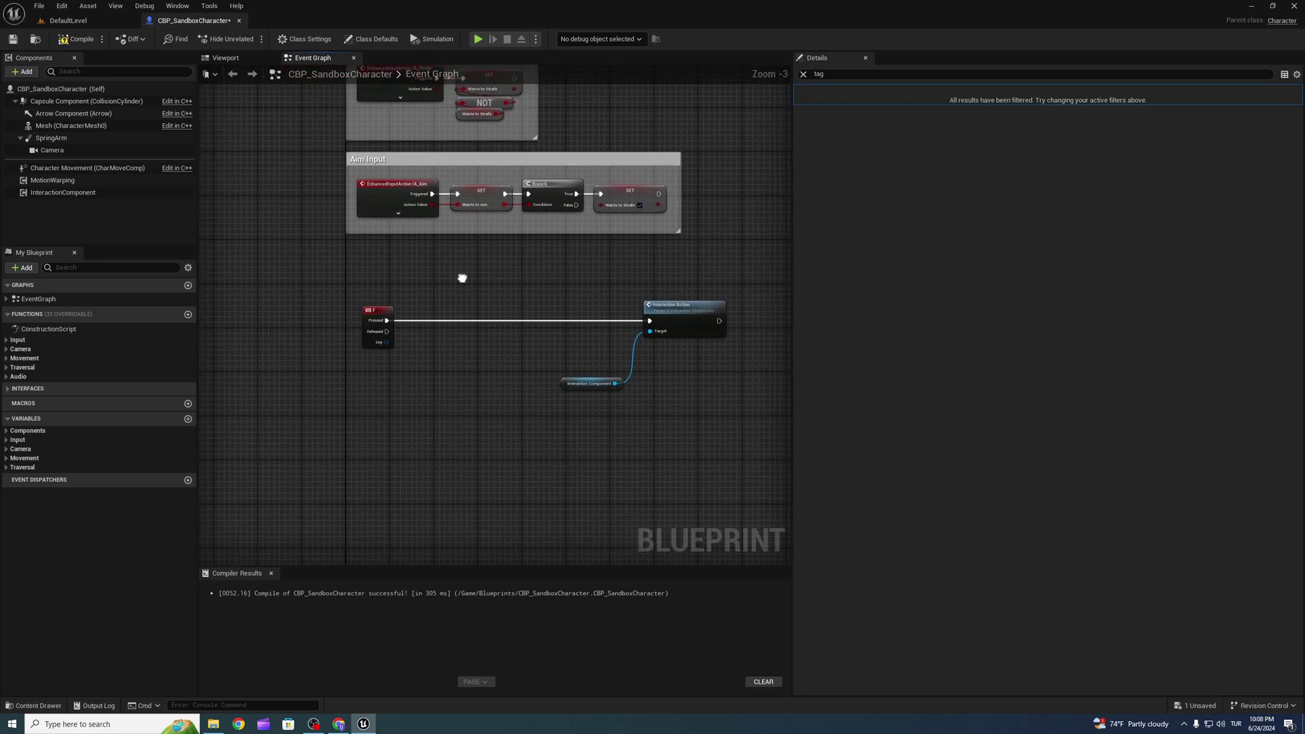
pyautogui.scroll(3, 481, 332)
pyautogui.hotkey('ctrl', 'v')
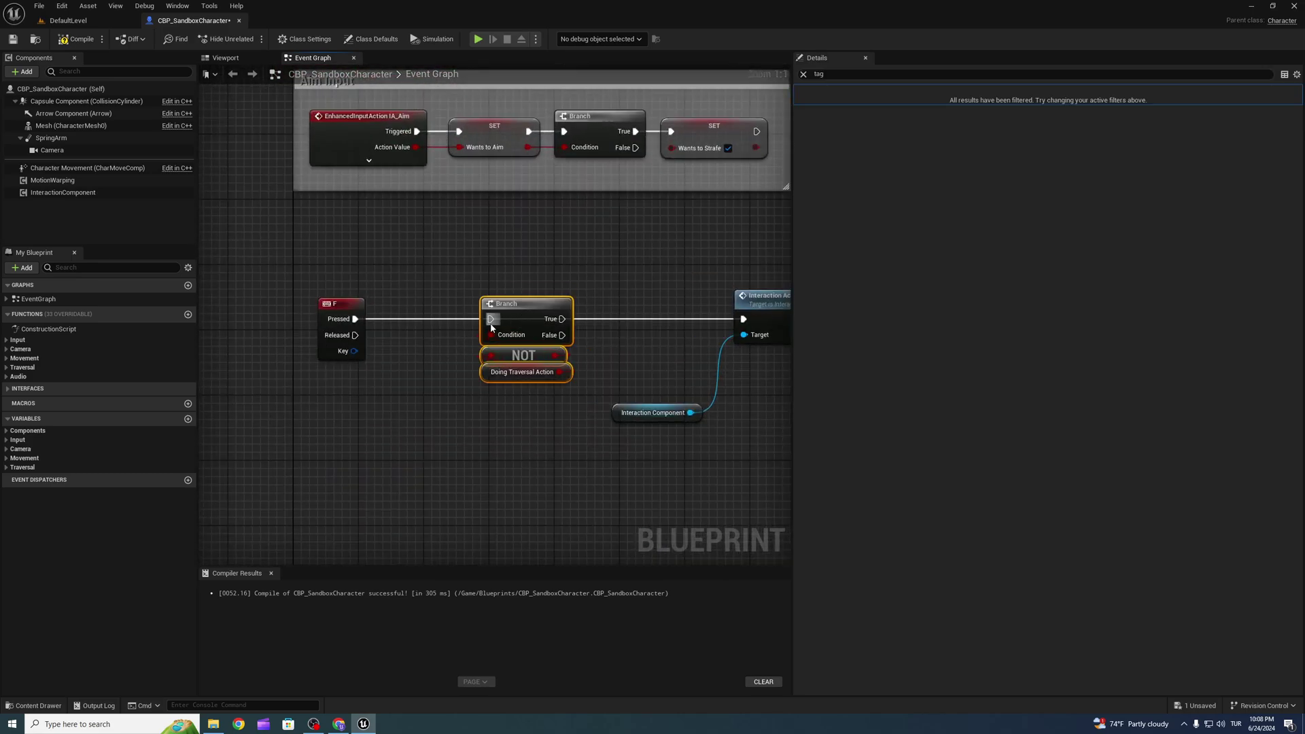
pyautogui.moveTo(365, 320); pyautogui.dragTo(362, 319)
pyautogui.moveTo(504, 310); pyautogui.dragTo(520, 309)
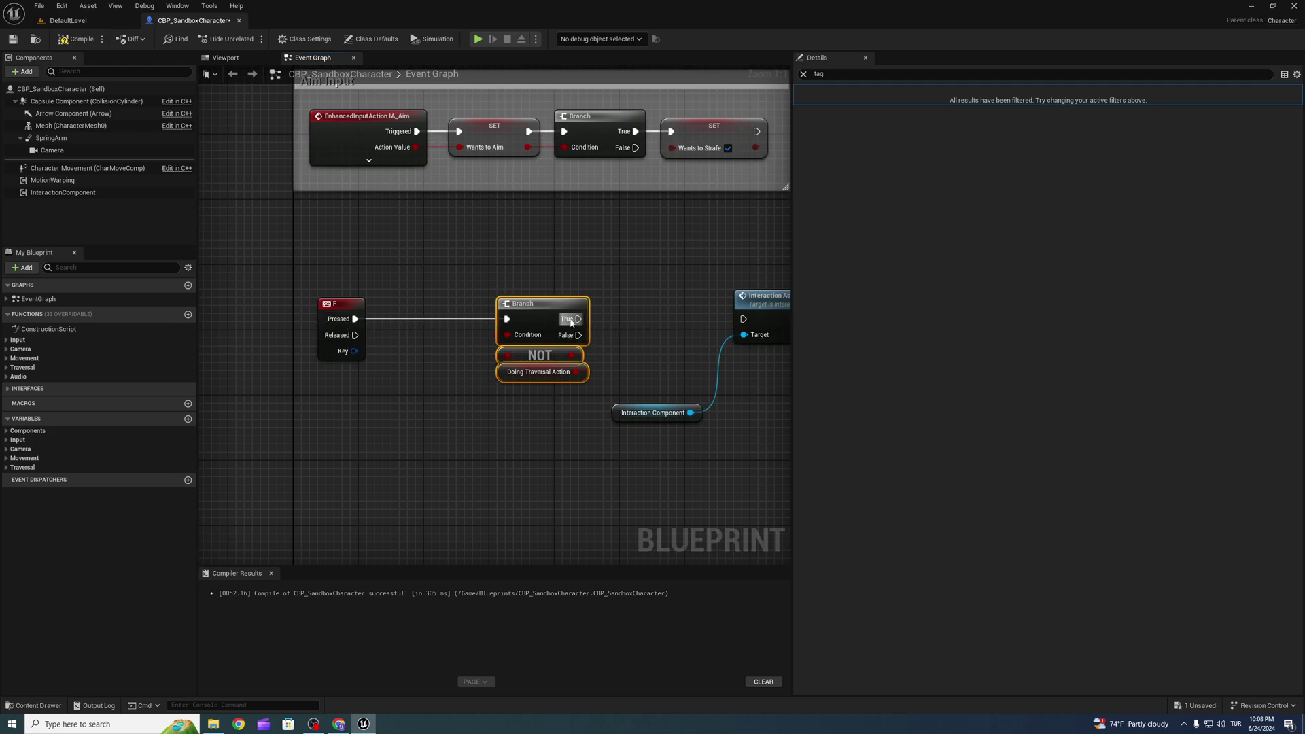
pyautogui.moveTo(700, 296); pyautogui.dragTo(528, 301, button='right')
pyautogui.moveTo(665, 308); pyautogui.dragTo(656, 310)
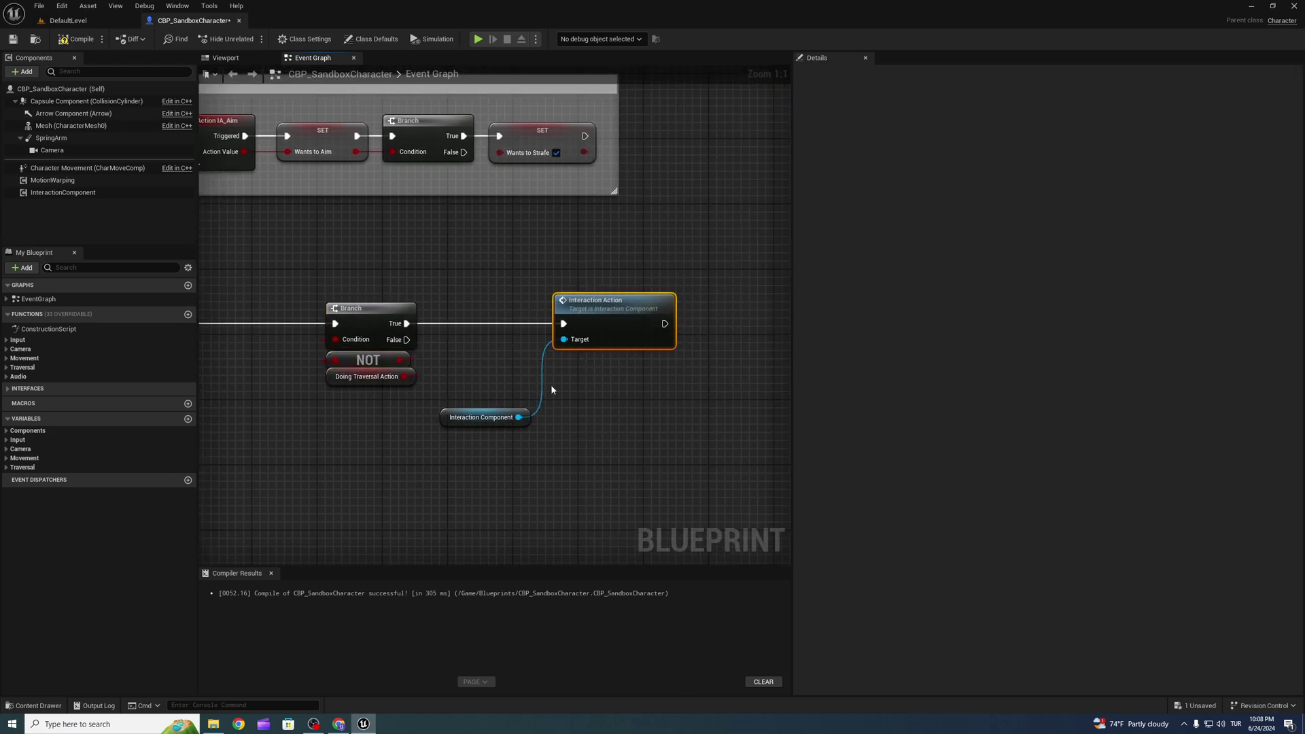
pyautogui.click(17, 42)
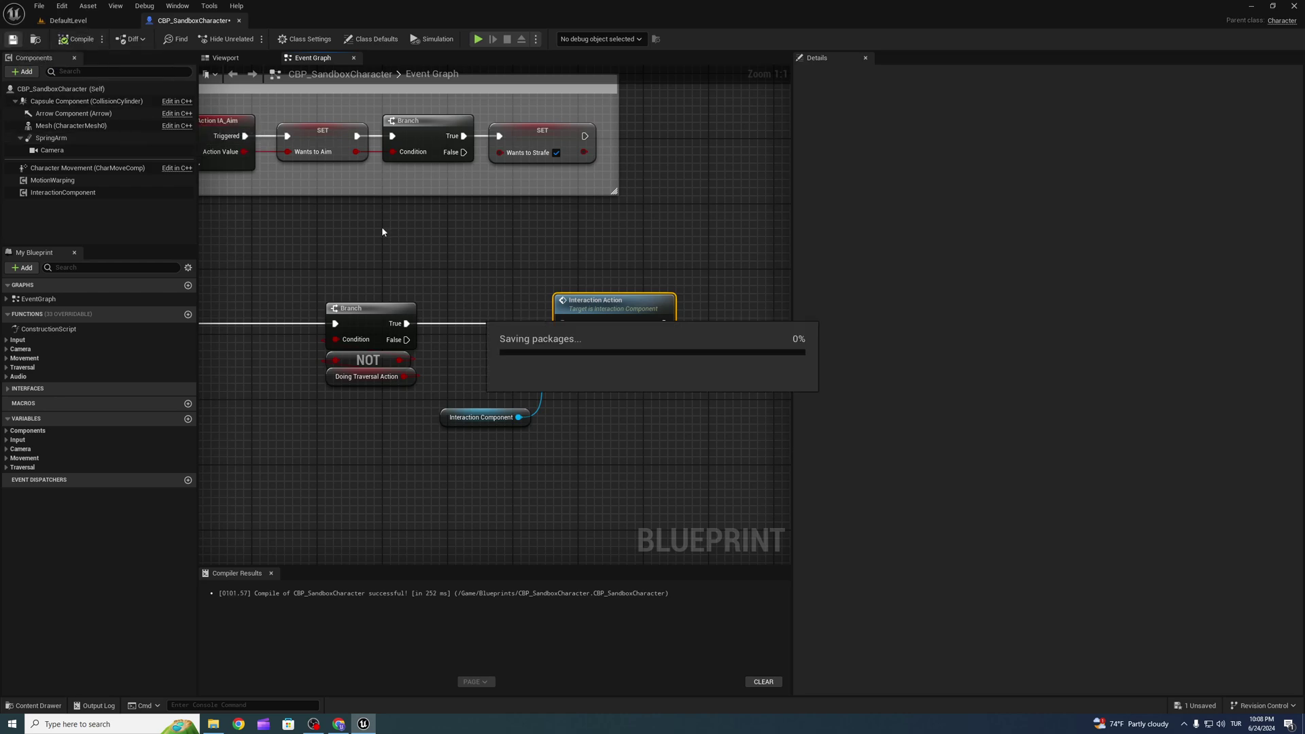
# - Copy the Interaction Component reference and shift all nodes following IA_Jump in Jump / Traversal Input away to open a gap
pyautogui.moveTo(447, 202); pyautogui.dragTo(486, 286, button='right')
pyautogui.moveTo(514, 409); pyautogui.dragTo(495, 431, button='right')
pyautogui.click(477, 356)
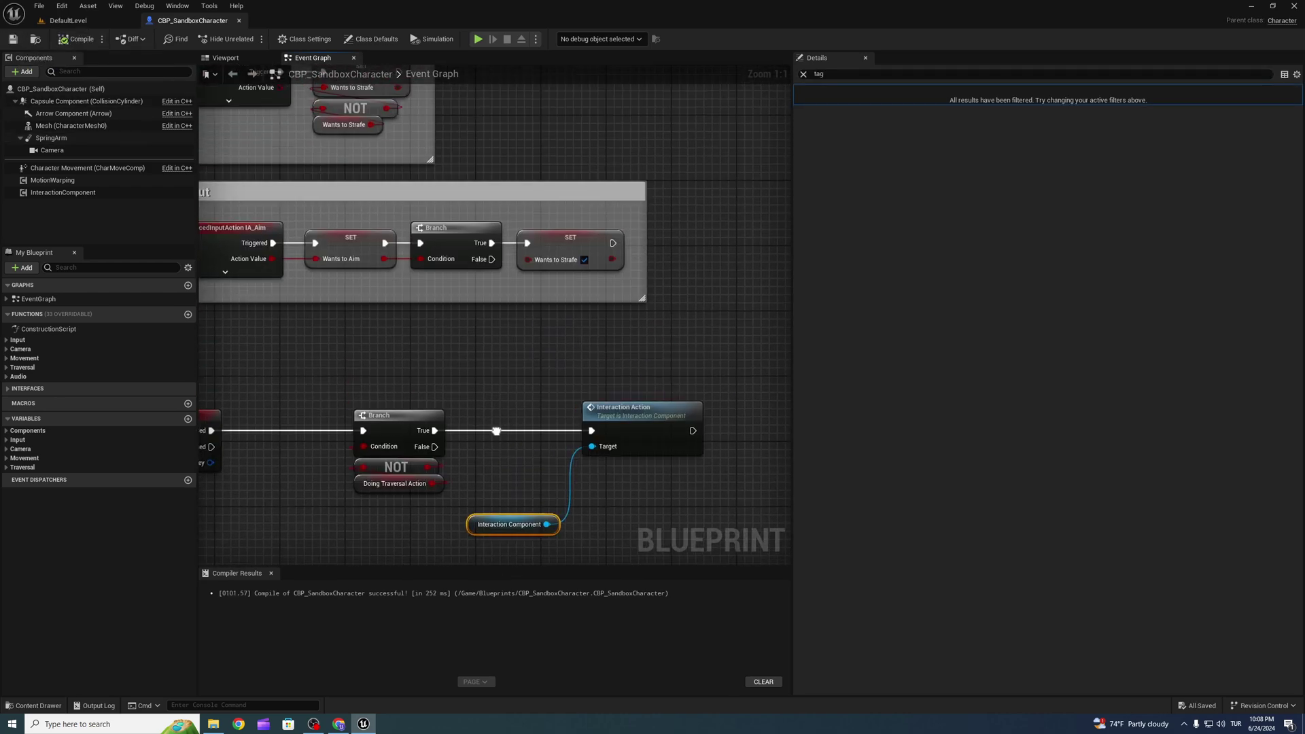
pyautogui.scroll(-2, 370, 305)
pyautogui.moveTo(370, 304); pyautogui.dragTo(508, 534, button='right')
pyautogui.moveTo(397, 210); pyautogui.dragTo(285, 373, button='right')
pyautogui.scroll(-1, 385, 263)
pyautogui.moveTo(398, 290); pyautogui.dragTo(300, 301, button='right')
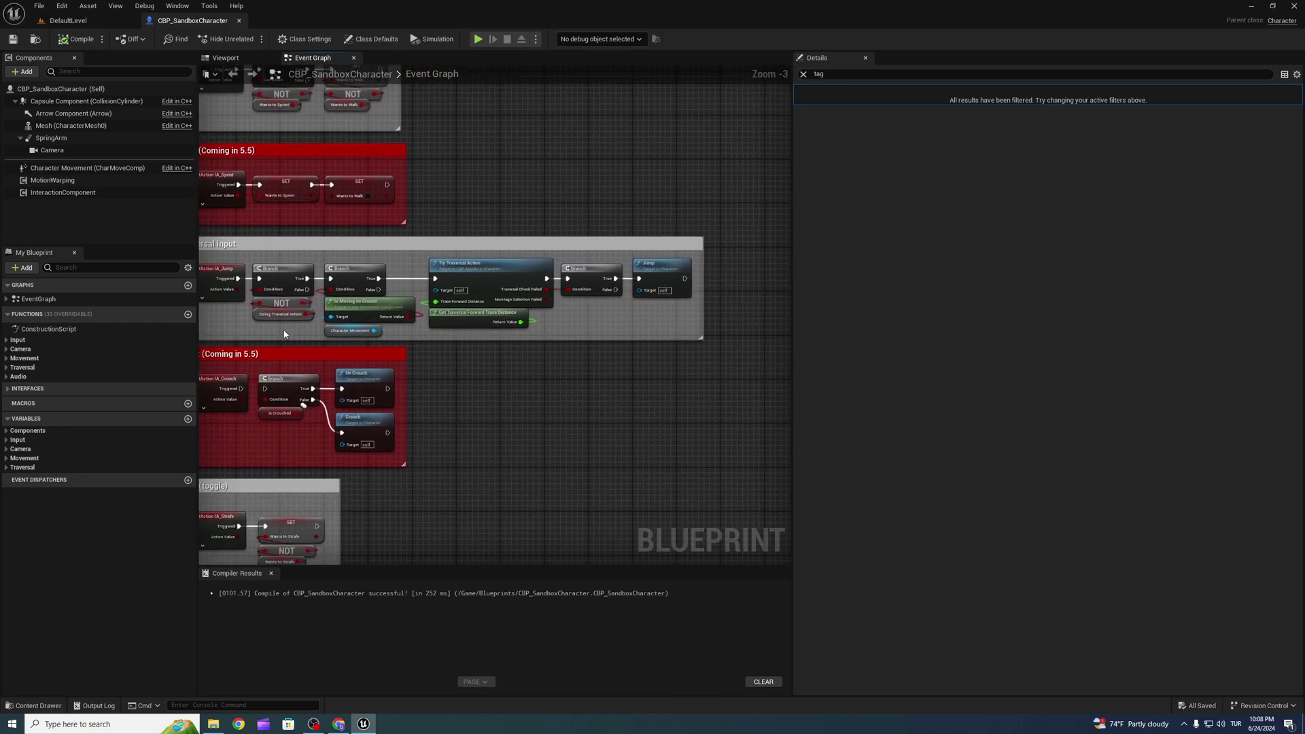
pyautogui.moveTo(252, 331); pyautogui.dragTo(768, 263)
pyautogui.moveTo(317, 206); pyautogui.dragTo(604, 223, button='right')
# - Paste the Interaction Component reference below IA_Jump and add an Is Interaction Event Equal To Any node from it
pyautogui.click(469, 335)
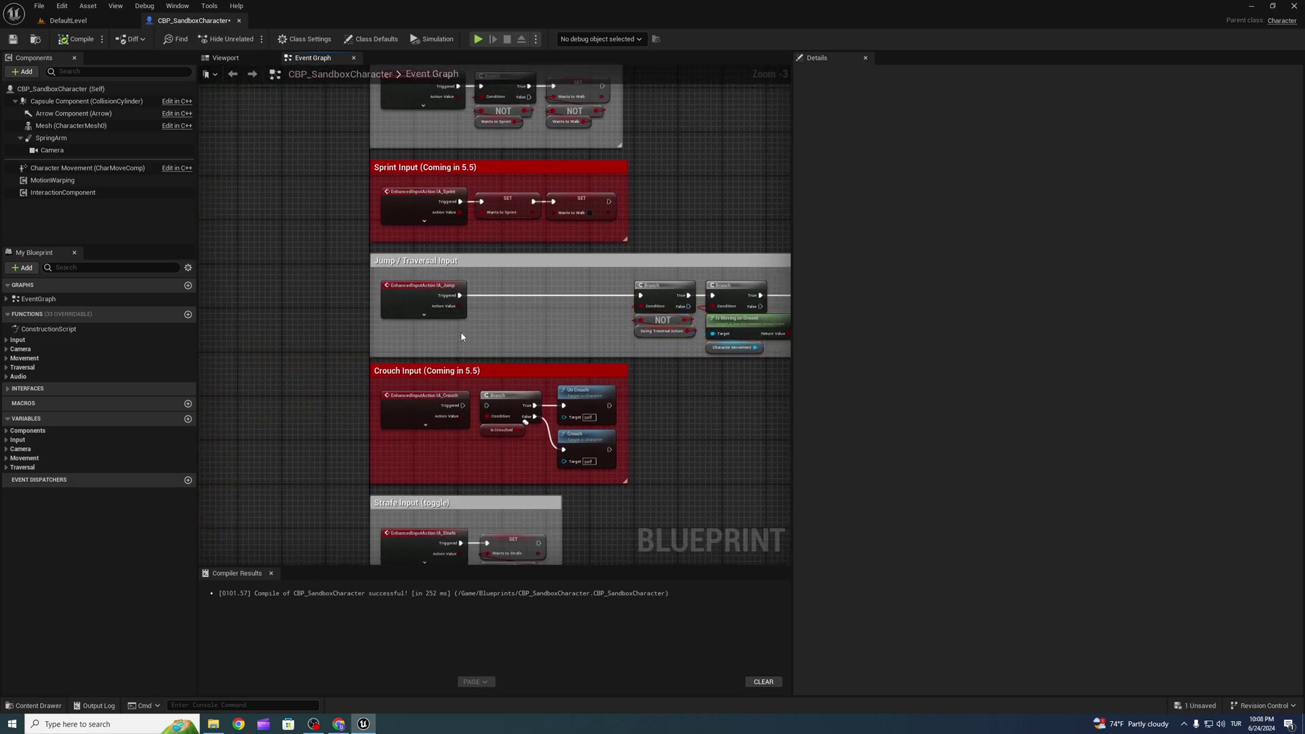
pyautogui.hotkey('ctrl', 'v')
pyautogui.moveTo(482, 339)
pyautogui.mouseDown()
pyautogui.moveTo(397, 334)
pyautogui.moveTo(479, 338)
pyautogui.mouseUp()
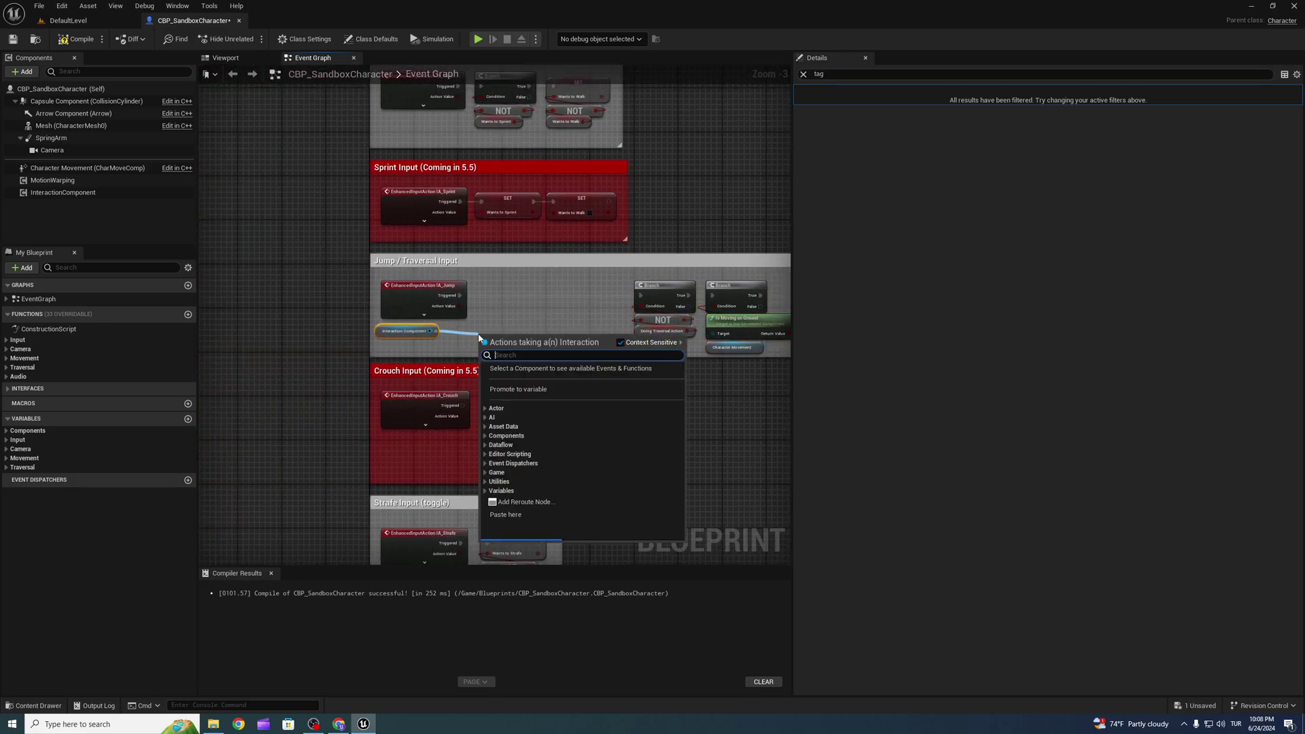
pyautogui.write('is any')
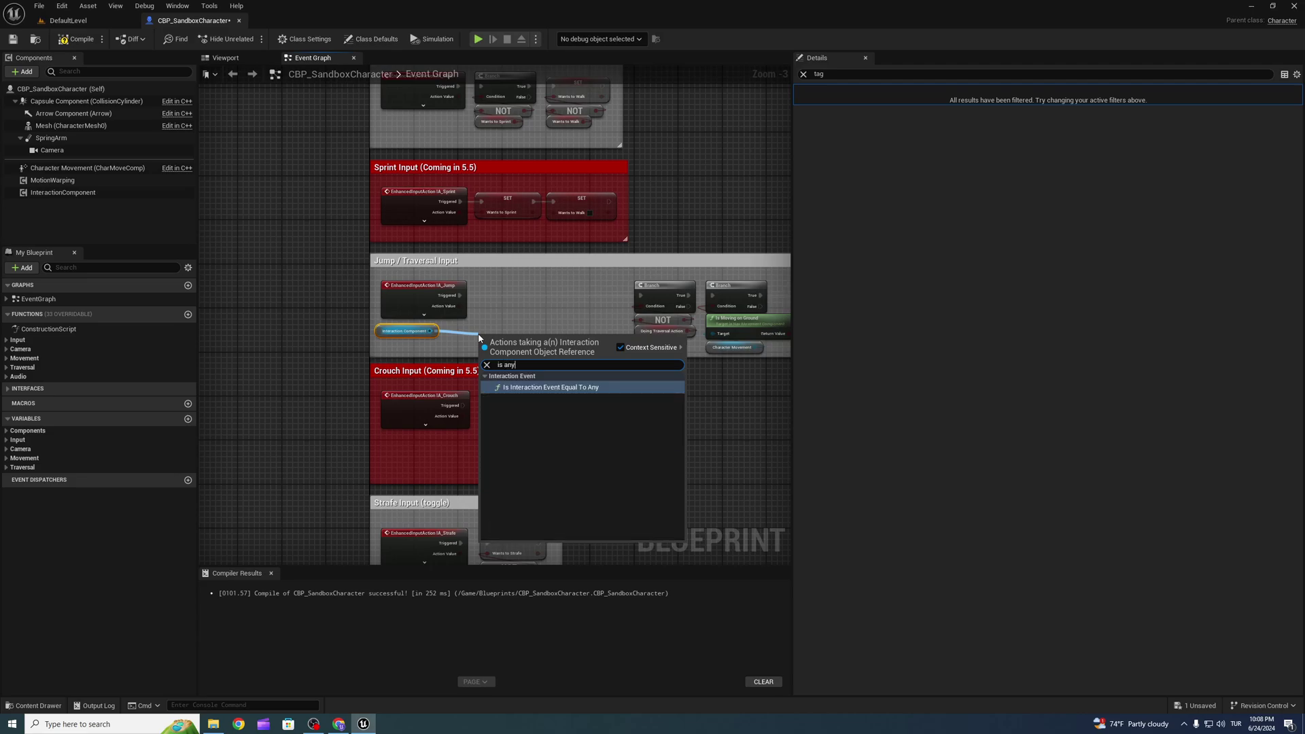
pyautogui.press('Return')
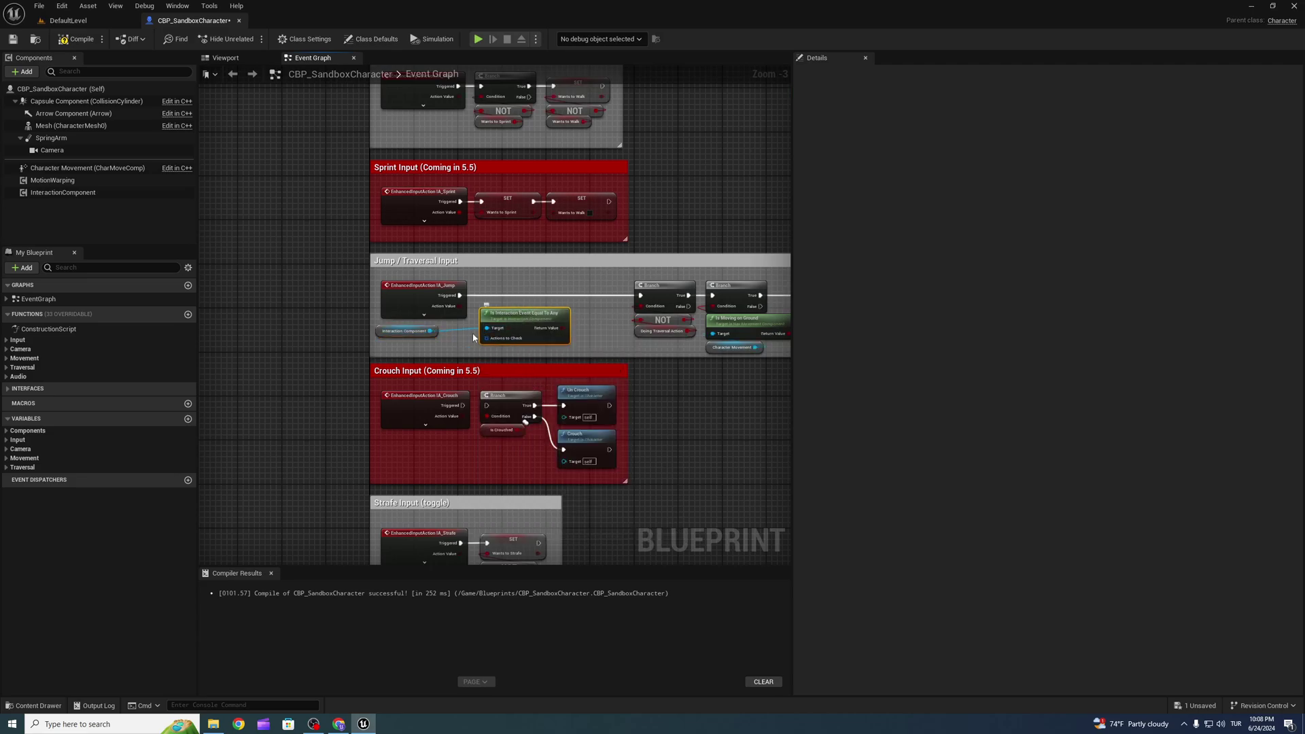
# - Feed Actions to Check of the interaction event check with a Make Array node containing the Interaction.Action.NoAction tag
pyautogui.moveTo(395, 332); pyautogui.dragTo(451, 347)
pyautogui.write('ma')
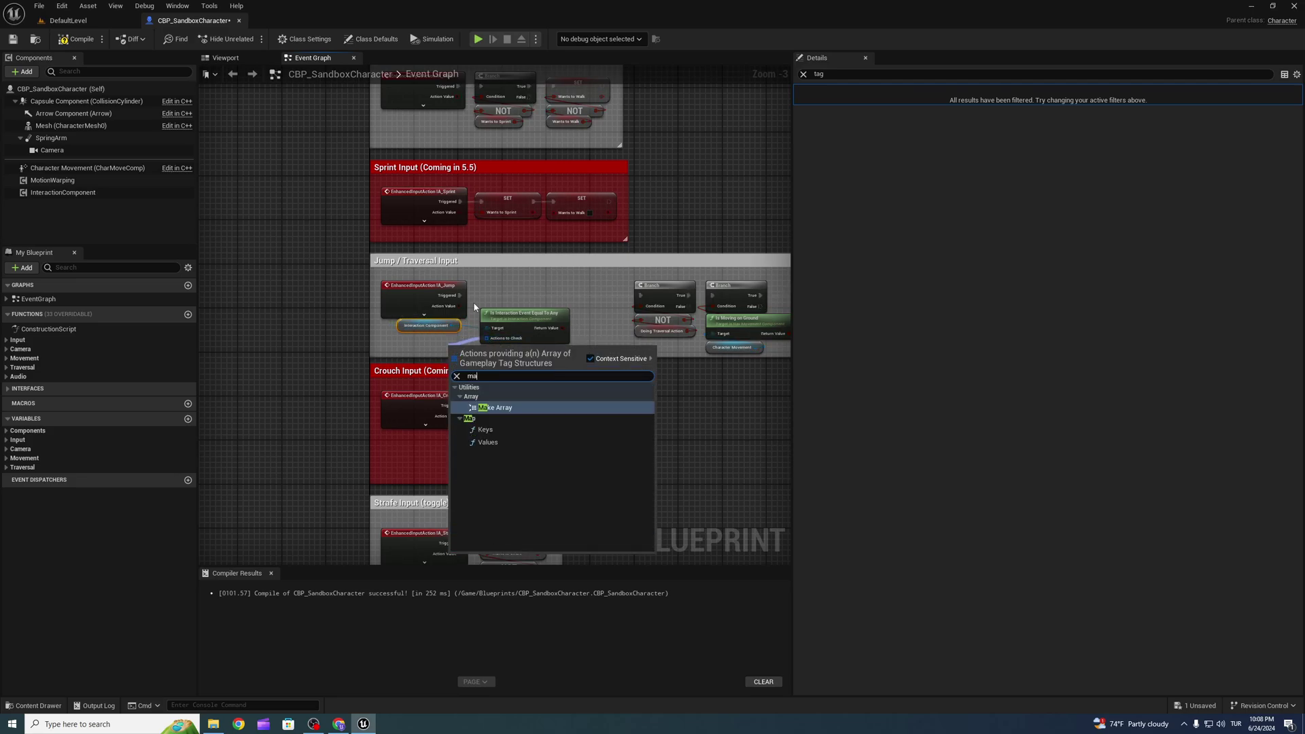
pyautogui.write('ke')
pyautogui.click(505, 408)
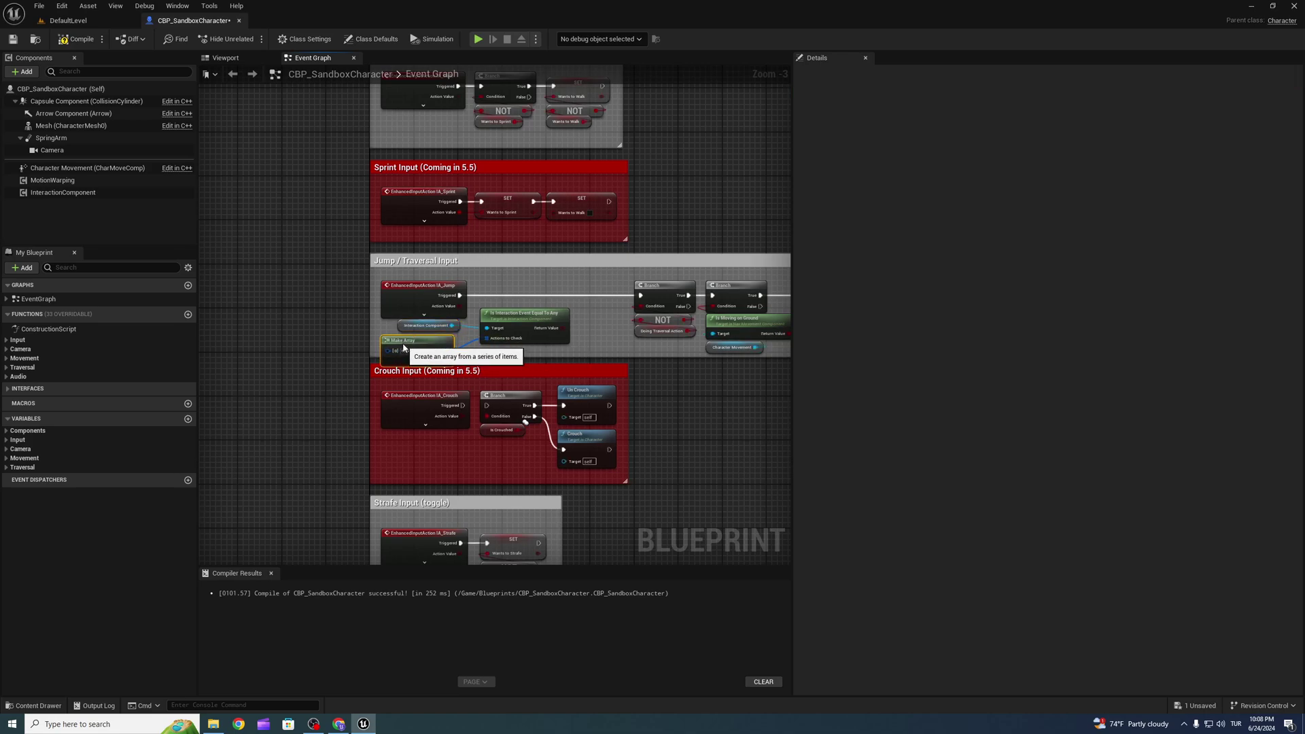
pyautogui.click(409, 352)
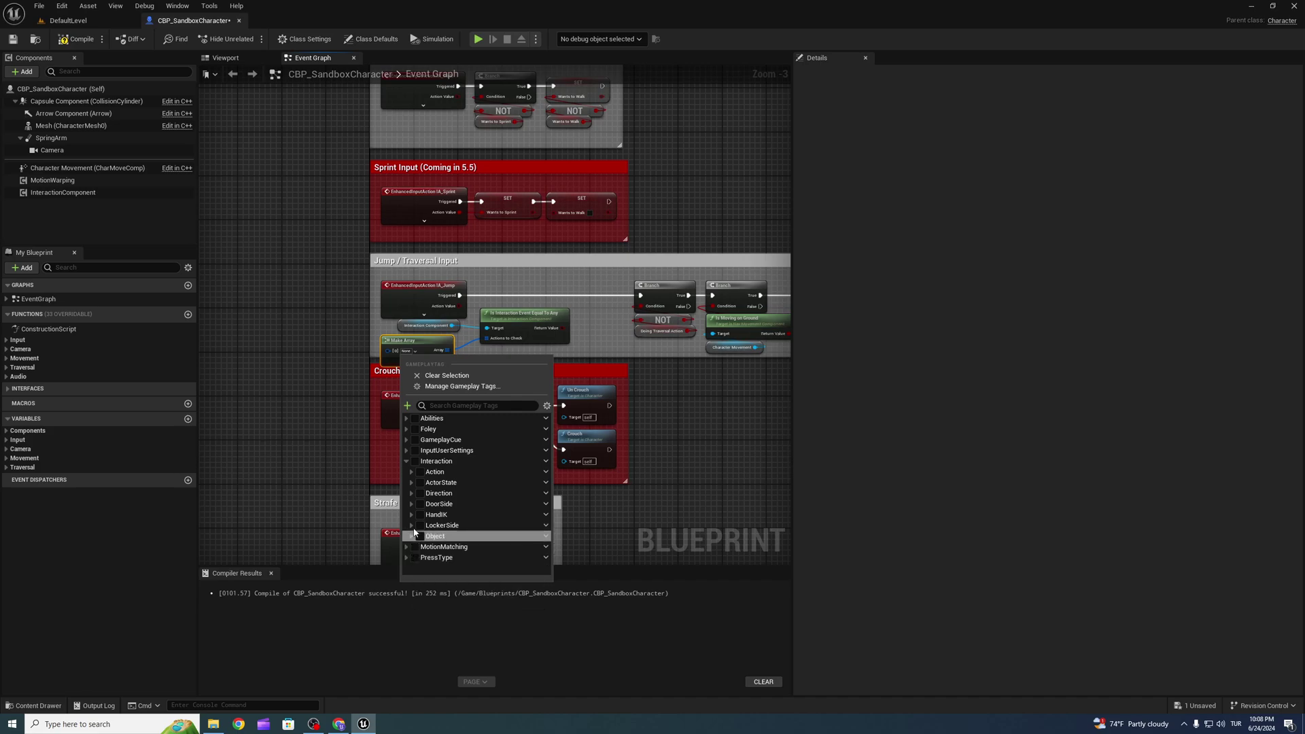
pyautogui.scroll(-2, 446, 507)
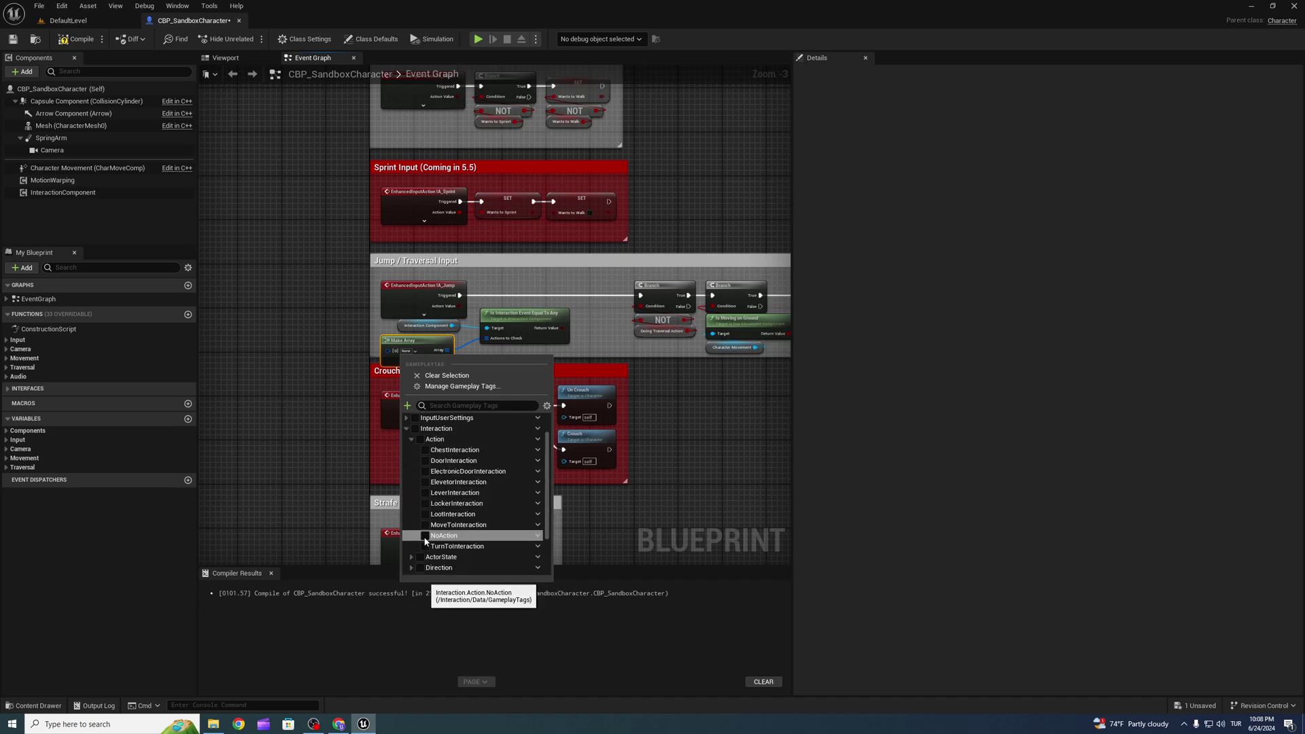
pyautogui.click(426, 536)
pyautogui.click(568, 295)
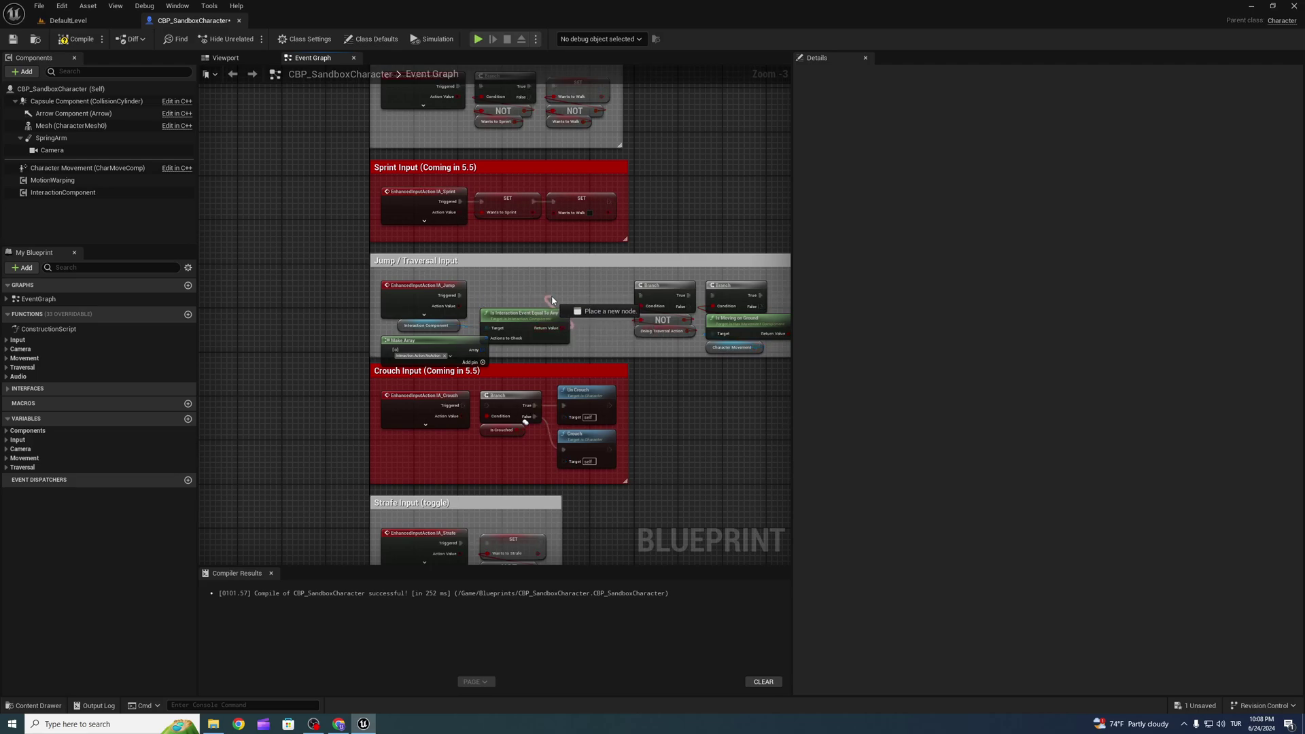
# - Add a Branch driven by the interaction check's Return Value and wire it between IA_Jump and the existing traversal Branch
pyautogui.moveTo(551, 300); pyautogui.dragTo(558, 292)
pyautogui.write('br')
pyautogui.click(599, 413)
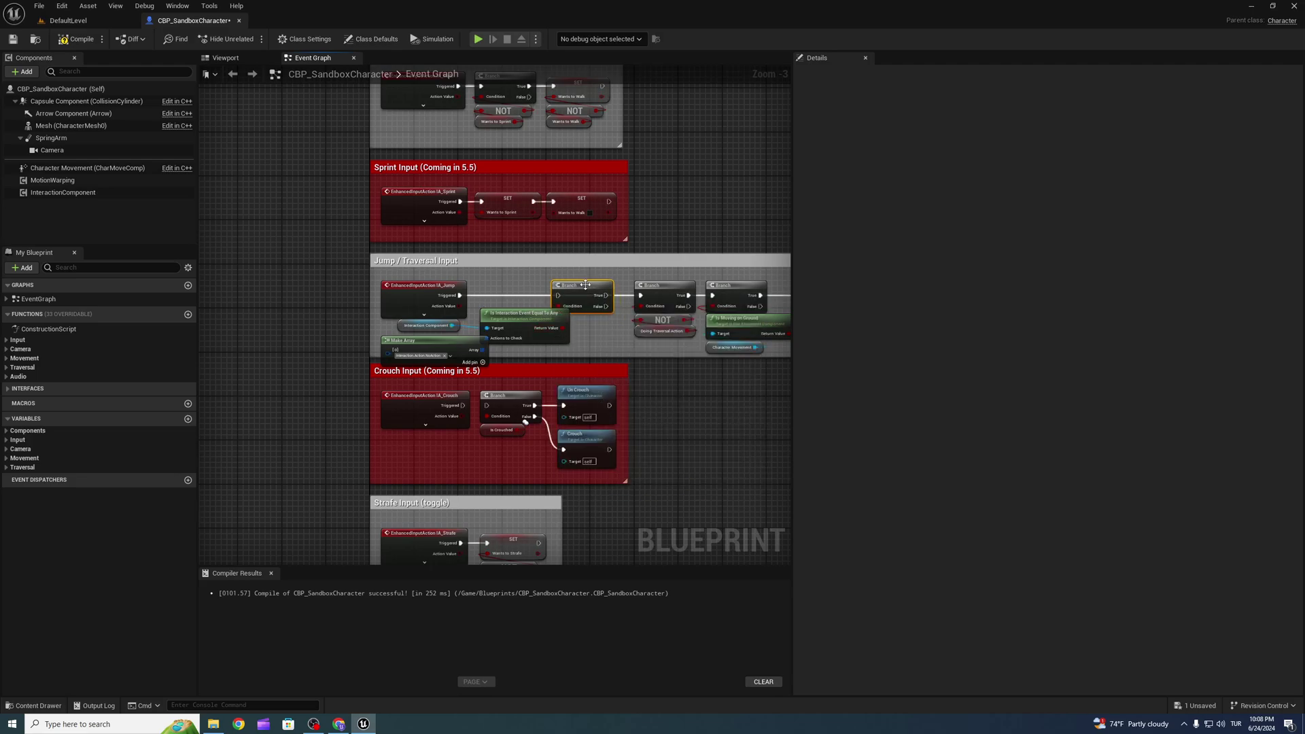
pyautogui.moveTo(463, 297); pyautogui.dragTo(463, 296)
pyautogui.moveTo(561, 261); pyautogui.dragTo(409, 278, button='right')
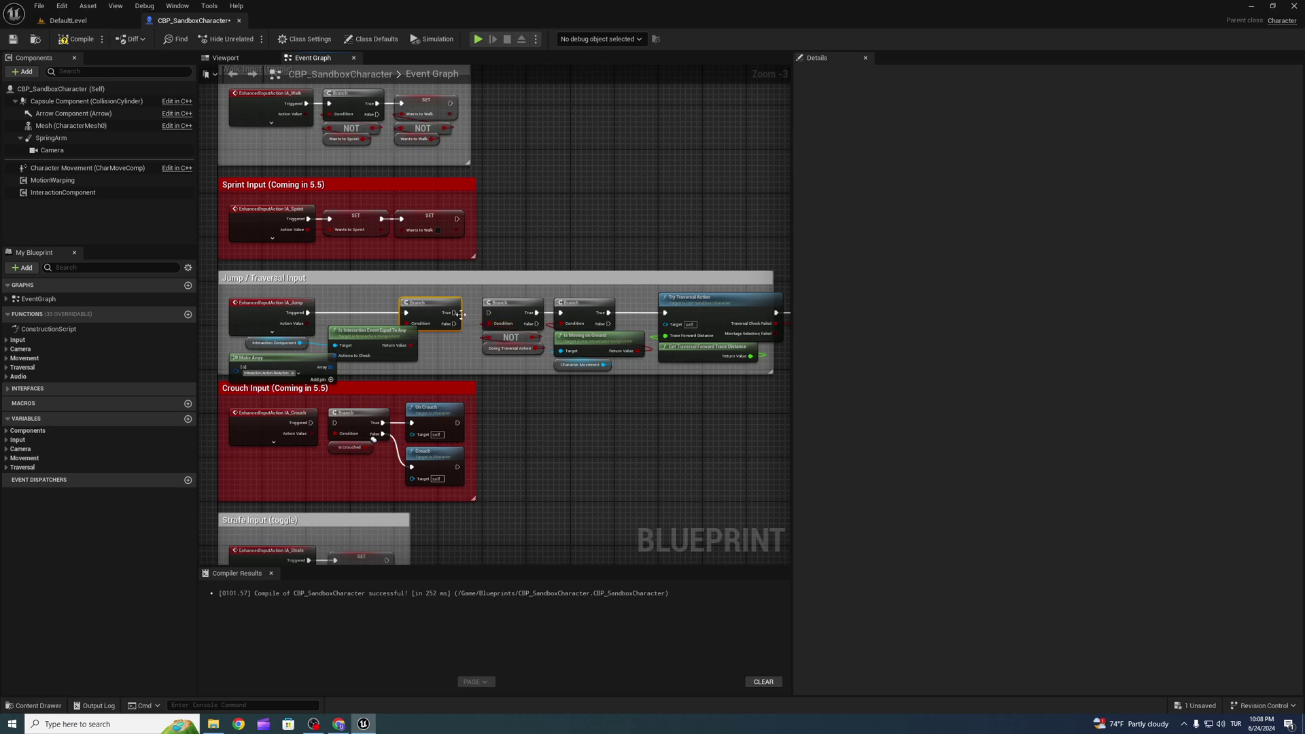
# - Shift the Interaction Component, Make Array and interaction check nodes clear of the new Branch, and compile and save the blueprint
pyautogui.moveTo(240, 379); pyautogui.dragTo(372, 358, button='right')
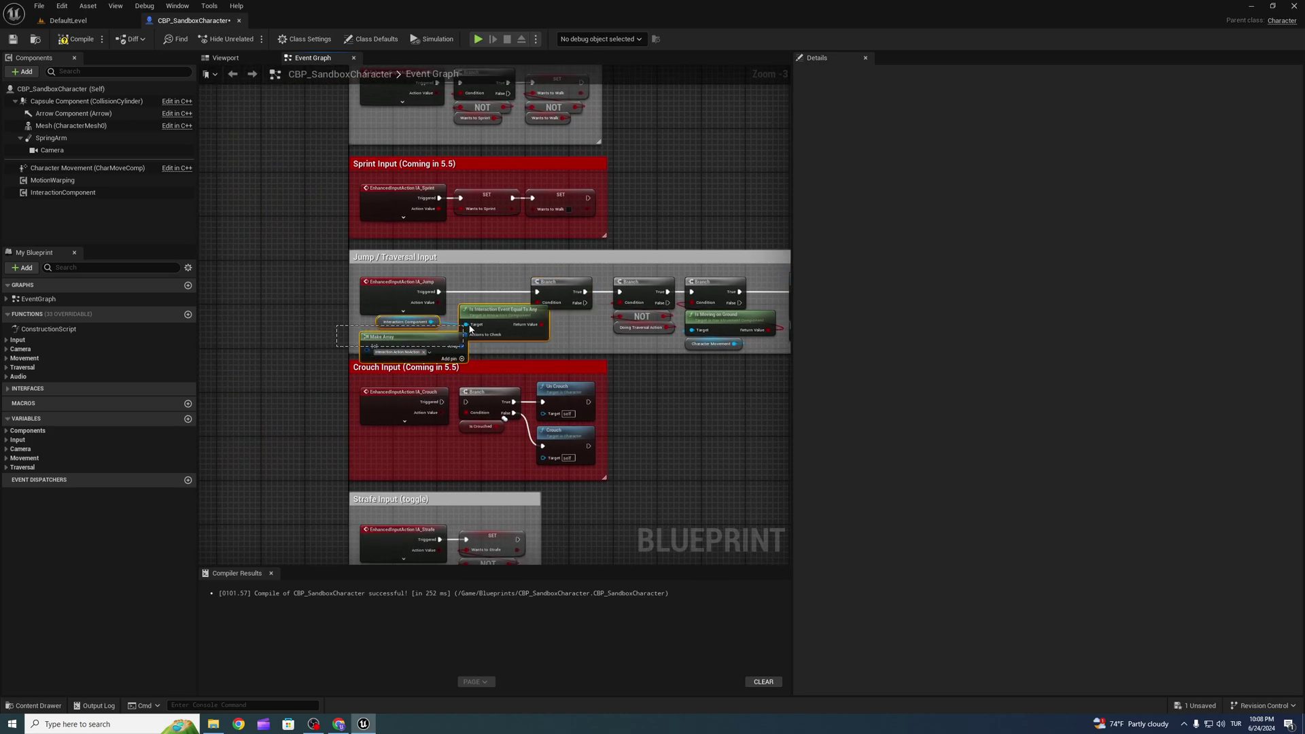
pyautogui.moveTo(470, 329); pyautogui.dragTo(499, 325)
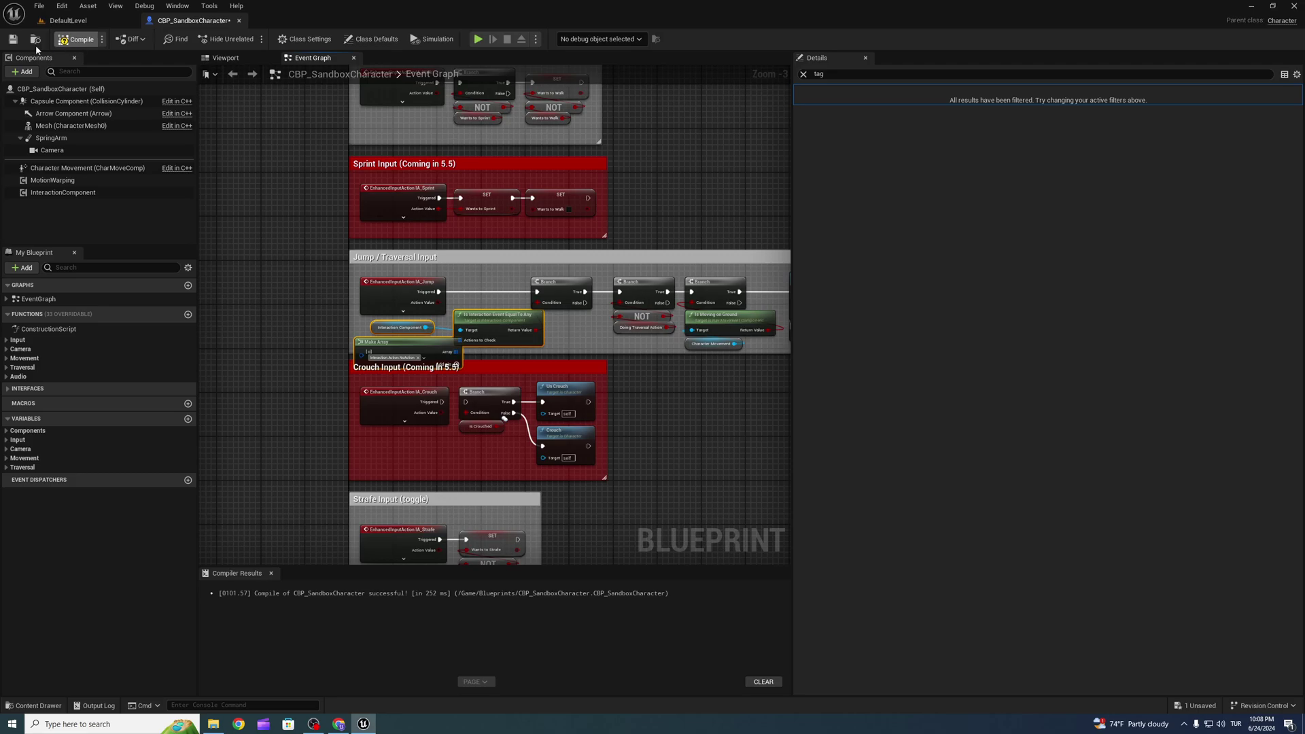
pyautogui.click(13, 38)
# - Set the character Mesh's Anim Class to ABP_SandboxCharacterInteraction, and compile and save the blueprint
pyautogui.click(74, 126)
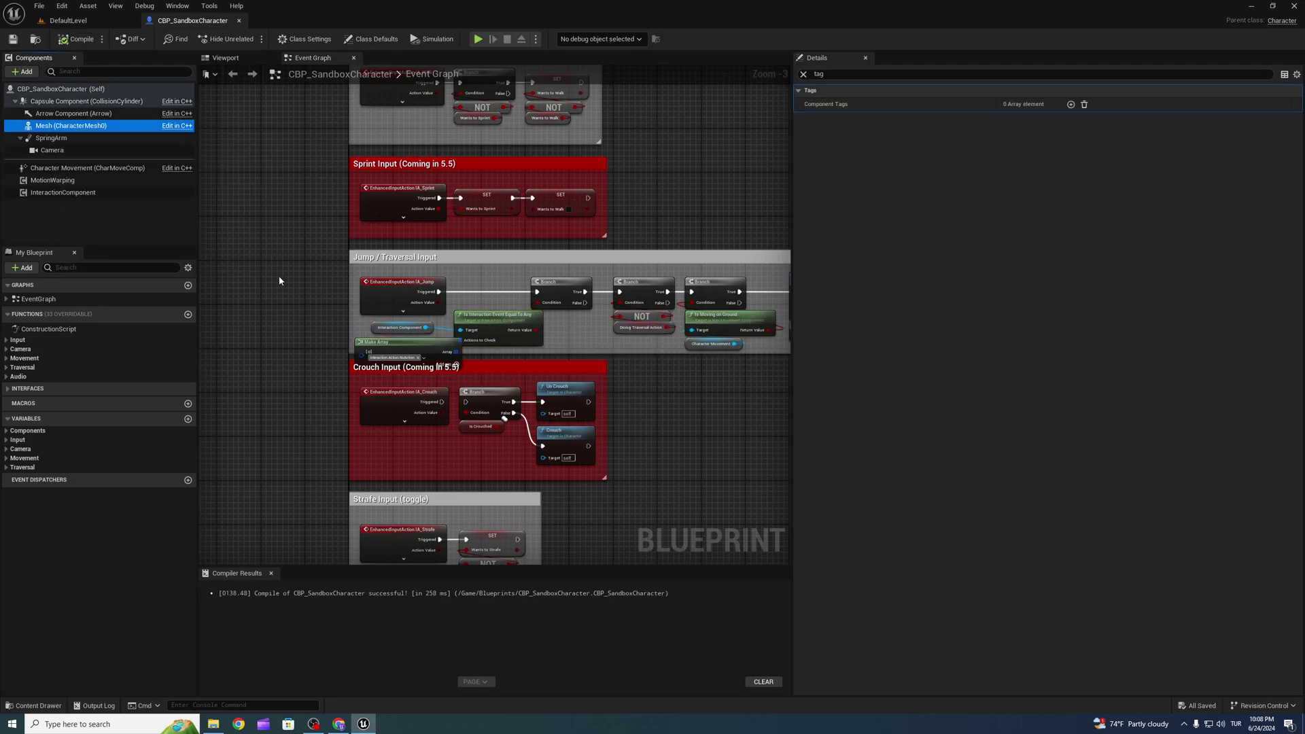
pyautogui.moveTo(704, 161); pyautogui.dragTo(596, 153, button='right')
pyautogui.click(1081, 283)
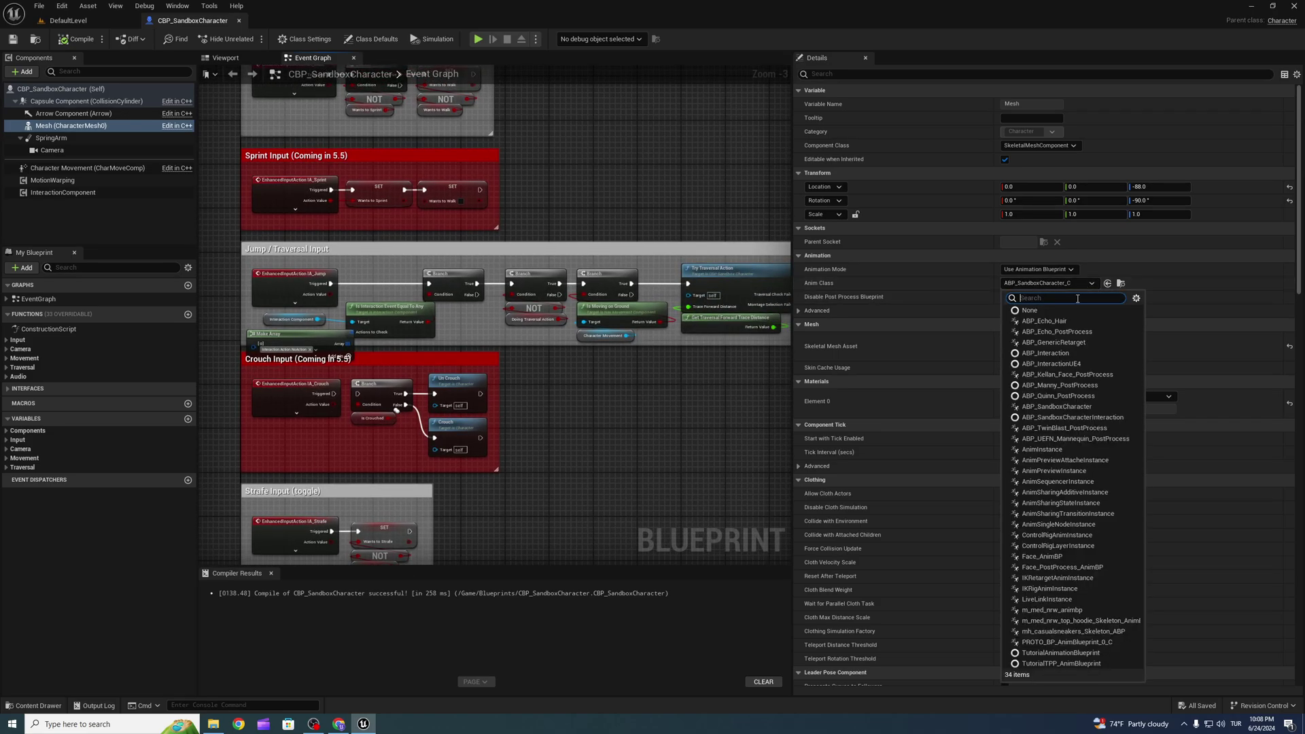
pyautogui.click(1069, 417)
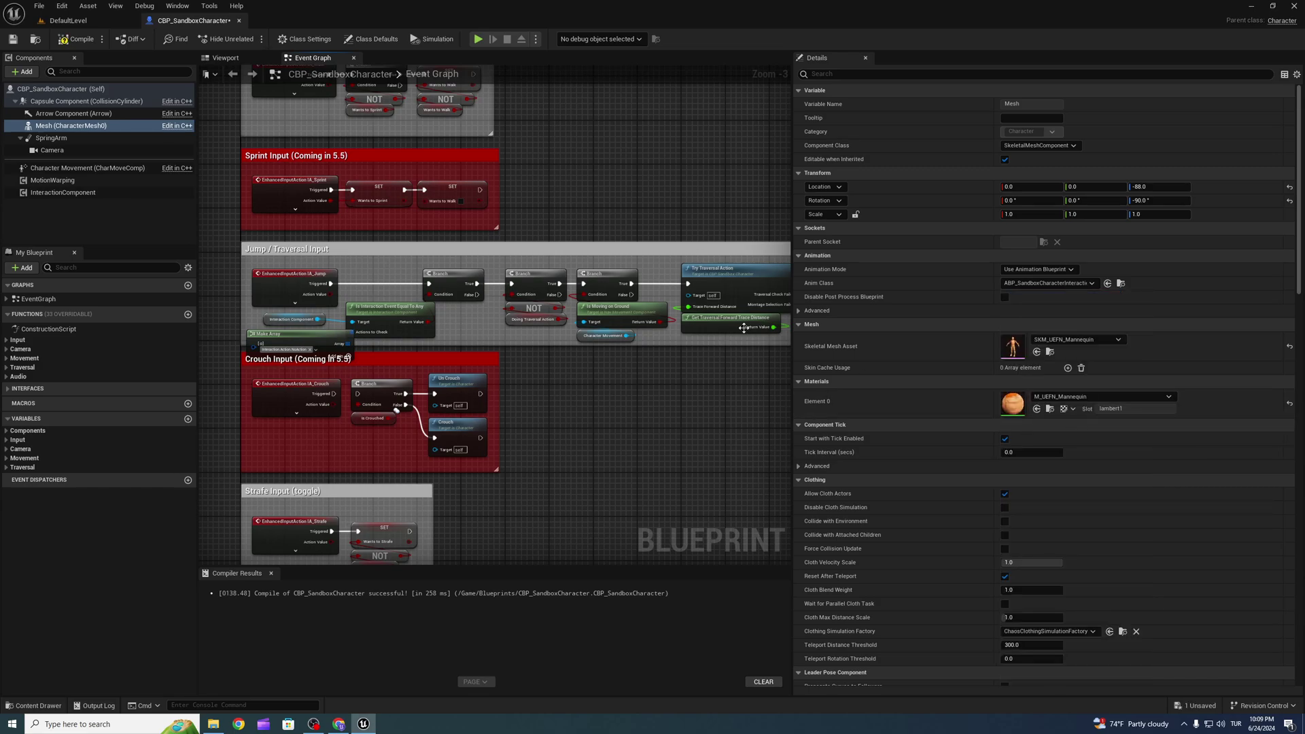
pyautogui.click(13, 41)
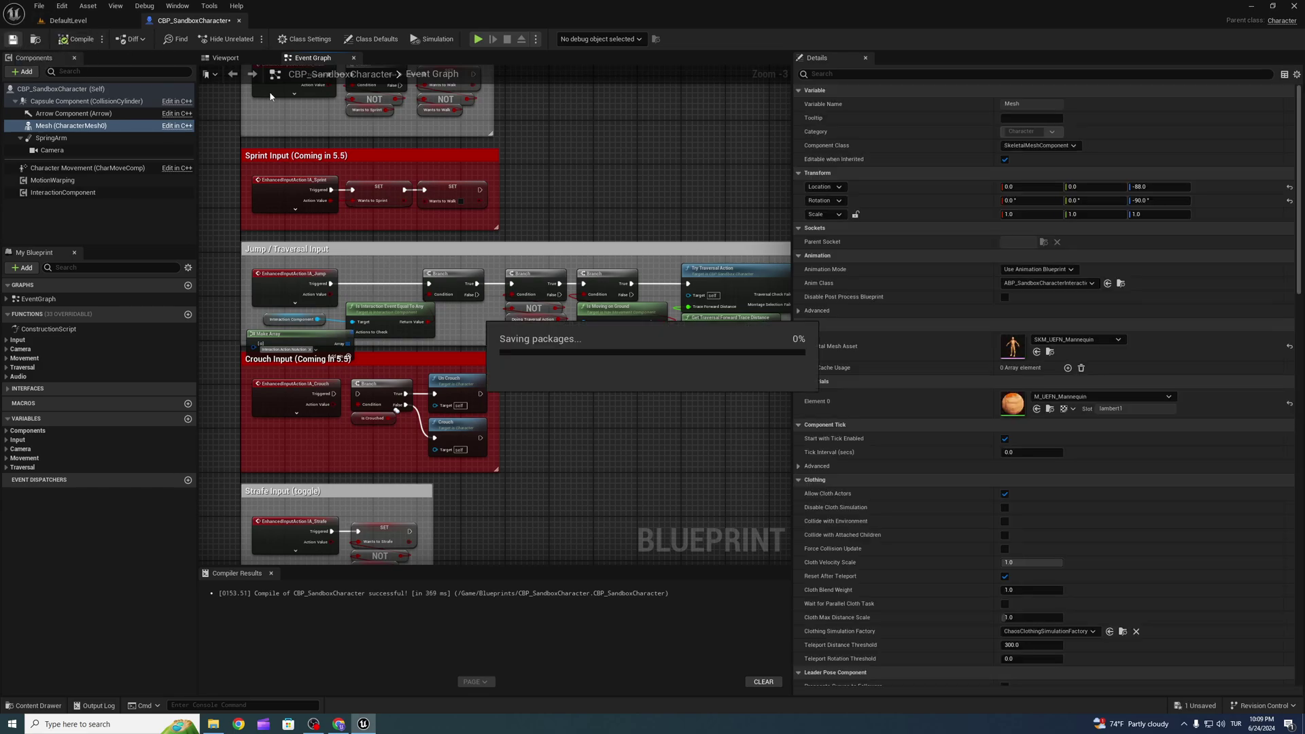
# - Open the ABP_SandboxCharacterInteraction animation blueprint and examine the final function calls in its Event Graph
pyautogui.click(1121, 283)
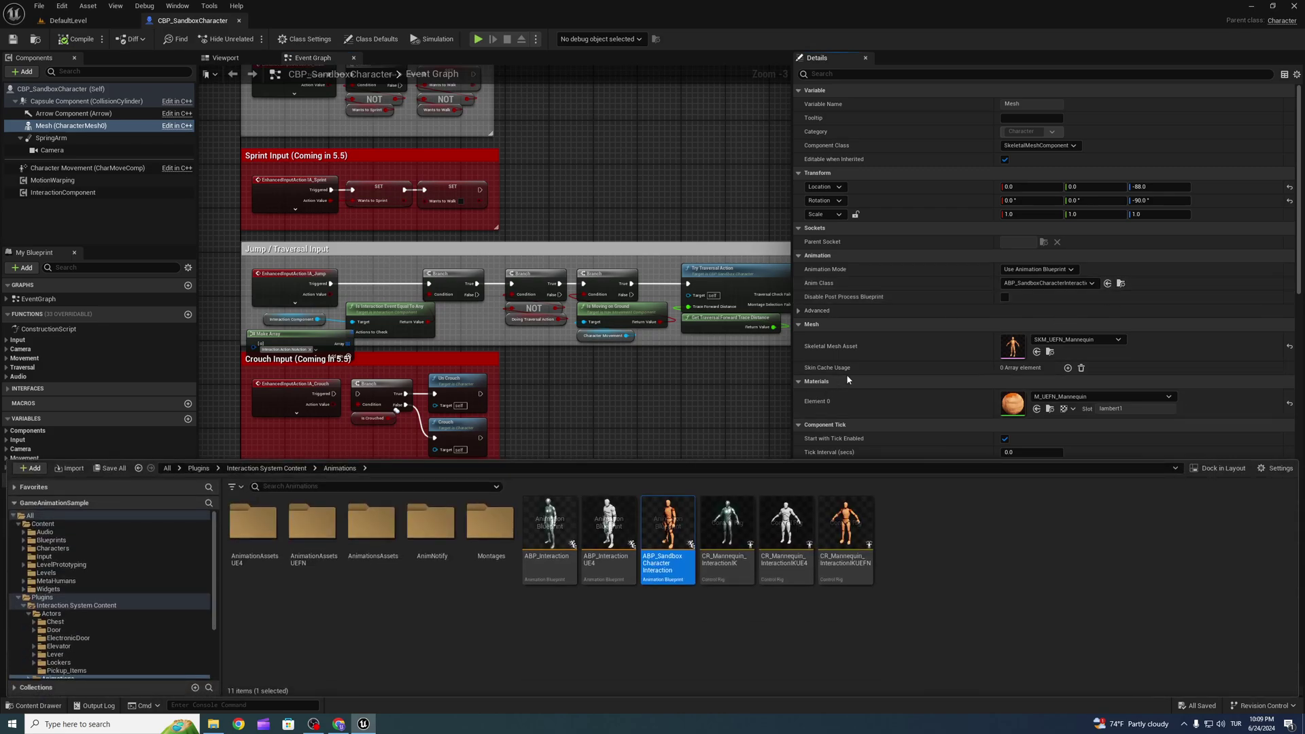
pyautogui.doubleClick(667, 526)
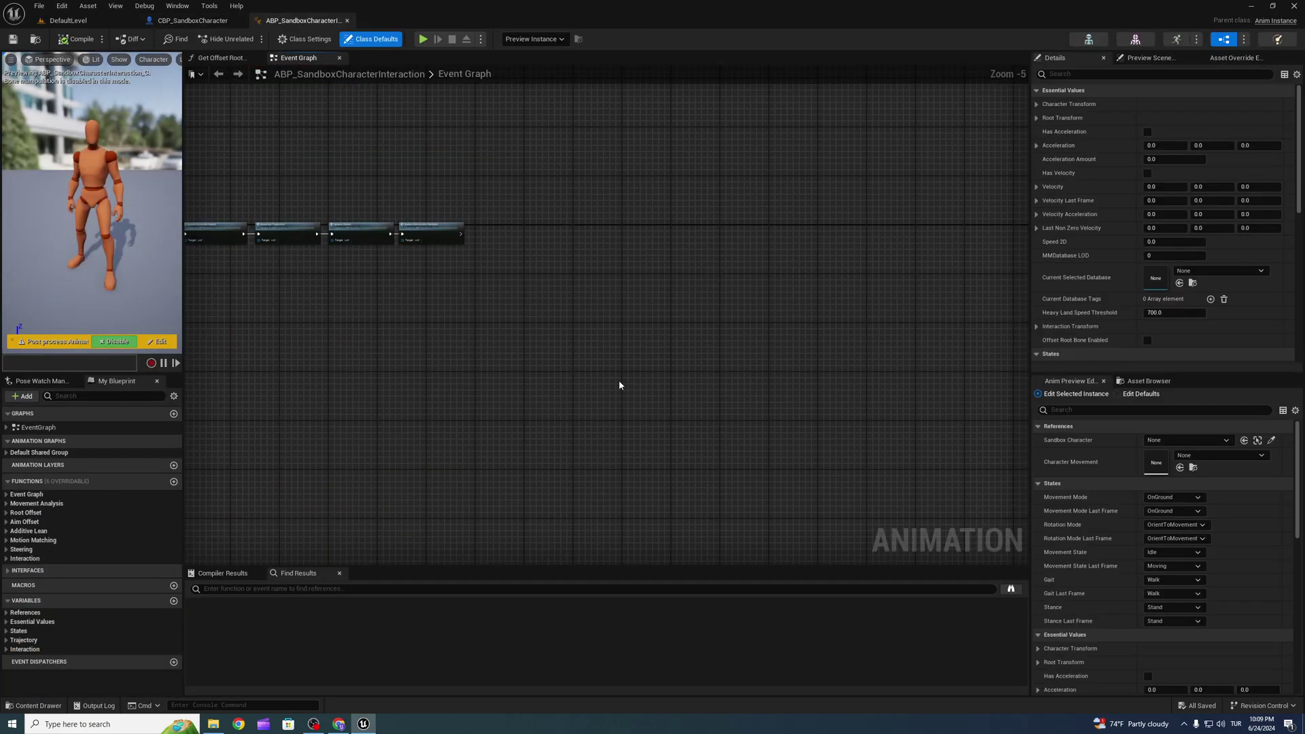
pyautogui.scroll(-3, 618, 380)
pyautogui.moveTo(481, 361); pyautogui.dragTo(609, 378, button='right')
pyautogui.scroll(4, 476, 280)
pyautogui.moveTo(639, 261); pyautogui.dragTo(477, 214, button='right')
pyautogui.scroll(4, 729, 290)
pyautogui.moveTo(729, 290); pyautogui.dragTo(719, 231, button='right')
pyautogui.scroll(-3, 562, 231)
pyautogui.moveTo(562, 230); pyautogui.dragTo(474, 235, button='right')
pyautogui.scroll(3, 696, 332)
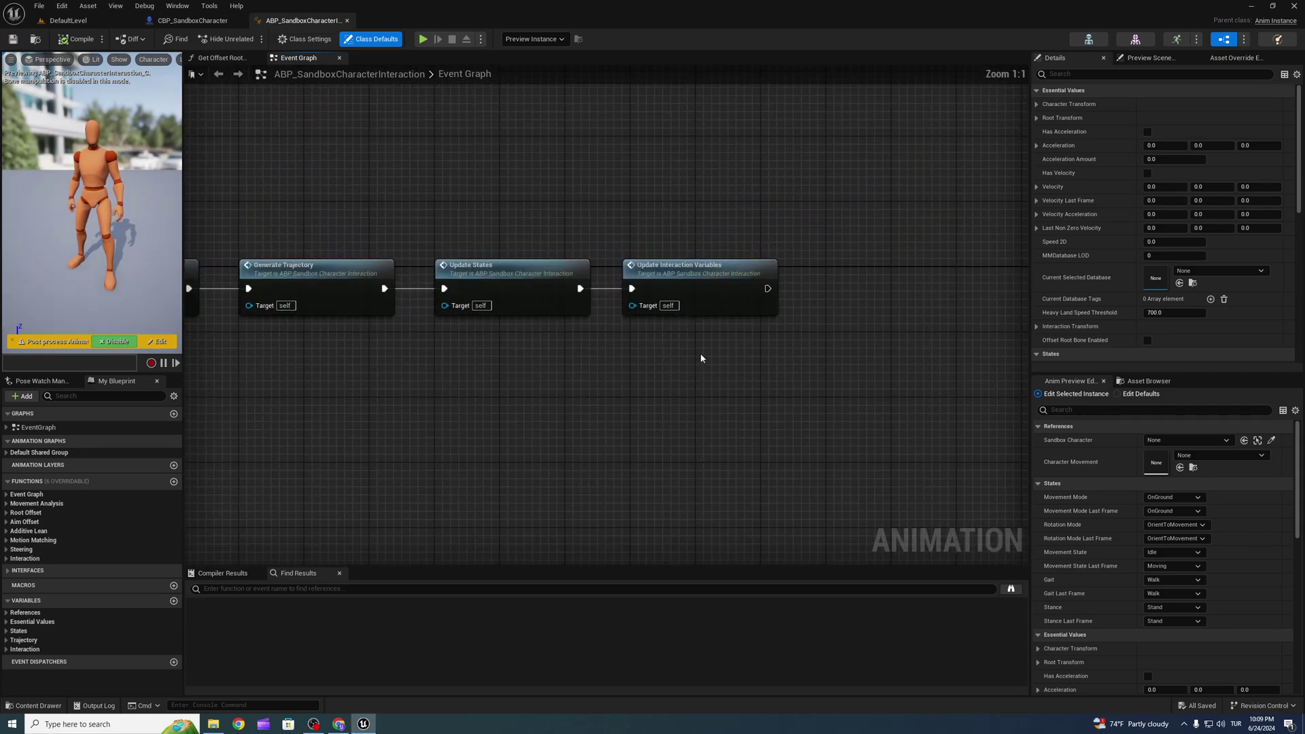
# - Inspect the contents of the Update Interaction Variables function and return to the Event Graph
pyautogui.doubleClick(702, 280)
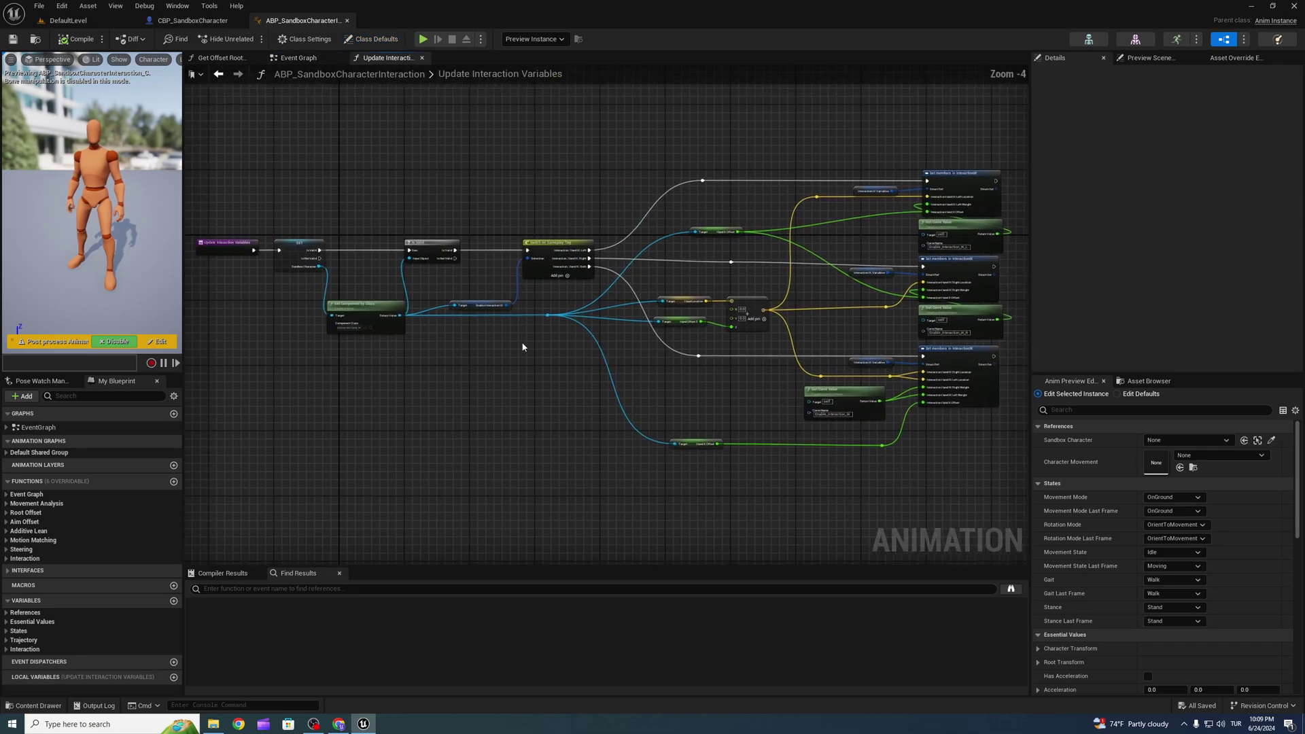
pyautogui.scroll(-6, 394, 347)
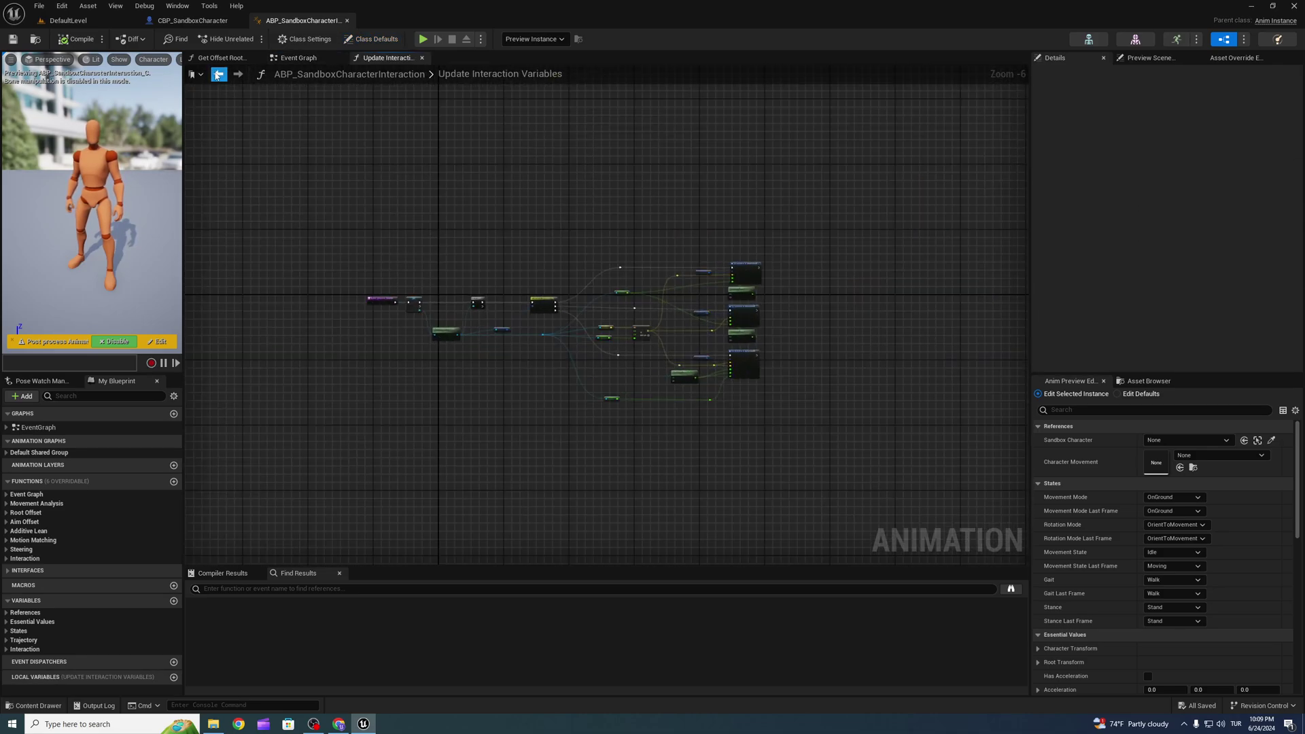
pyautogui.click(218, 74)
# - Inspect the Interaction IK Variables variable and its default values in the Interaction category
pyautogui.click(3, 648)
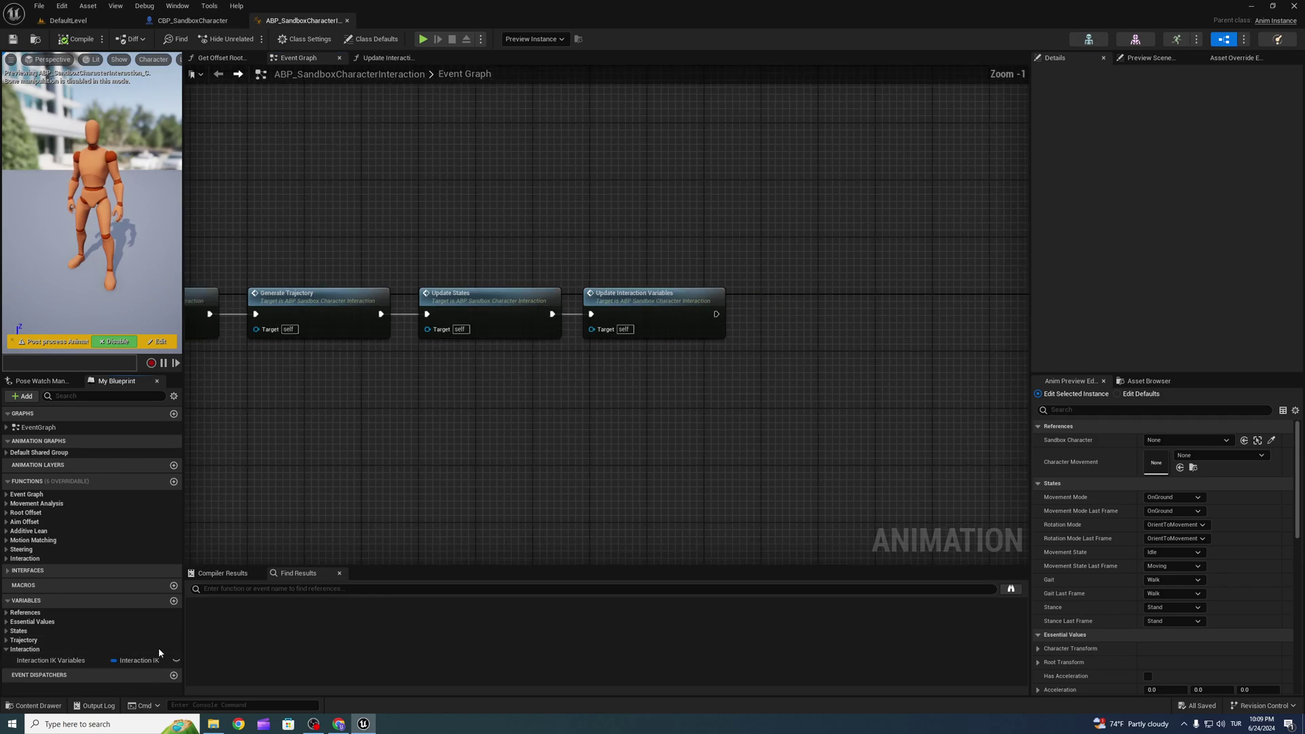
pyautogui.click(60, 662)
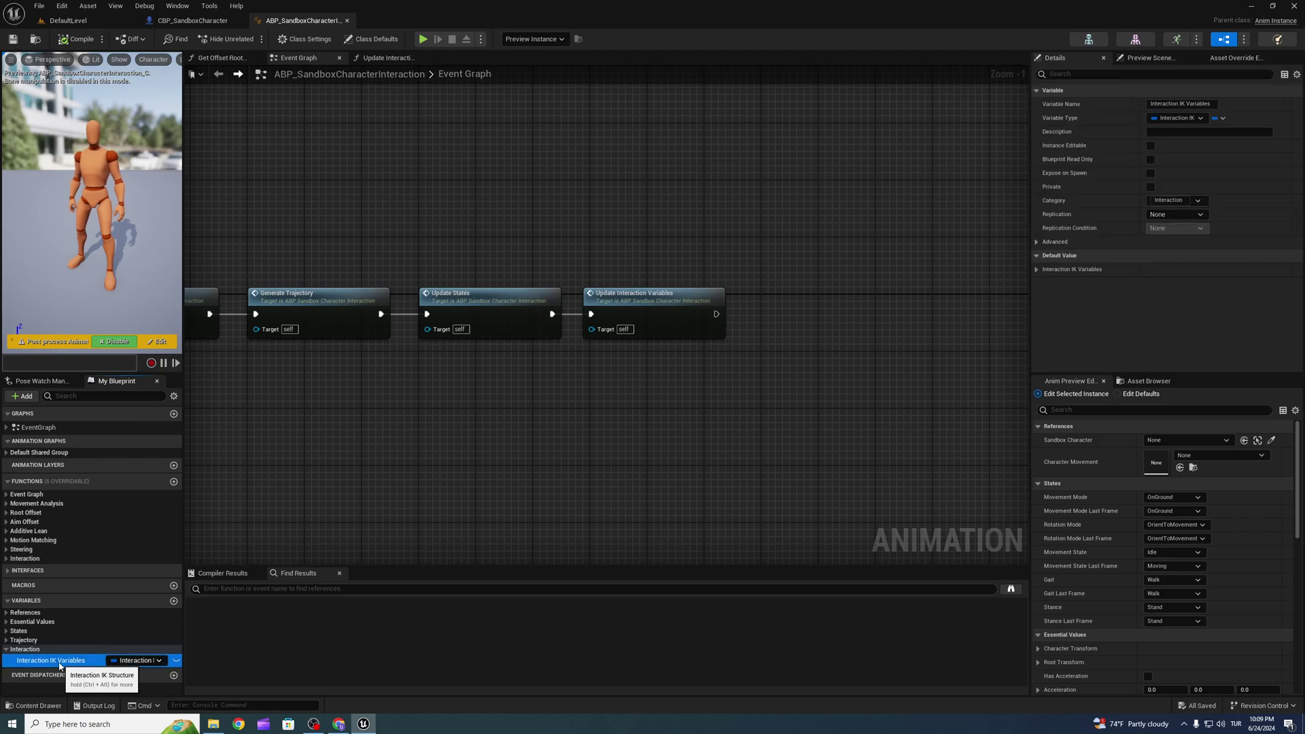
pyautogui.click(1037, 269)
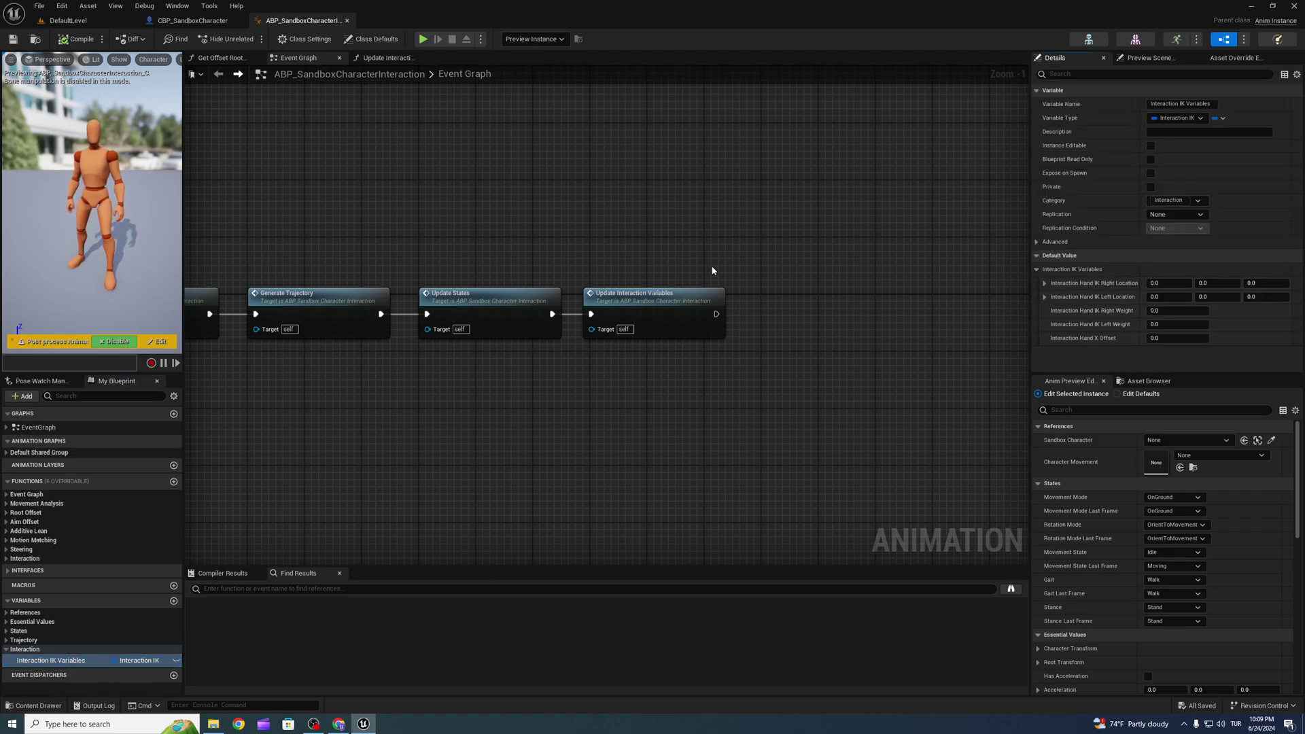
# - Open the AnimGraph and examine the Control Rig node and its interaction hand IK inputs ahead of Output Pose
pyautogui.click(5, 454)
pyautogui.doubleClick(54, 465)
pyautogui.moveTo(744, 232); pyautogui.dragTo(468, 210, button='right')
pyautogui.scroll(5, 672, 421)
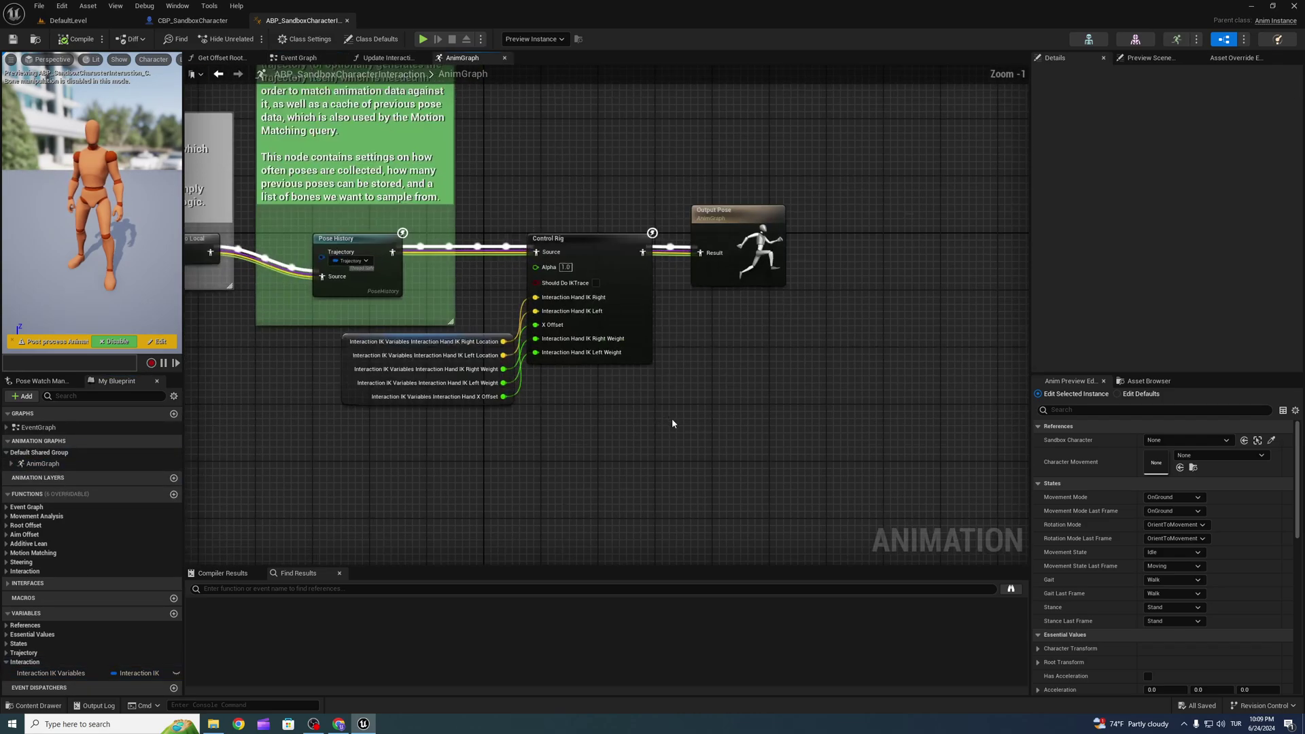
pyautogui.moveTo(672, 423); pyautogui.dragTo(729, 489, button='right')
pyautogui.scroll(1, 491, 503)
pyautogui.moveTo(544, 321); pyautogui.dragTo(561, 264, button='right')
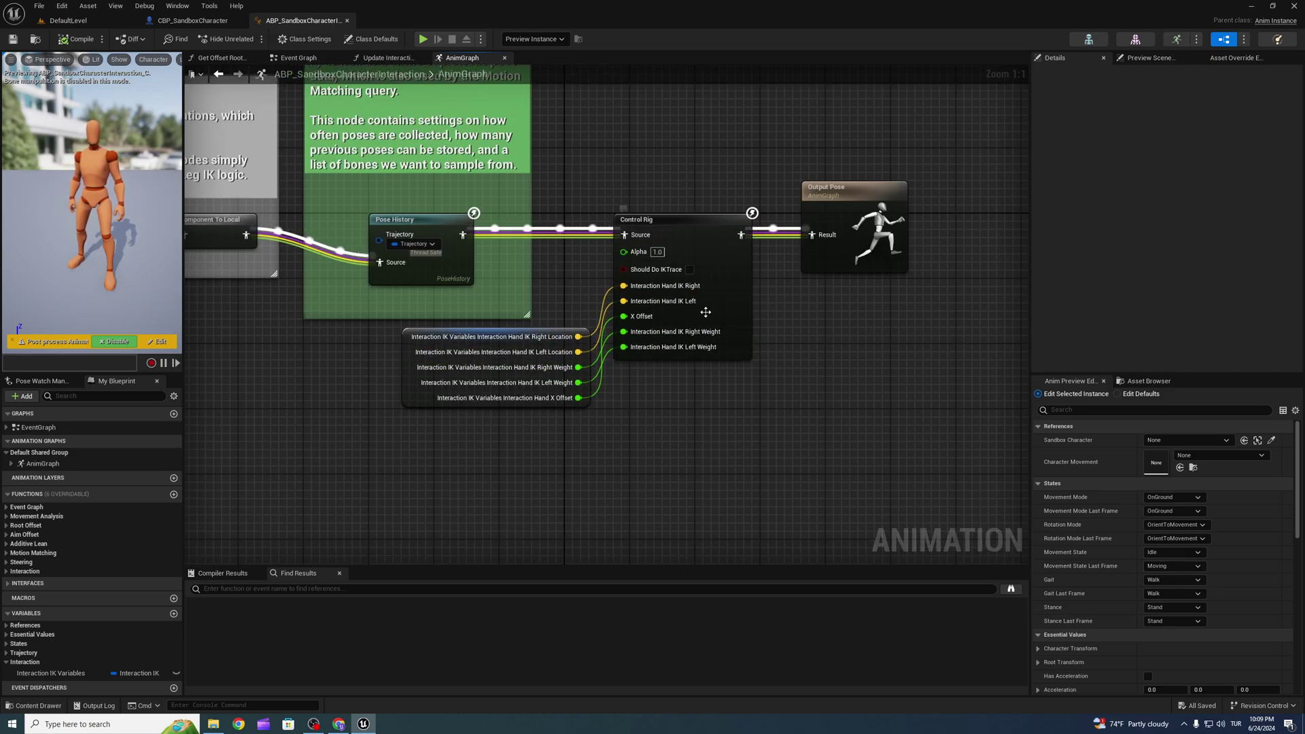
pyautogui.moveTo(791, 422); pyautogui.dragTo(832, 425, button='right')
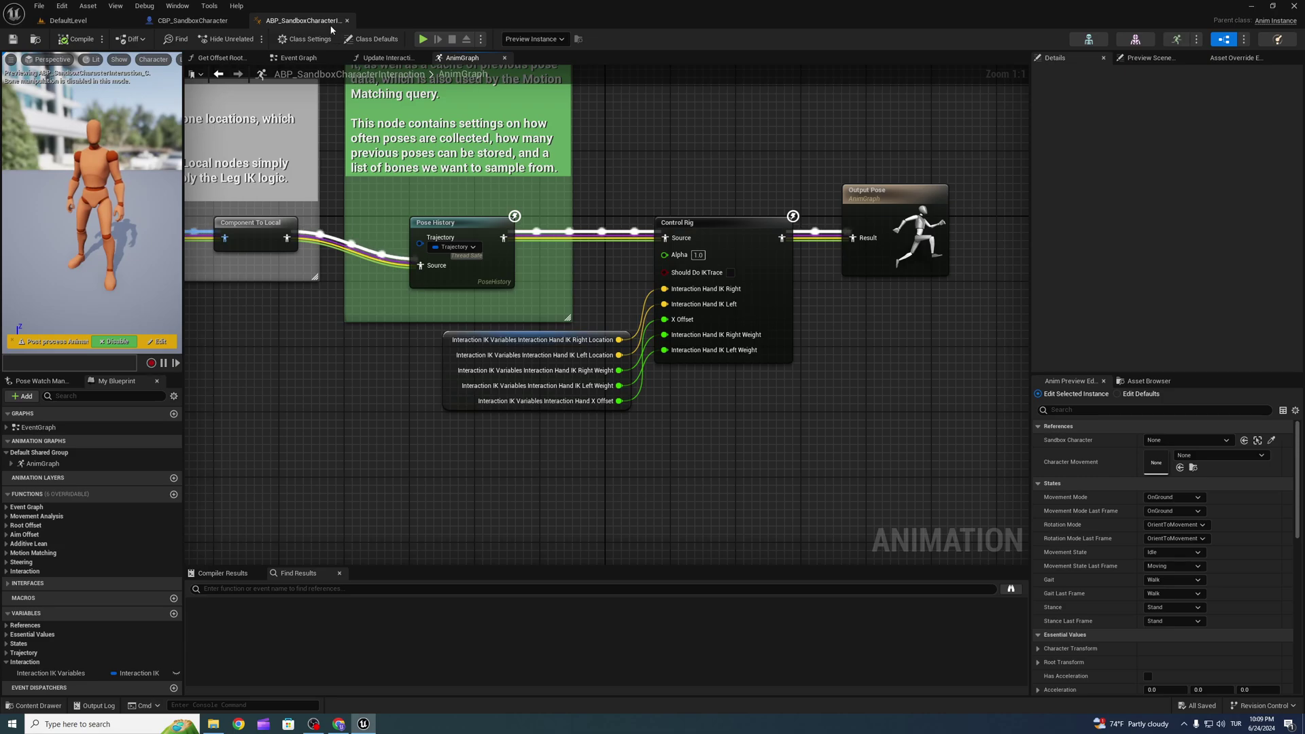
# - Close the animation blueprint, save CBP_SandboxCharacter and return to DefaultLevel
pyautogui.click(347, 21)
pyautogui.click(68, 21)
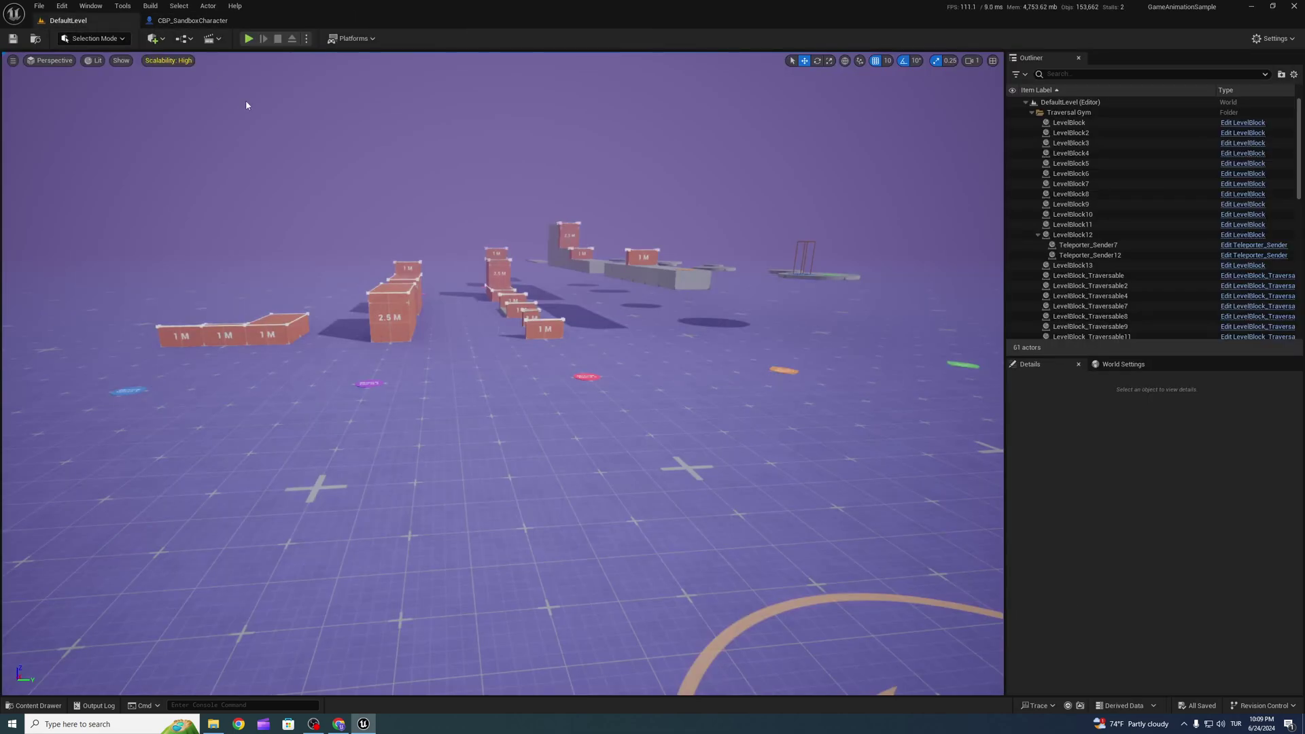
pyautogui.click(194, 20)
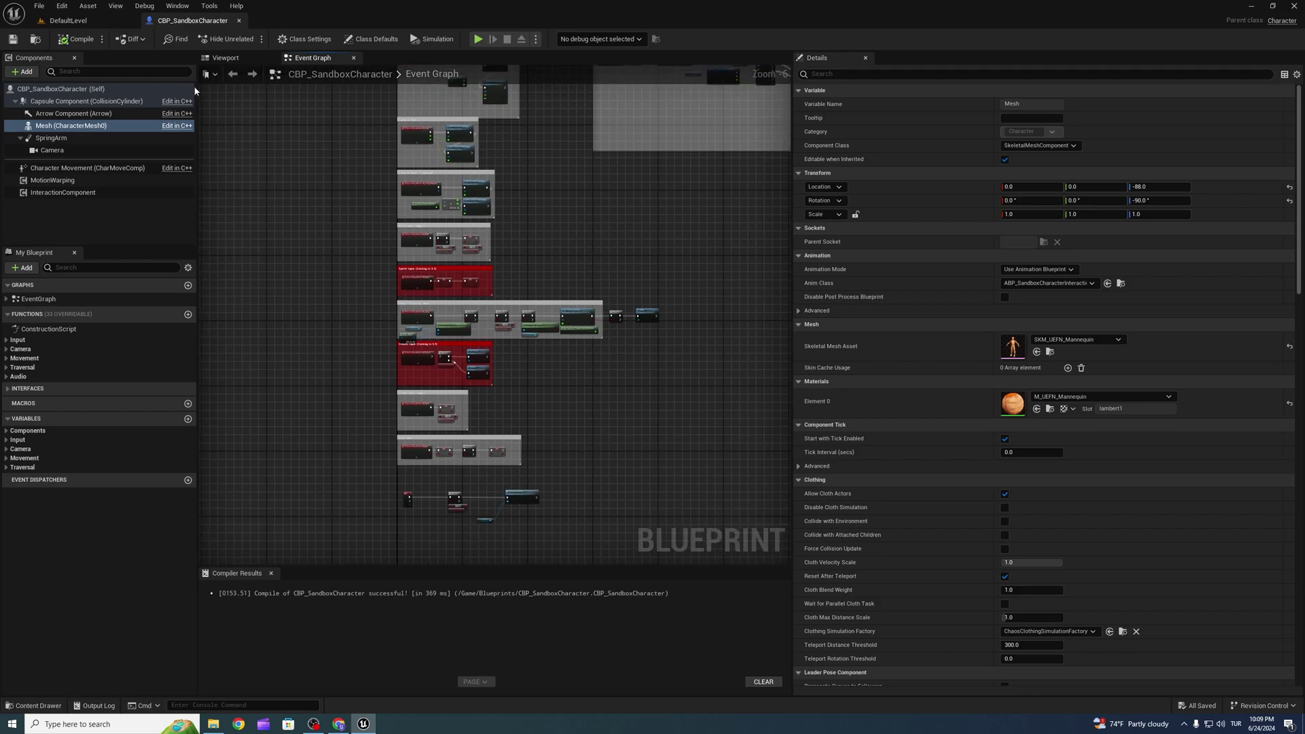
pyautogui.click(14, 44)
pyautogui.click(76, 22)
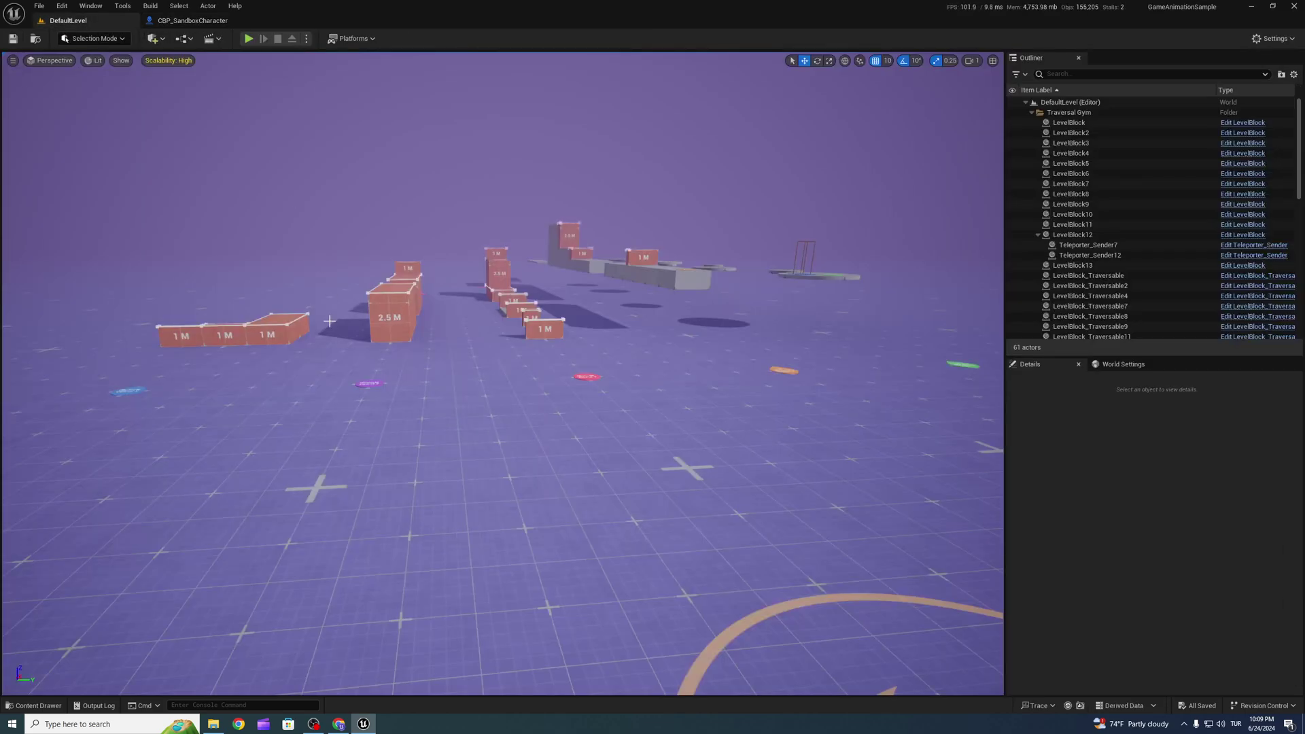
# - Place a SmallBox from the plugin's Actors/Pickup_Items folder on the floor in front of the 1 M blocks
pyautogui.moveTo(373, 434); pyautogui.dragTo(275, 404, button='right')
pyautogui.press('w')
pyautogui.click(33, 706)
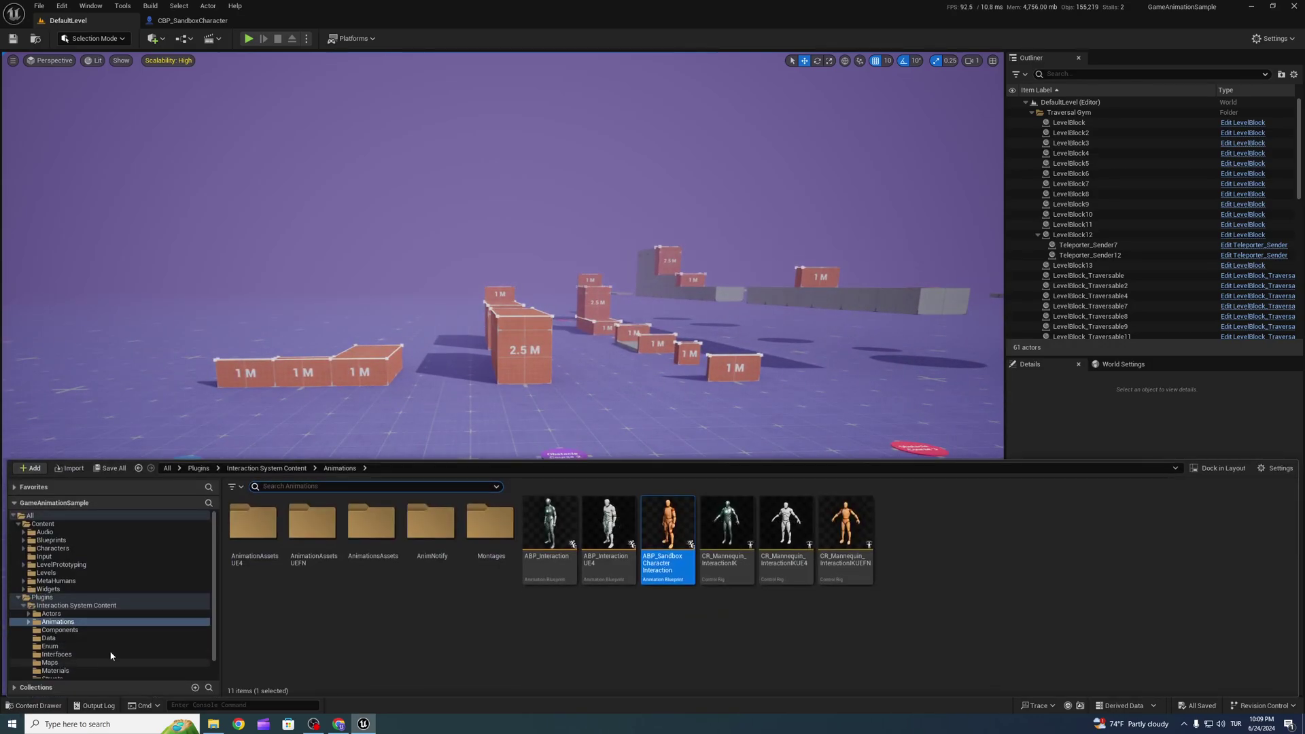
pyautogui.click(59, 615)
pyautogui.click(38, 705)
pyautogui.moveTo(38, 677); pyautogui.dragTo(6, 692, button='right')
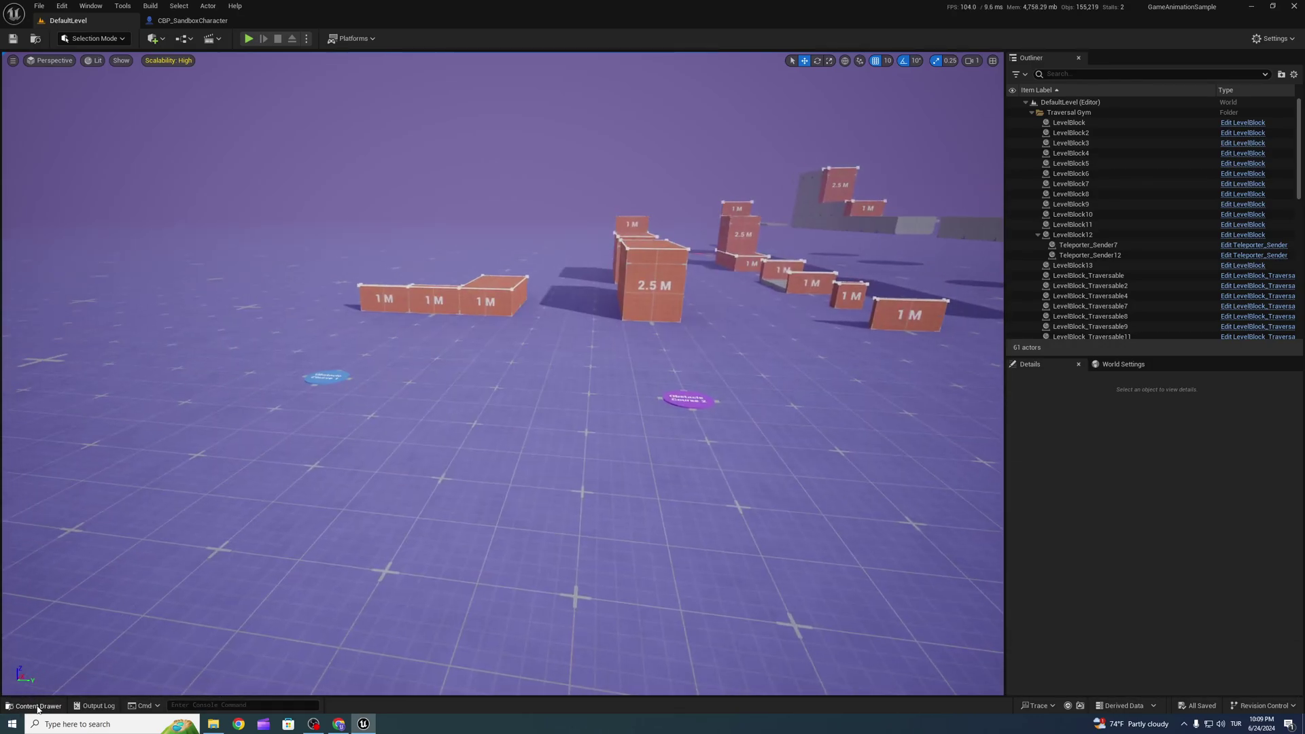
pyautogui.click(38, 706)
pyautogui.doubleClick(599, 537)
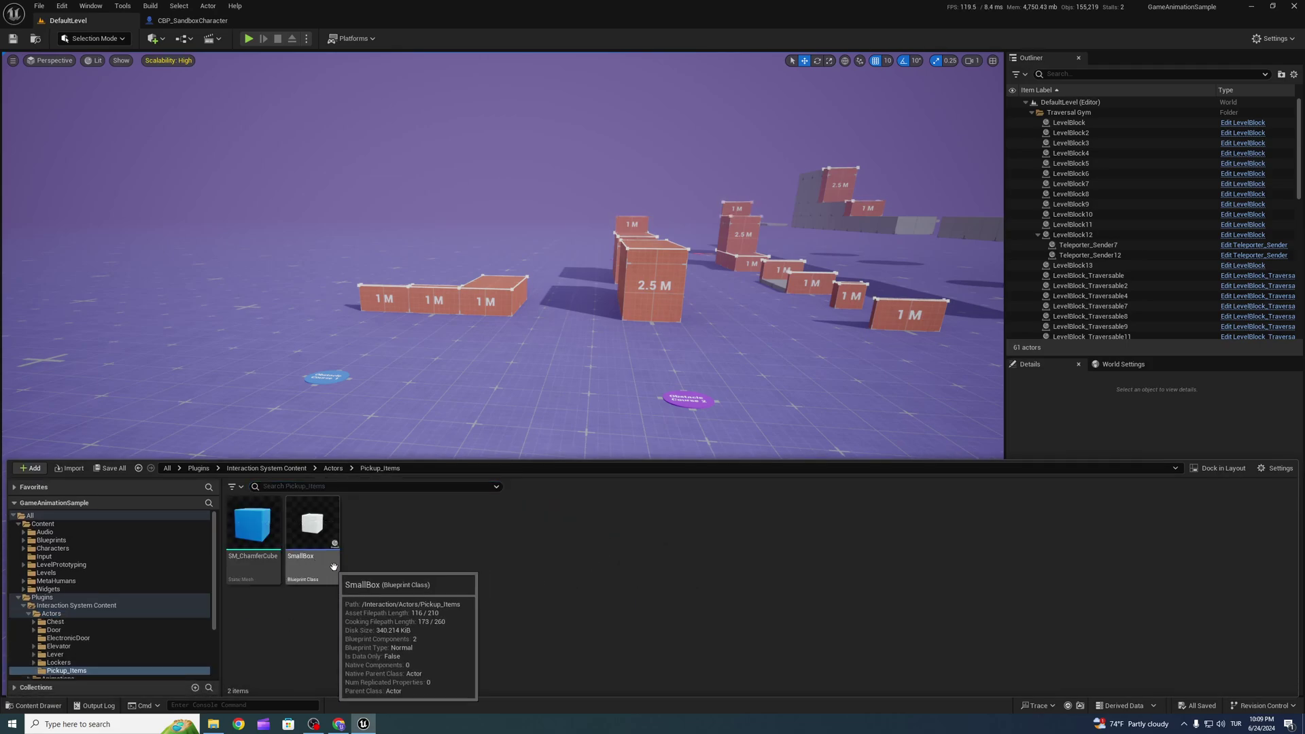
pyautogui.moveTo(333, 566); pyautogui.dragTo(438, 349)
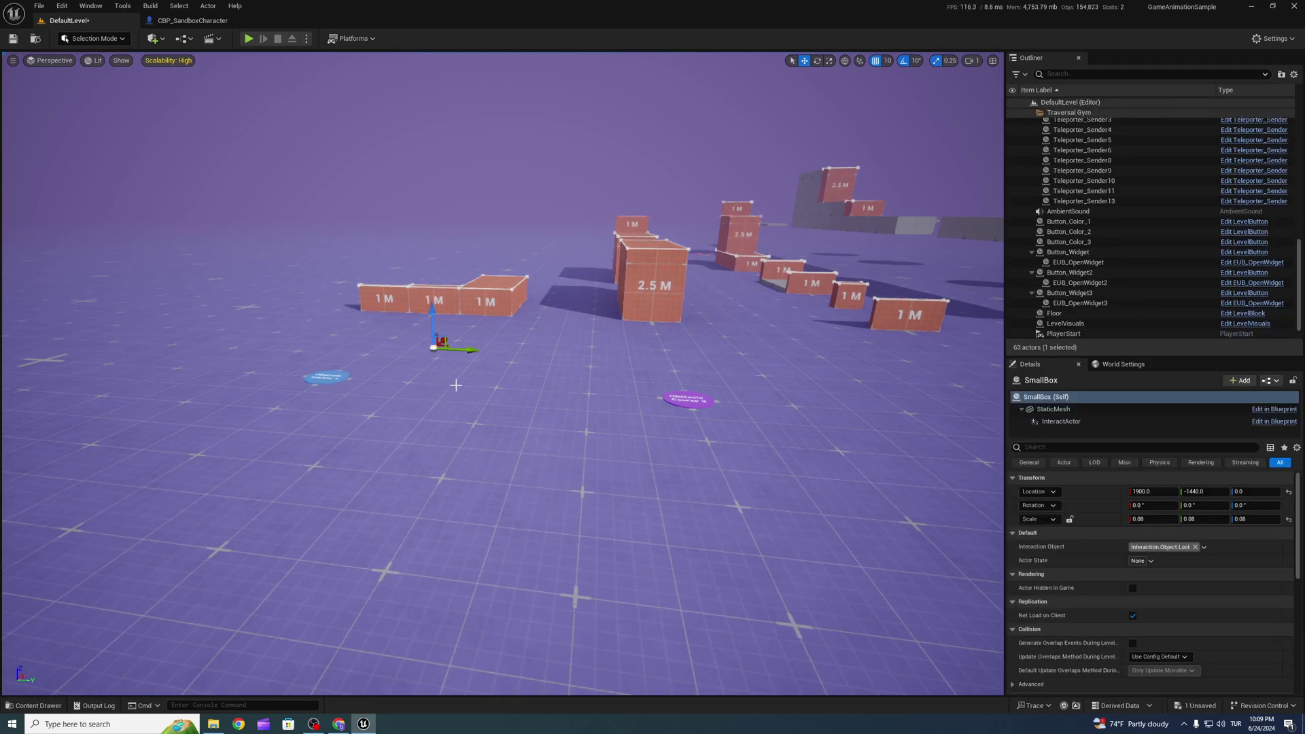
# - Raise the placed SmallBox to a Z location of 10.0
pyautogui.press('w')
pyautogui.moveTo(456, 384); pyautogui.dragTo(454, 512, button='right')
pyautogui.press('w')
pyautogui.press('s')
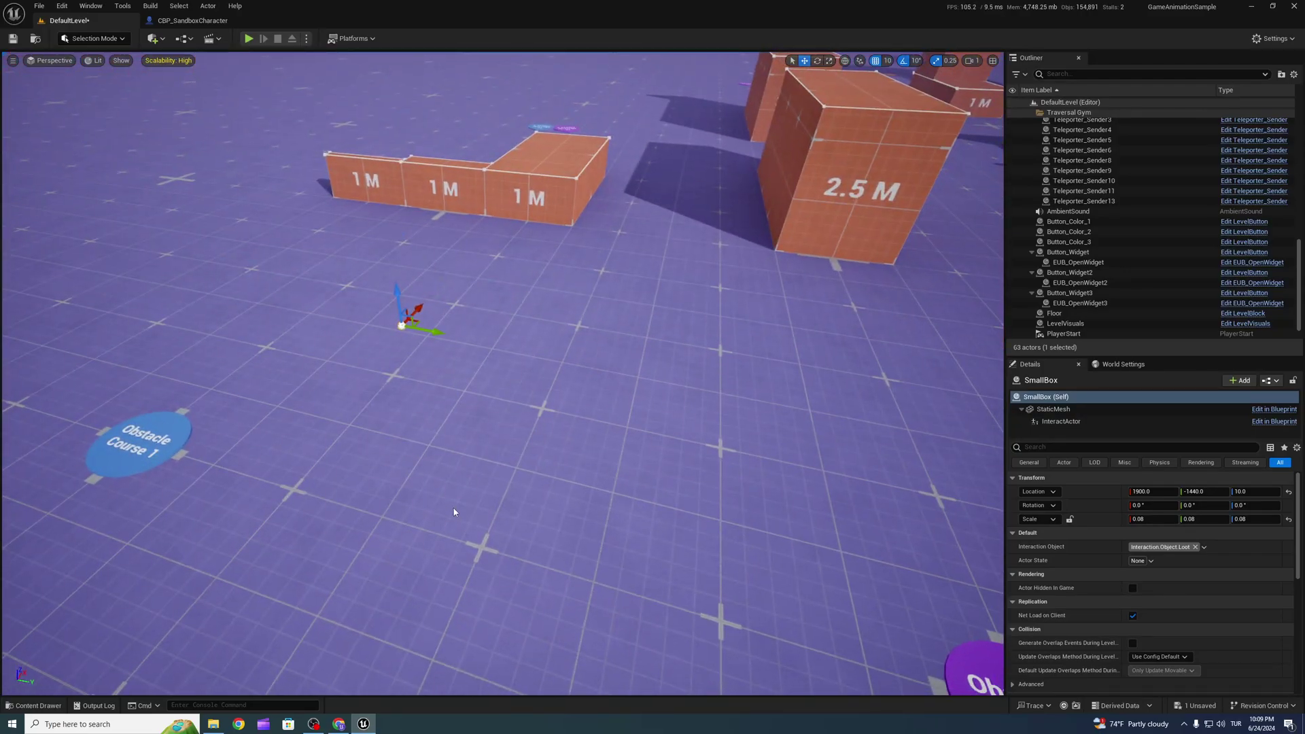
# - Start a game preview from the floor near the SmallBox, walk the character to it and trigger the pickup interaction
pyautogui.rightClick(454, 508)
pyautogui.click(484, 502)
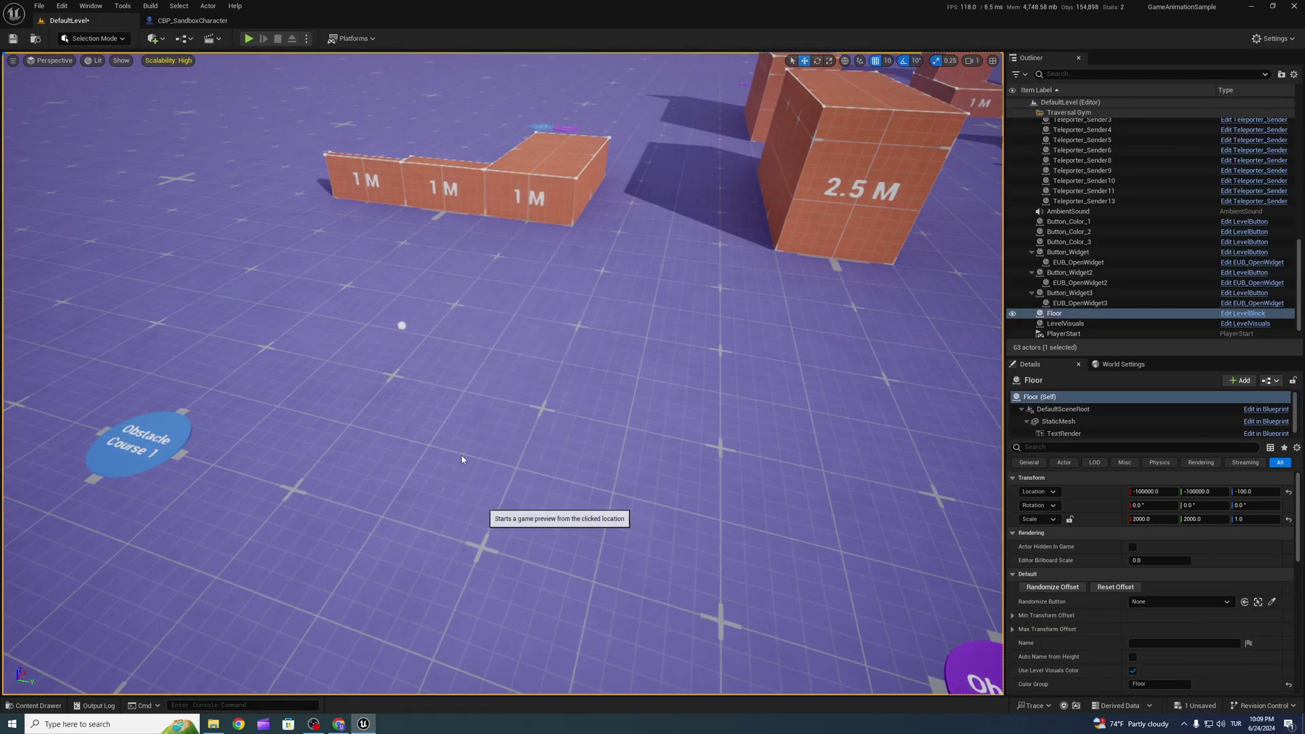
pyautogui.press('w')
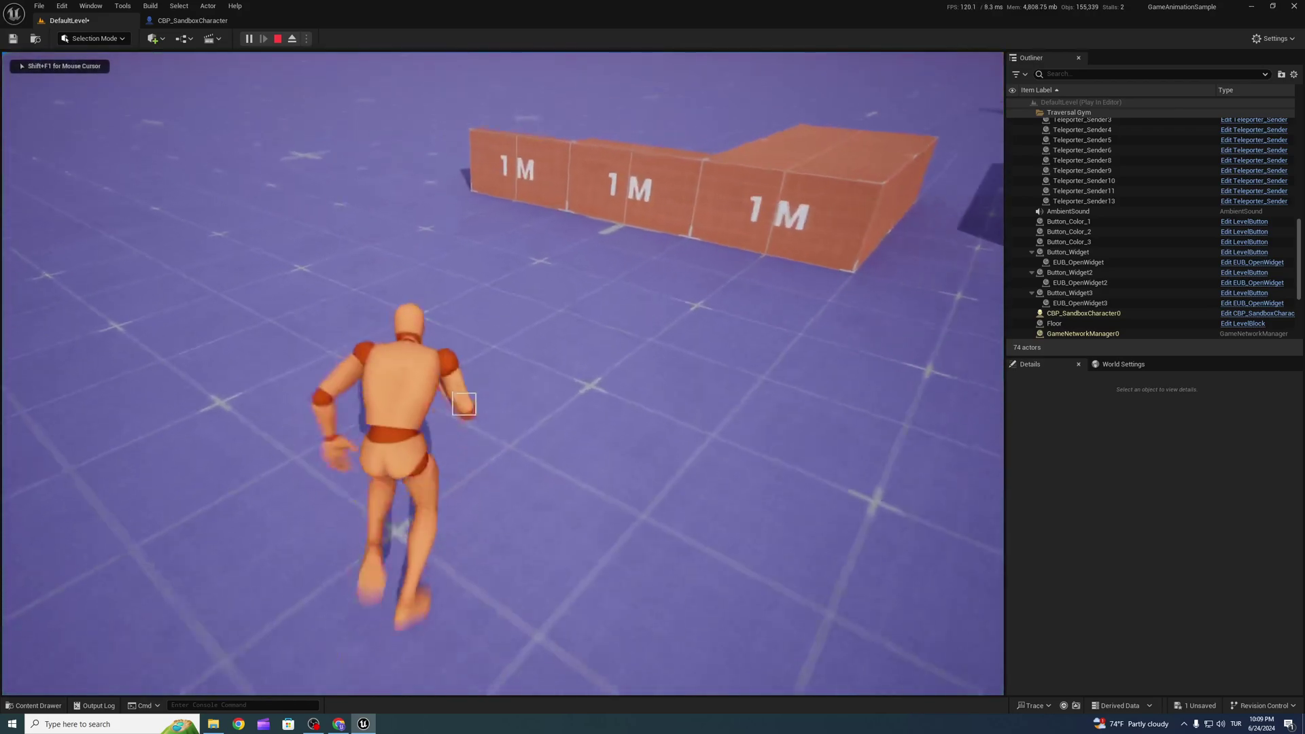
pyautogui.press('e')
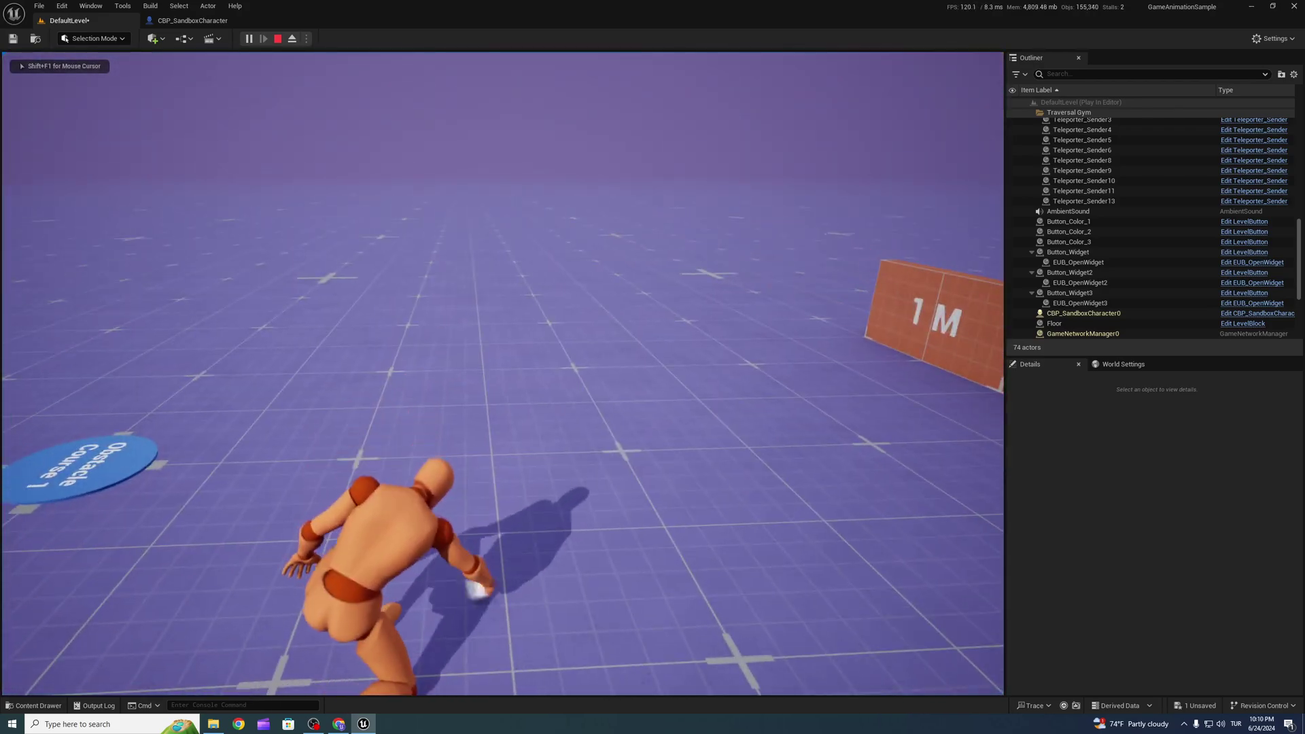
# - Run the character toward the 1 M blocks and stop the game preview
pyautogui.press('w')
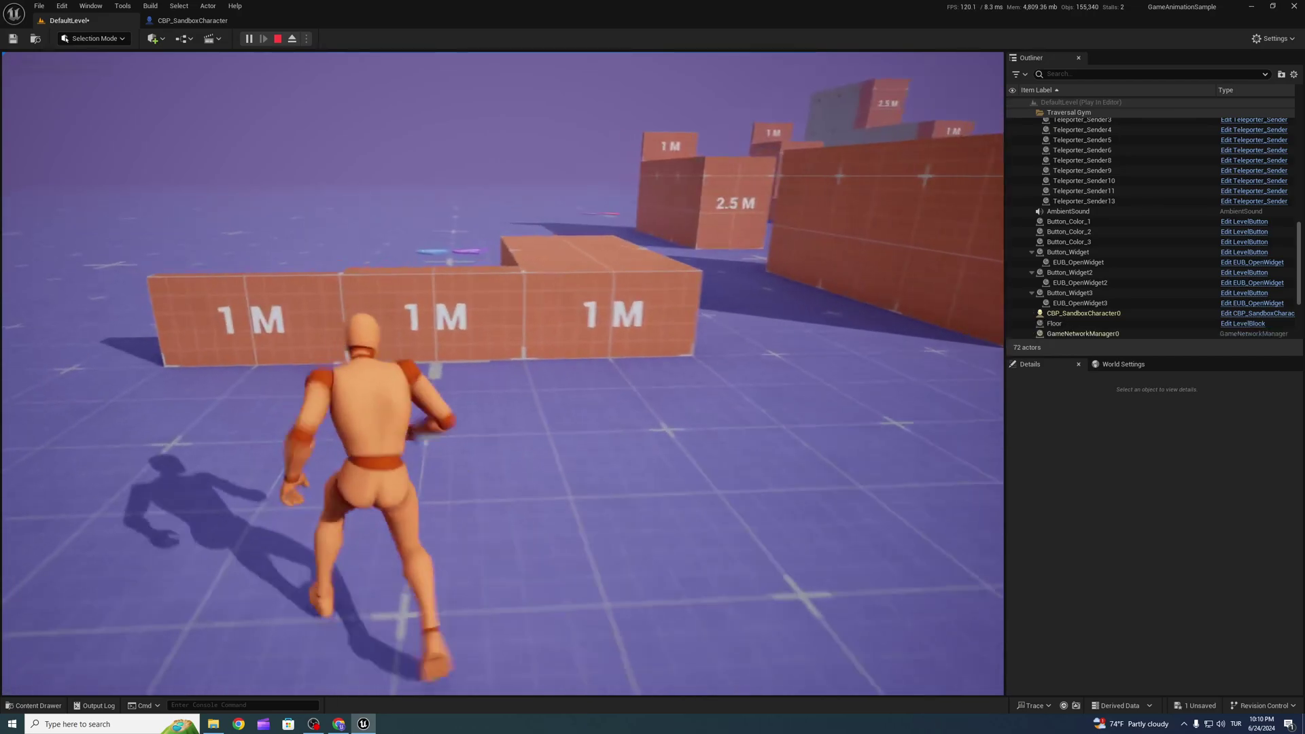
pyautogui.click(277, 38)
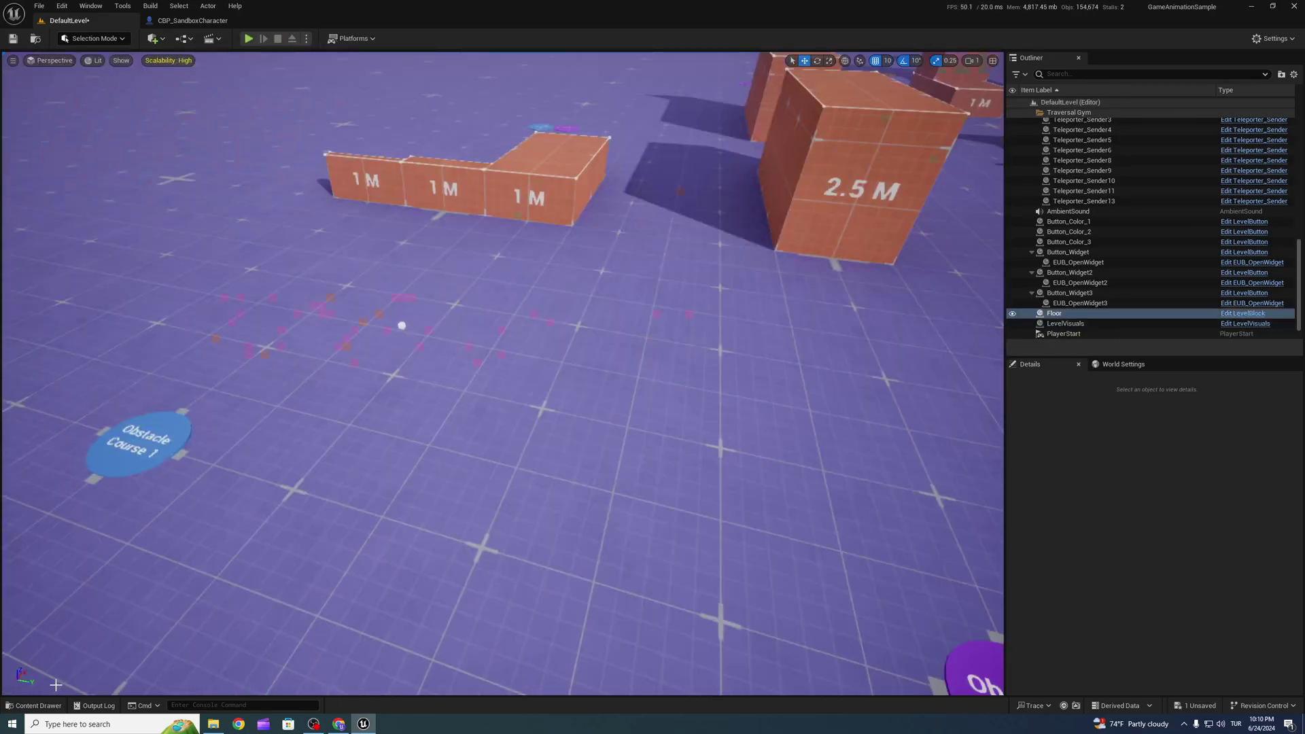
# - Place a Chest from the plugin's Actors/Chest folder on the open floor away from the 1 M blocks
pyautogui.click(34, 705)
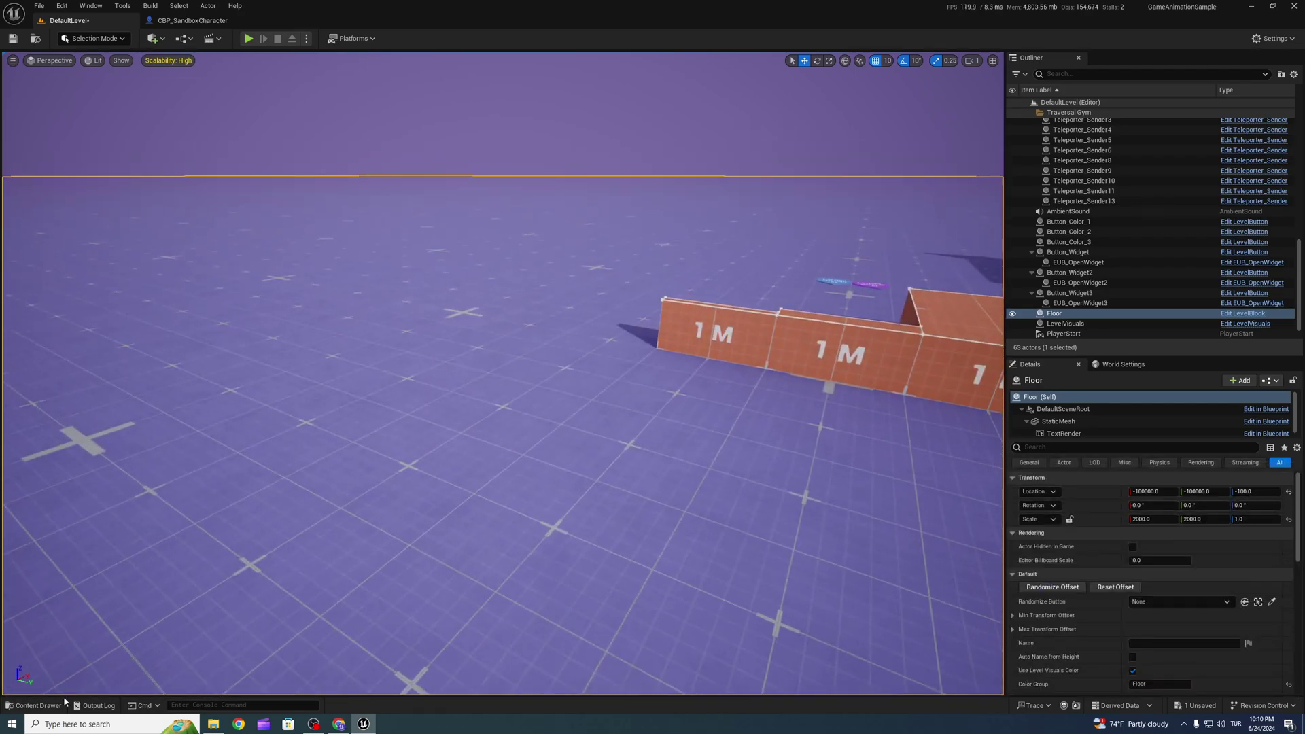
pyautogui.click(60, 704)
pyautogui.click(282, 469)
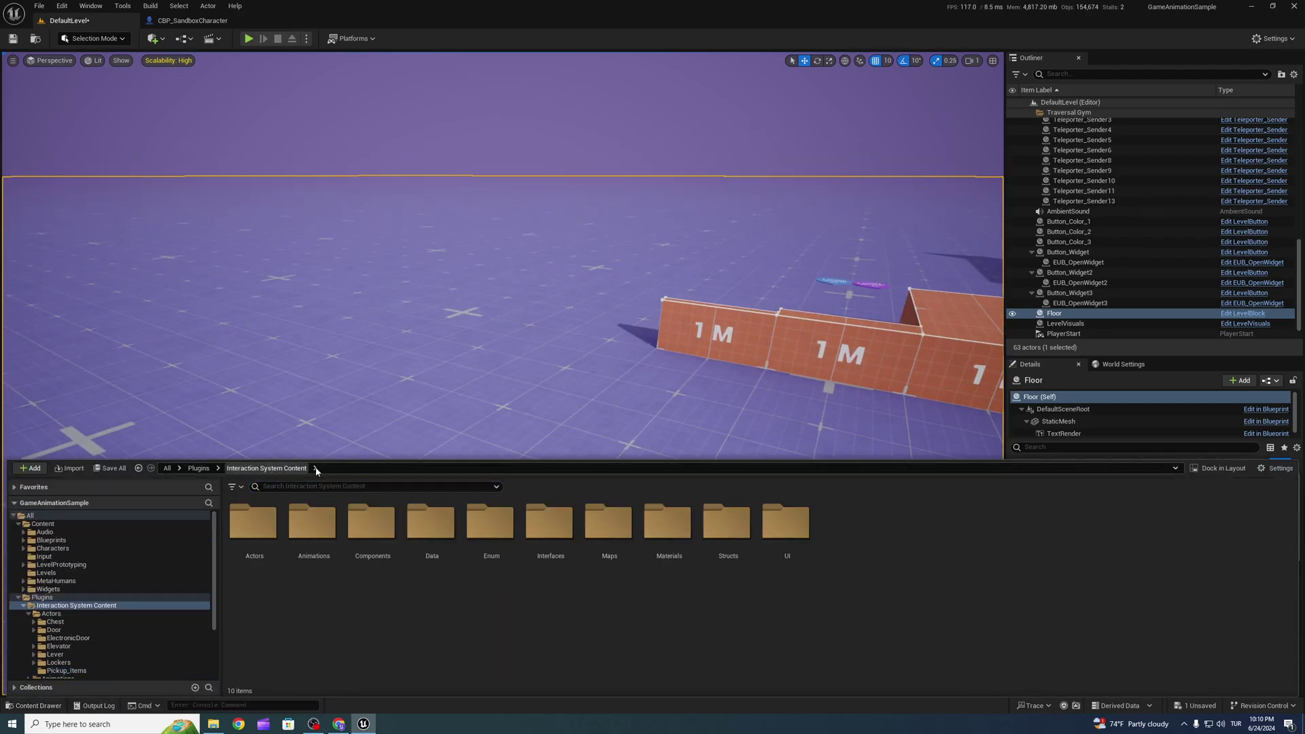
pyautogui.doubleClick(259, 525)
pyautogui.click(53, 705)
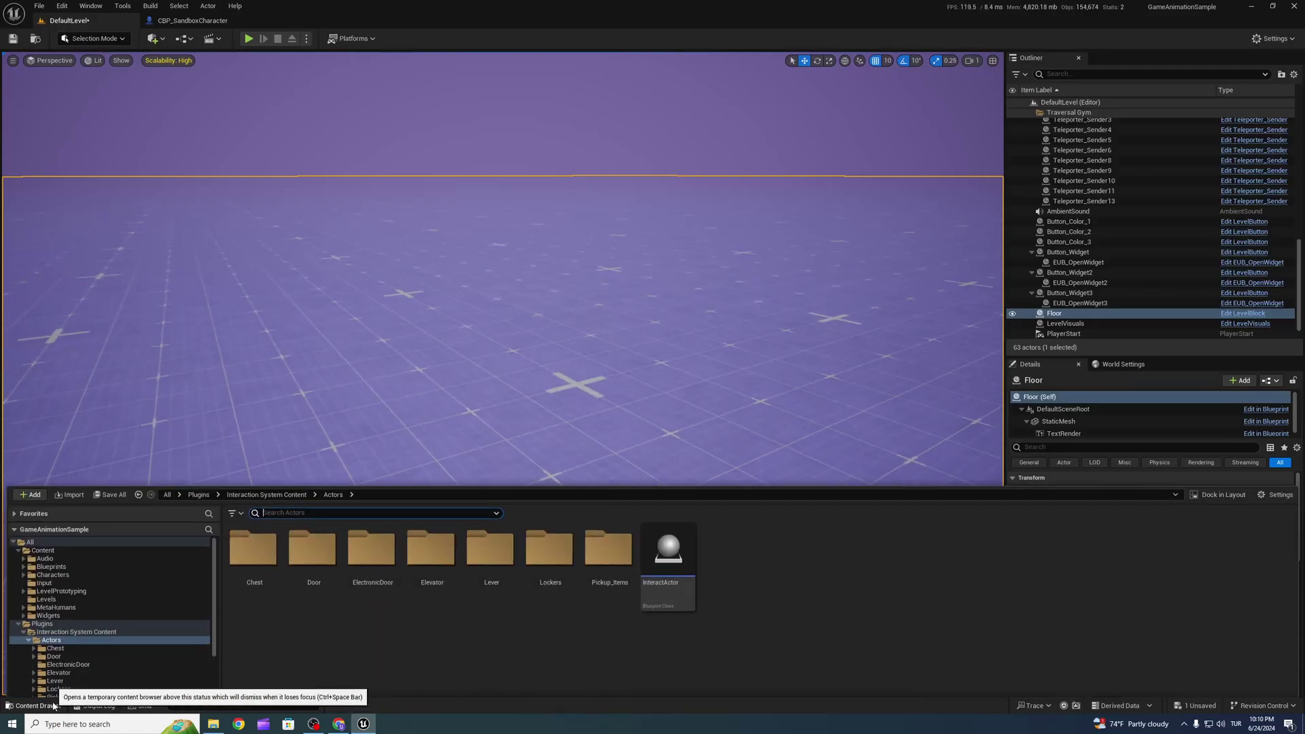
pyautogui.doubleClick(254, 522)
pyautogui.moveTo(397, 401); pyautogui.dragTo(409, 327)
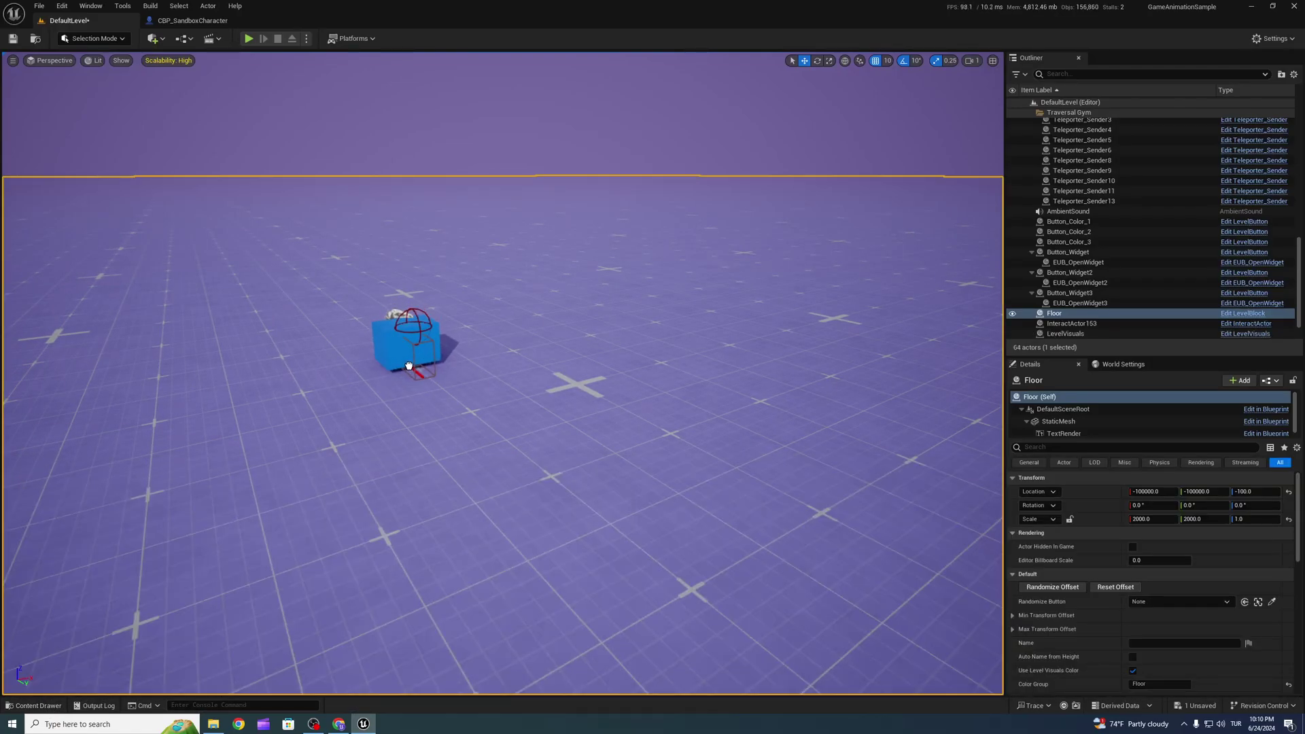
# - Place a Door from the plugin's Actors/Door folder on the floor beside the chest, at about X 1720, Y -2600
pyautogui.click(34, 705)
pyautogui.click(333, 467)
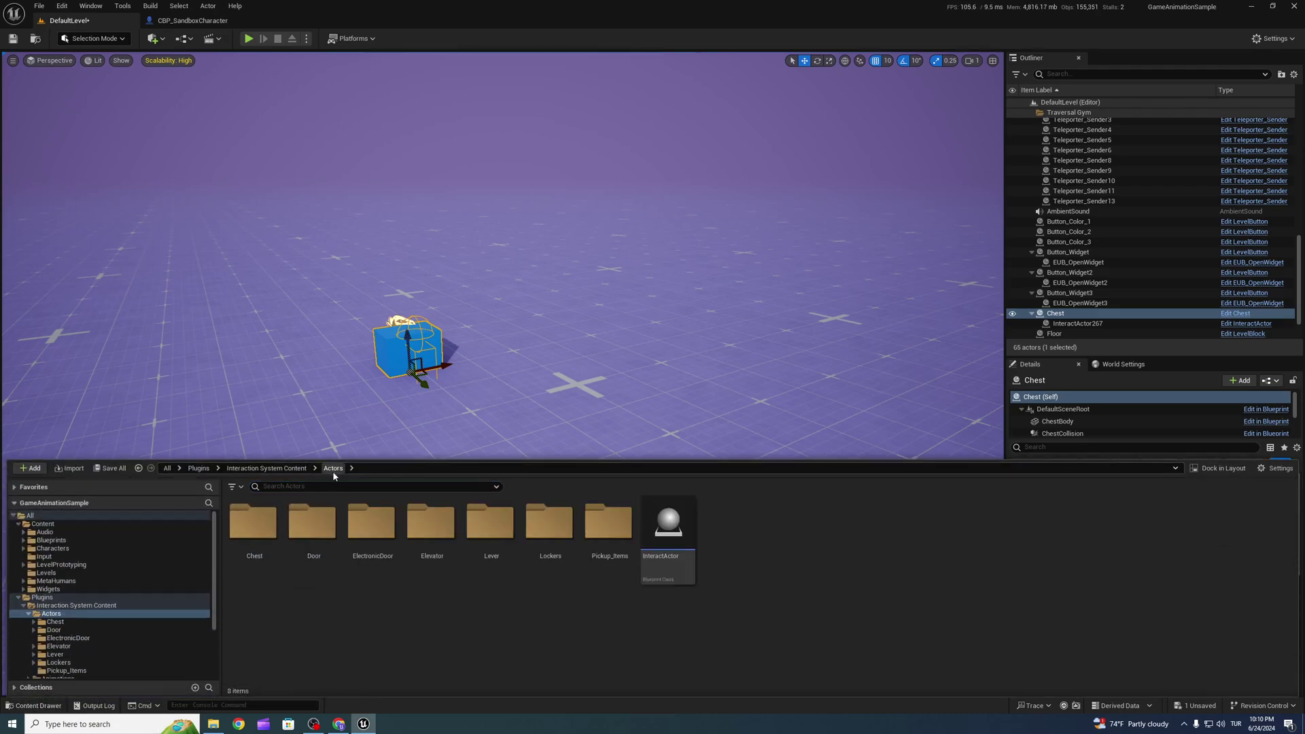
pyautogui.doubleClick(312, 524)
pyautogui.moveTo(312, 524); pyautogui.dragTo(564, 339)
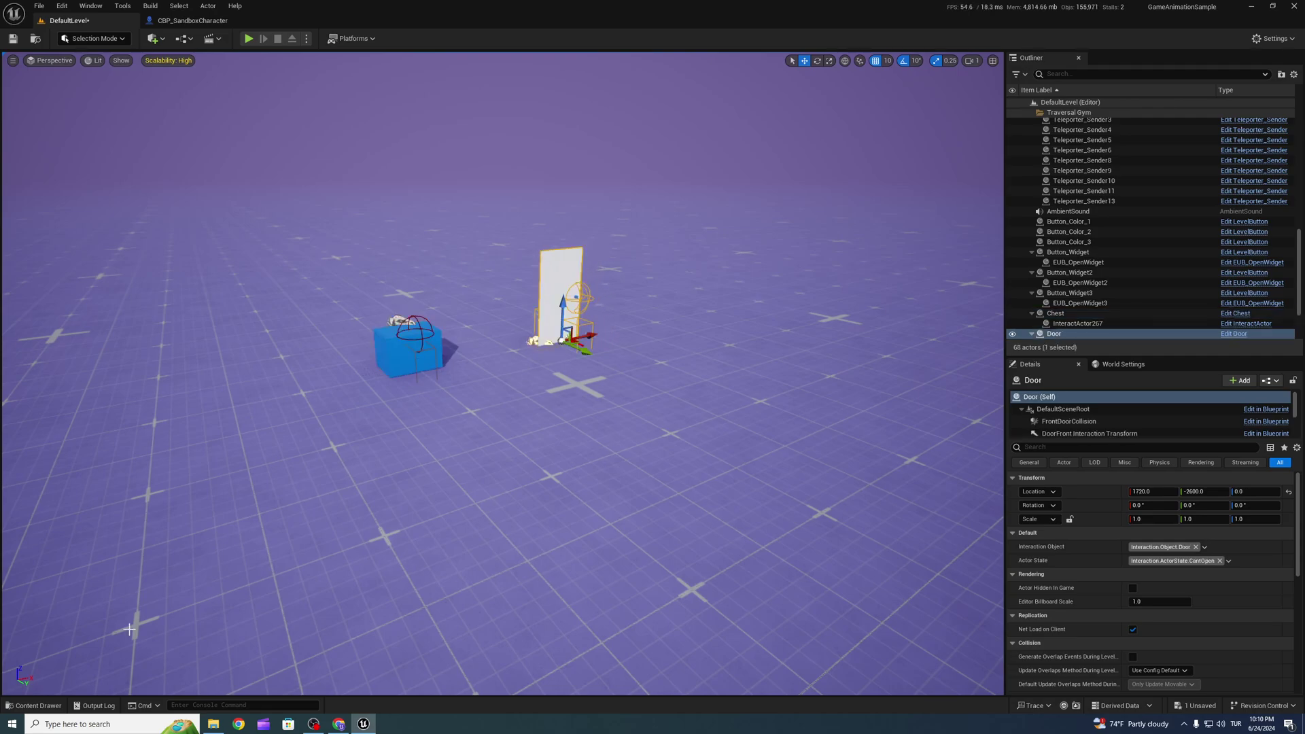
# - Place an Elevator from the plugin's Actors/Elevator folder on the floor beyond the white door
pyautogui.click(34, 705)
pyautogui.click(333, 467)
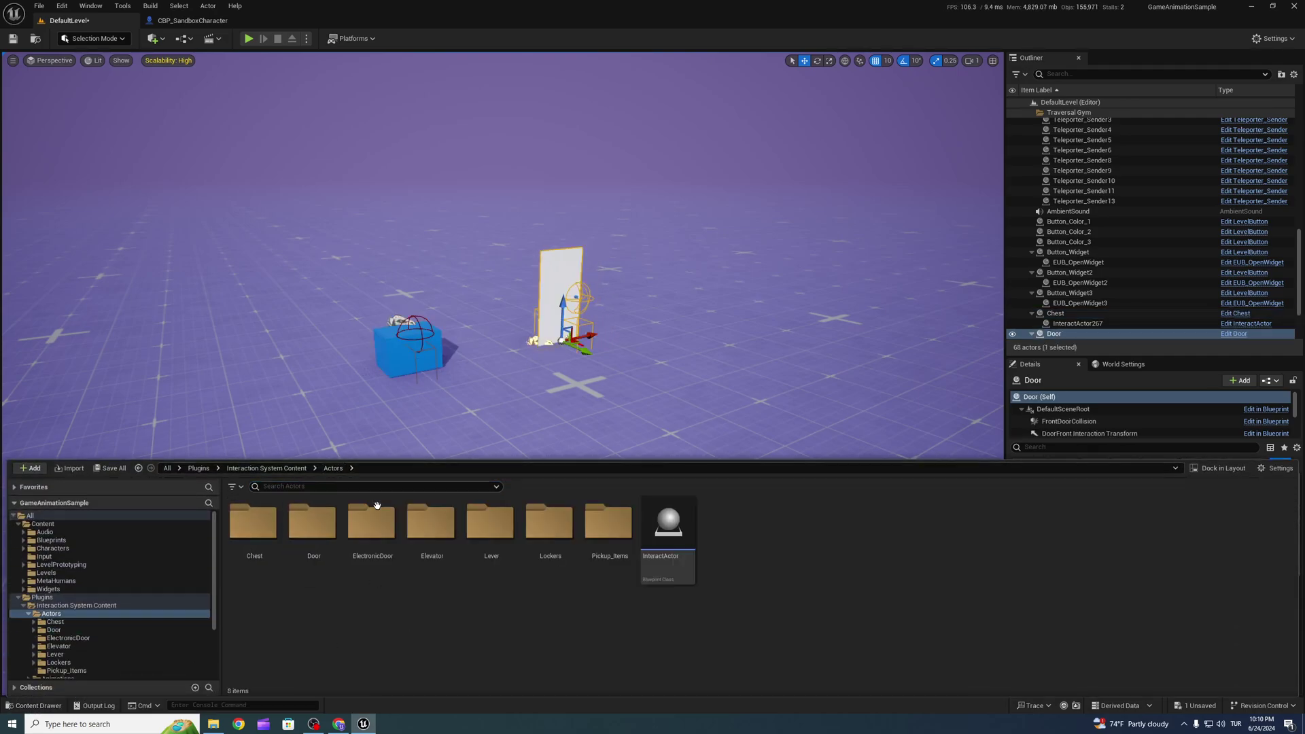
pyautogui.doubleClick(561, 531)
pyautogui.moveTo(313, 530); pyautogui.dragTo(676, 326)
# - Place a Locker from the Actors/Lockers folder near the elevator at about X 2050, Y -2200 and rotate it about 90° around Z
pyautogui.click(34, 706)
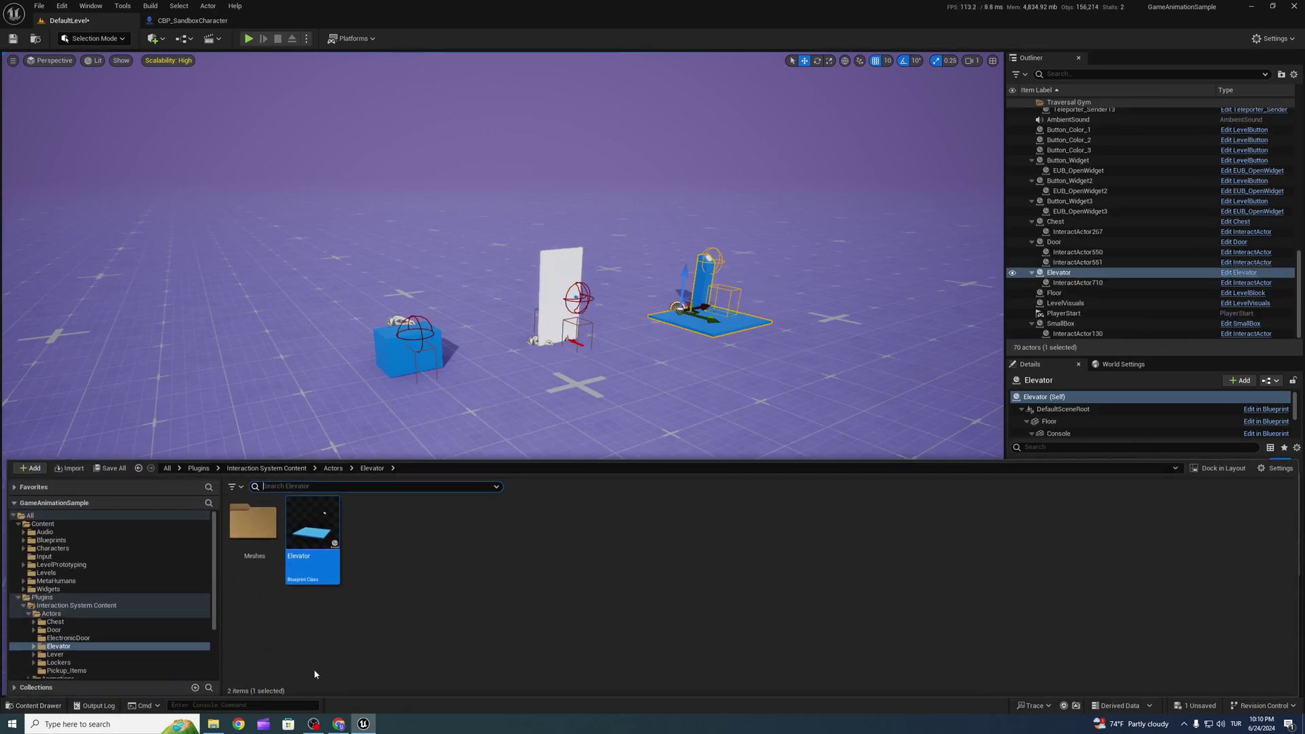
pyautogui.click(333, 468)
pyautogui.doubleClick(549, 538)
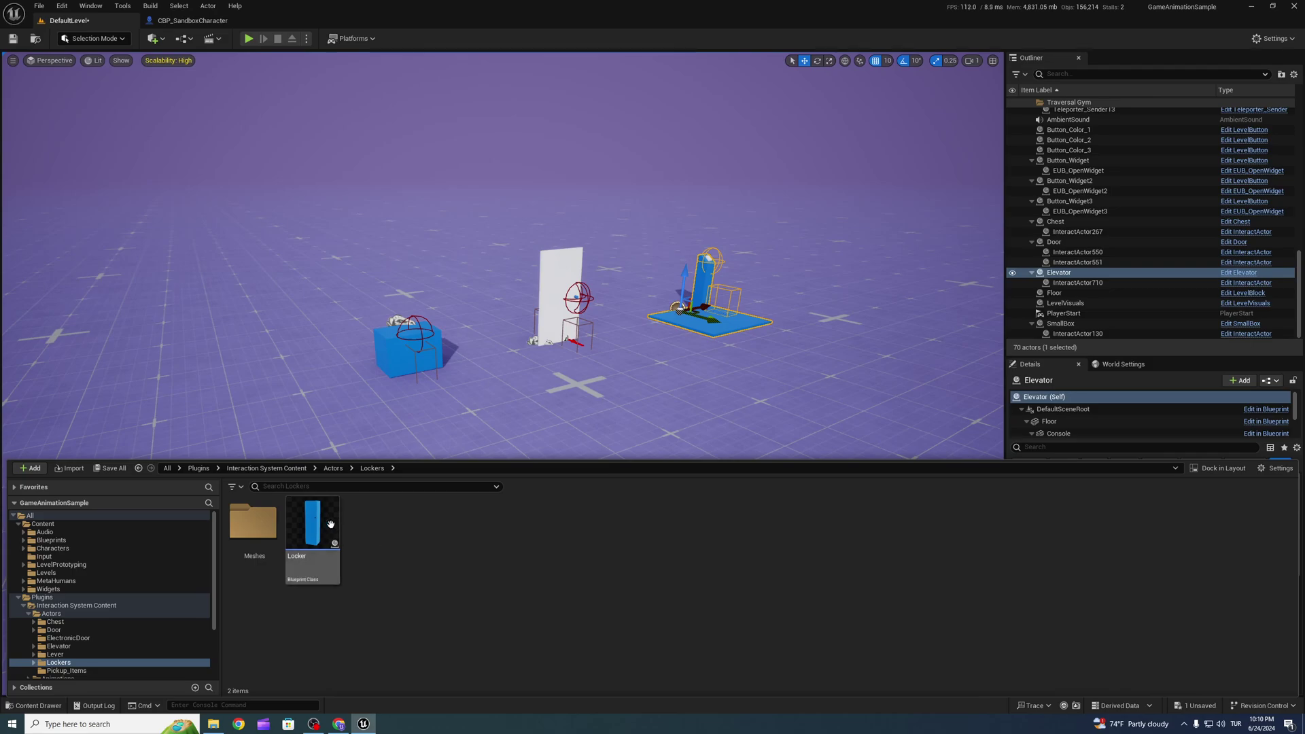
pyautogui.moveTo(331, 523); pyautogui.dragTo(924, 397)
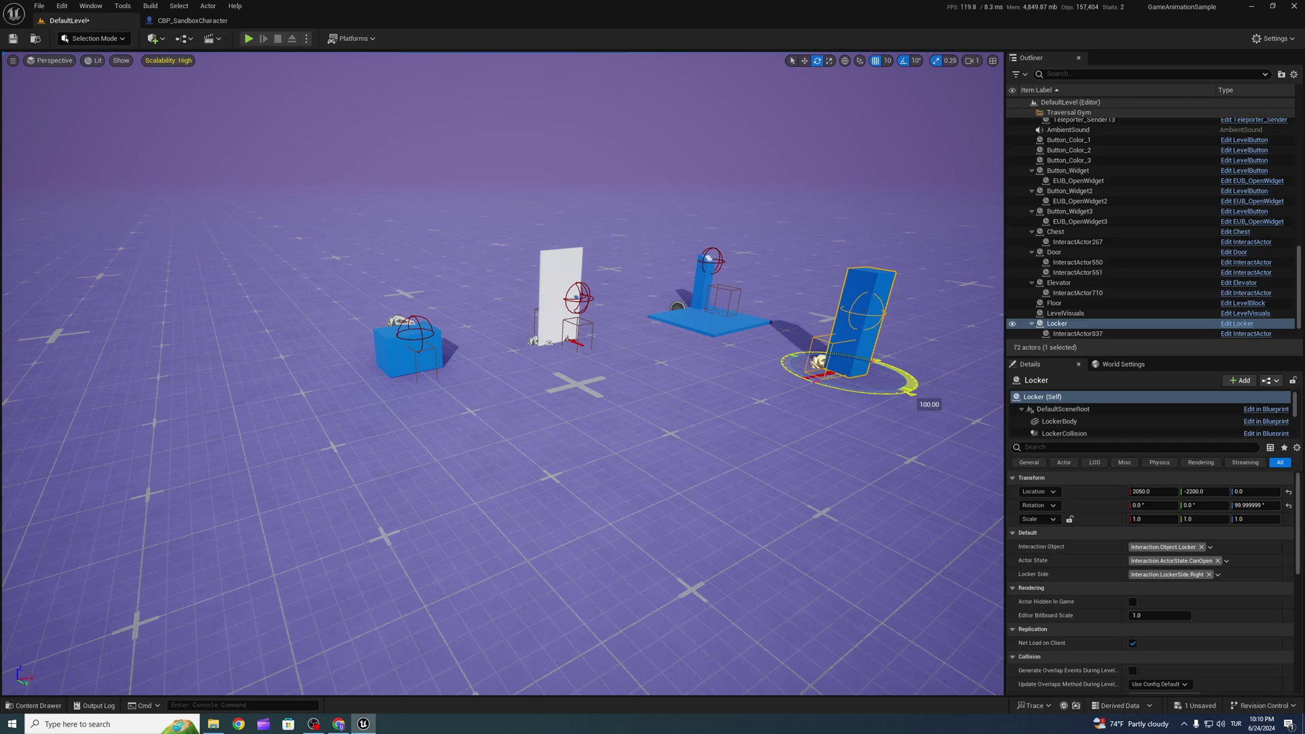
# - Switch the locker's Locker Side tag to Left for comparison and restore it to Right
pyautogui.moveTo(868, 283); pyautogui.dragTo(877, 381, button='right')
pyautogui.press('w')
pyautogui.click(1153, 574)
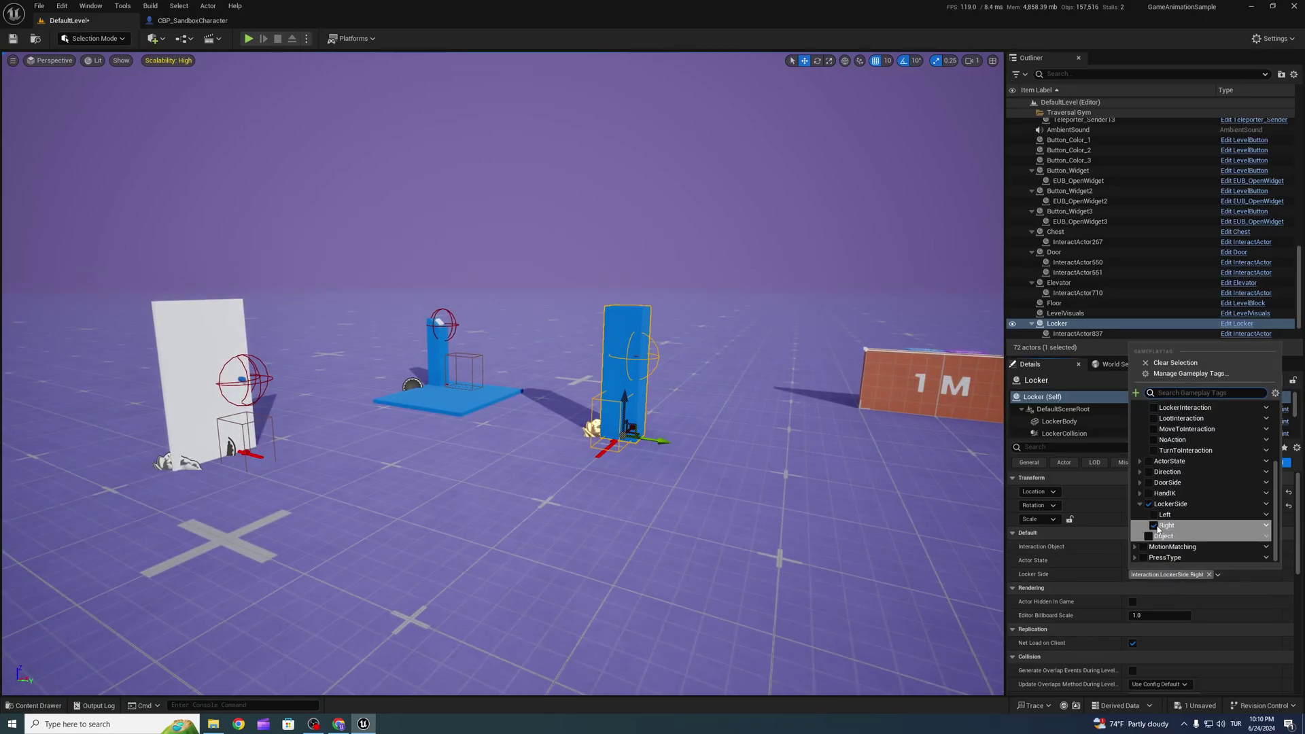
pyautogui.click(1174, 517)
pyautogui.press('f')
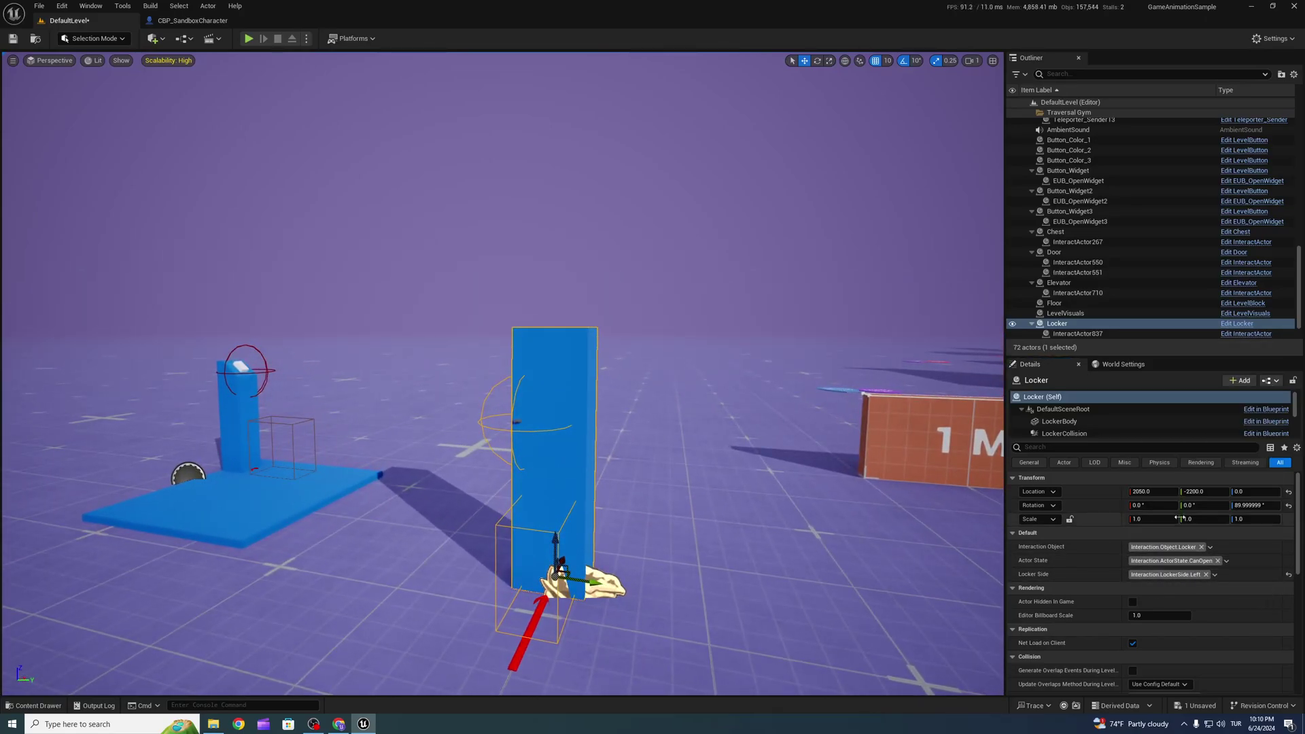
pyautogui.click(1185, 575)
pyautogui.click(1175, 528)
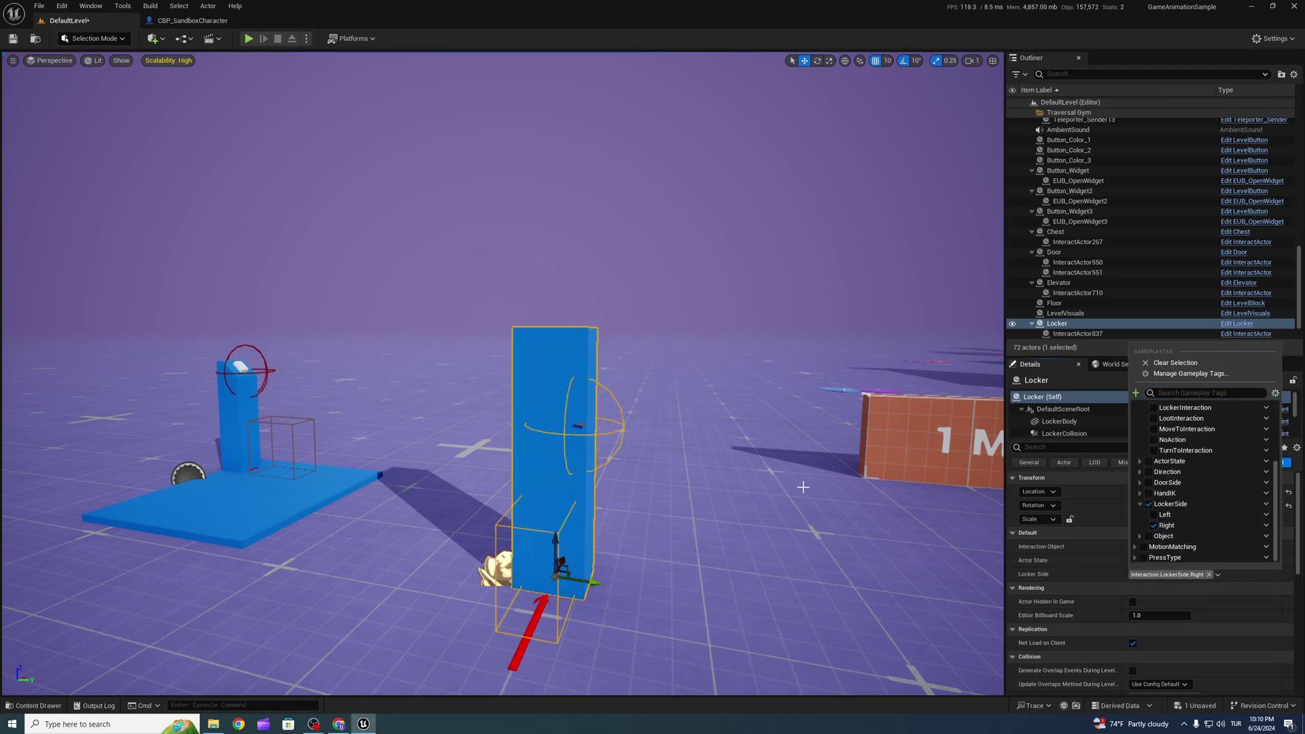
# - Place an ElectronicDoor from the plugin's Actors/ElectronicDoor folder on the floor next to the chest, on the side opposite the white door
pyautogui.moveTo(721, 464); pyautogui.dragTo(669, 483, button='right')
pyautogui.press('s')
pyautogui.moveTo(471, 611); pyautogui.dragTo(403, 613, button='right')
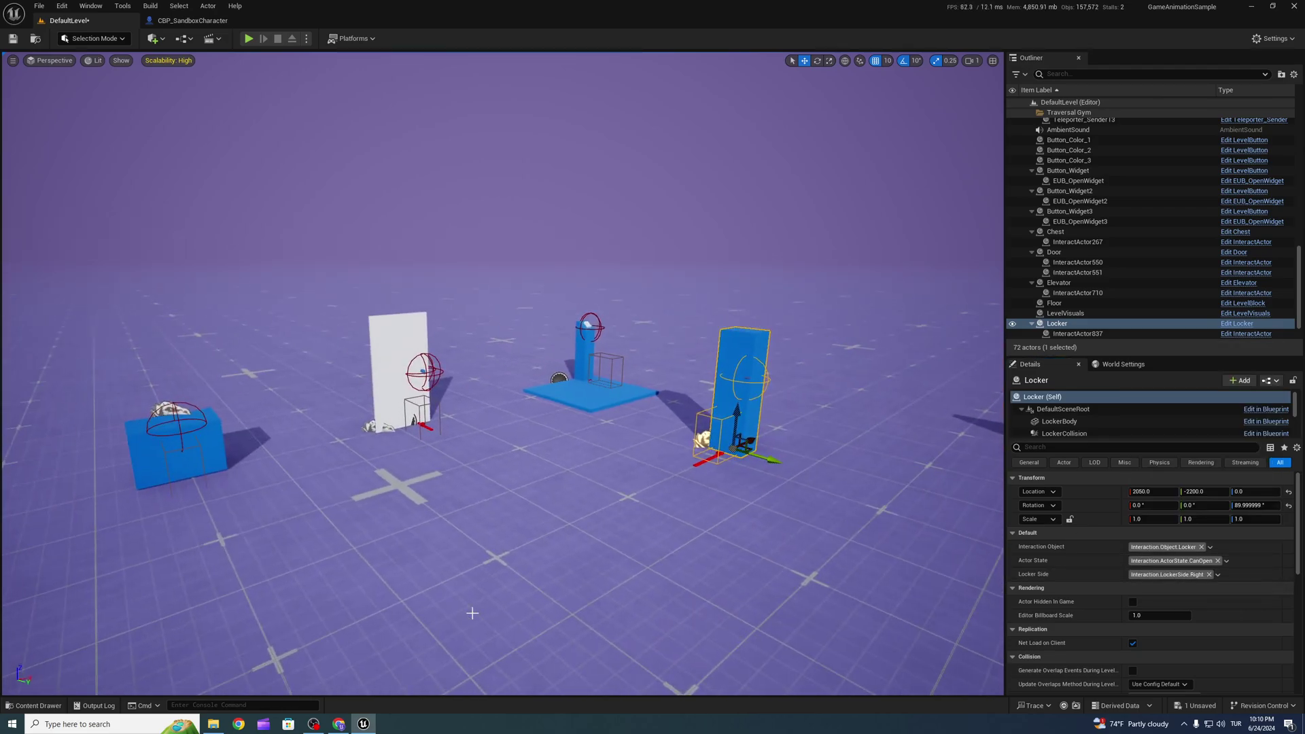
pyautogui.click(49, 705)
pyautogui.click(332, 469)
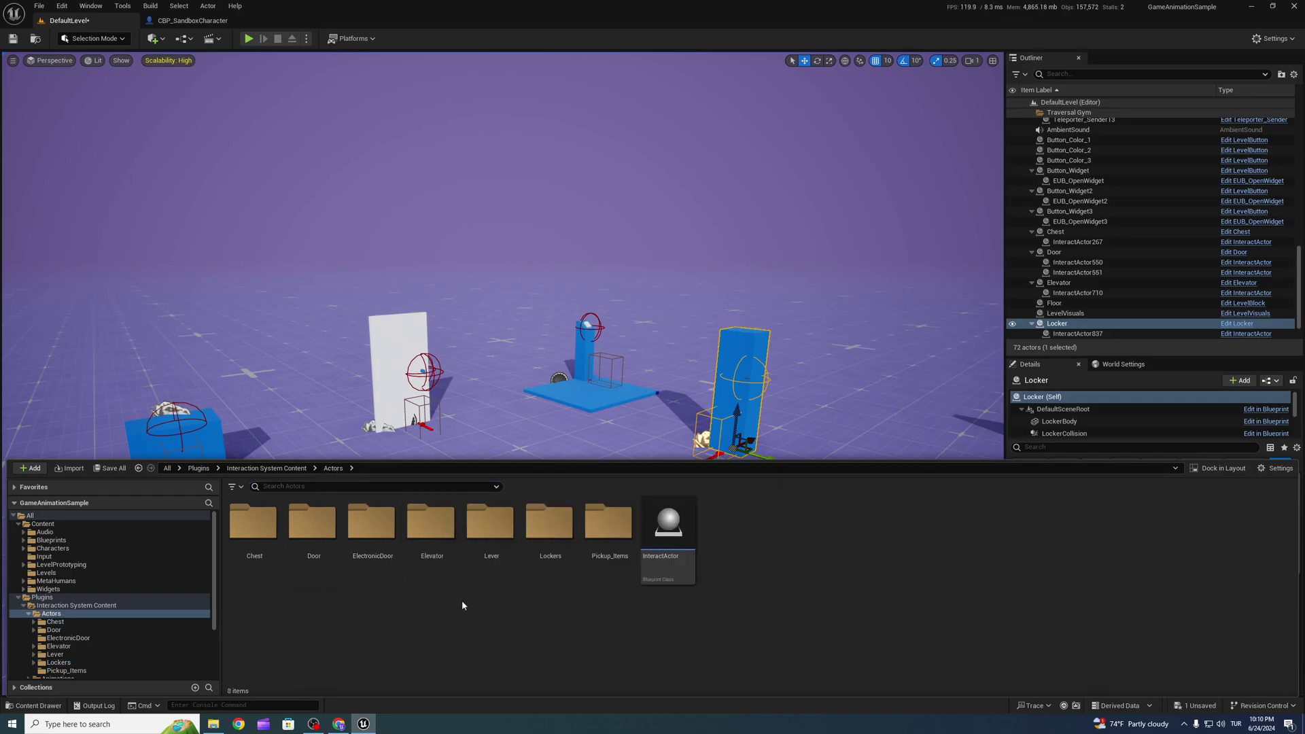
pyautogui.click(372, 524)
pyautogui.doubleClick(372, 523)
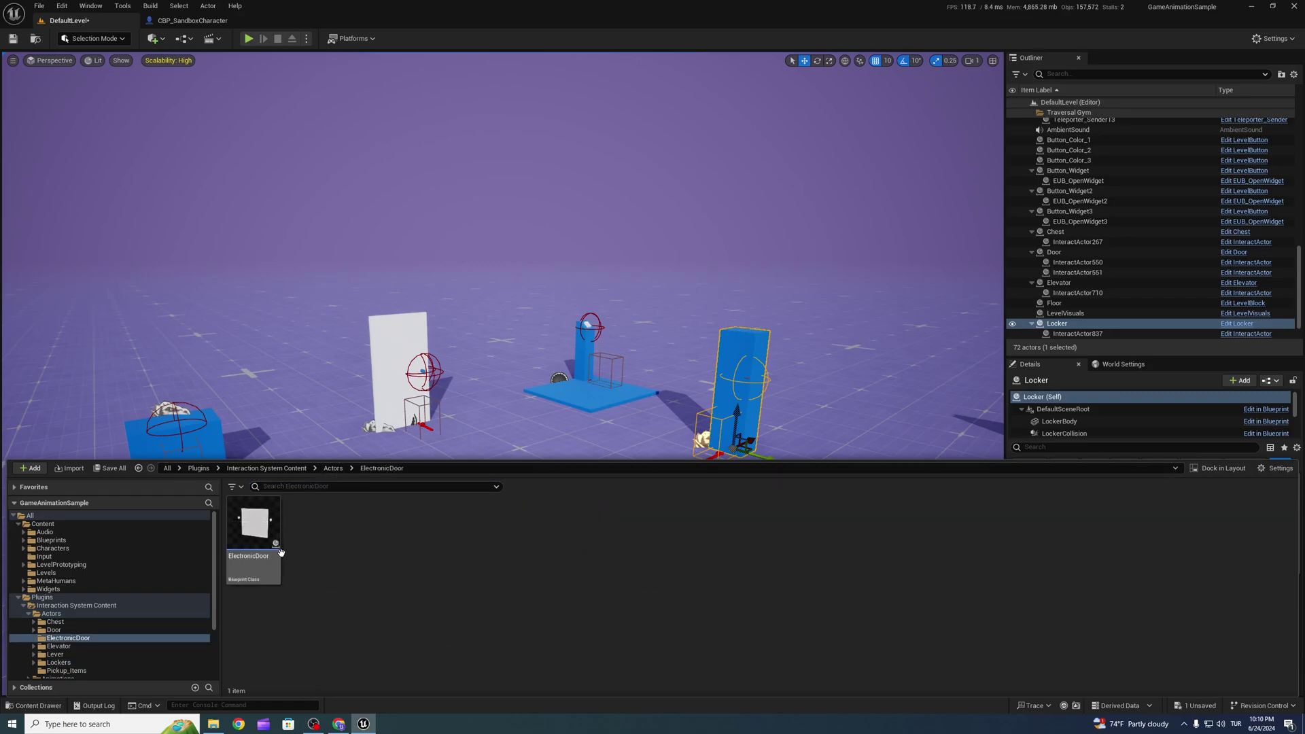
pyautogui.moveTo(256, 522); pyautogui.dragTo(34, 478)
pyautogui.moveTo(33, 478); pyautogui.dragTo(49, 487, button='right')
pyautogui.moveTo(260, 502)
pyautogui.mouseDown(button='right')
pyautogui.moveTo(136, 516)
pyautogui.moveTo(260, 502)
pyautogui.mouseUp(button='right')
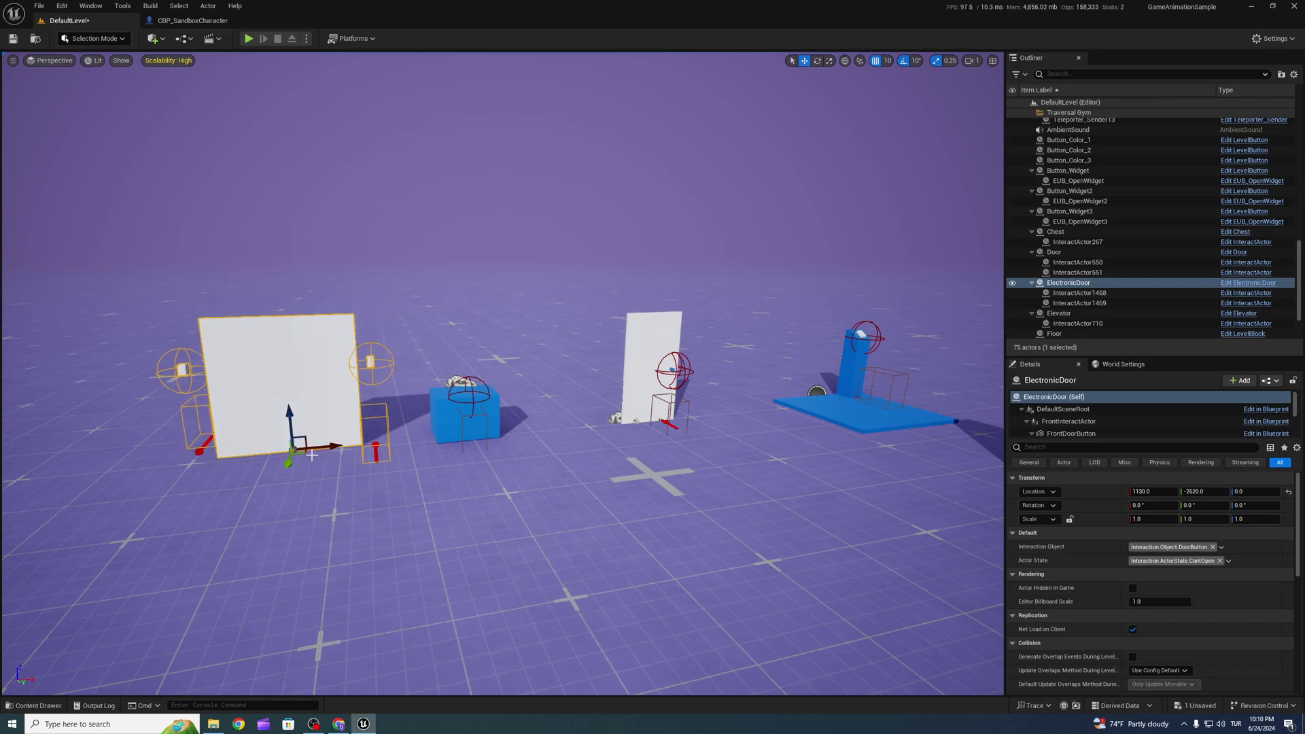
# - Start a game preview from the floor near the placed actors and trigger the electronic door's button with the character
pyautogui.moveTo(373, 573); pyautogui.dragTo(479, 615, button='right')
pyautogui.rightClick(374, 574)
pyautogui.click(428, 562)
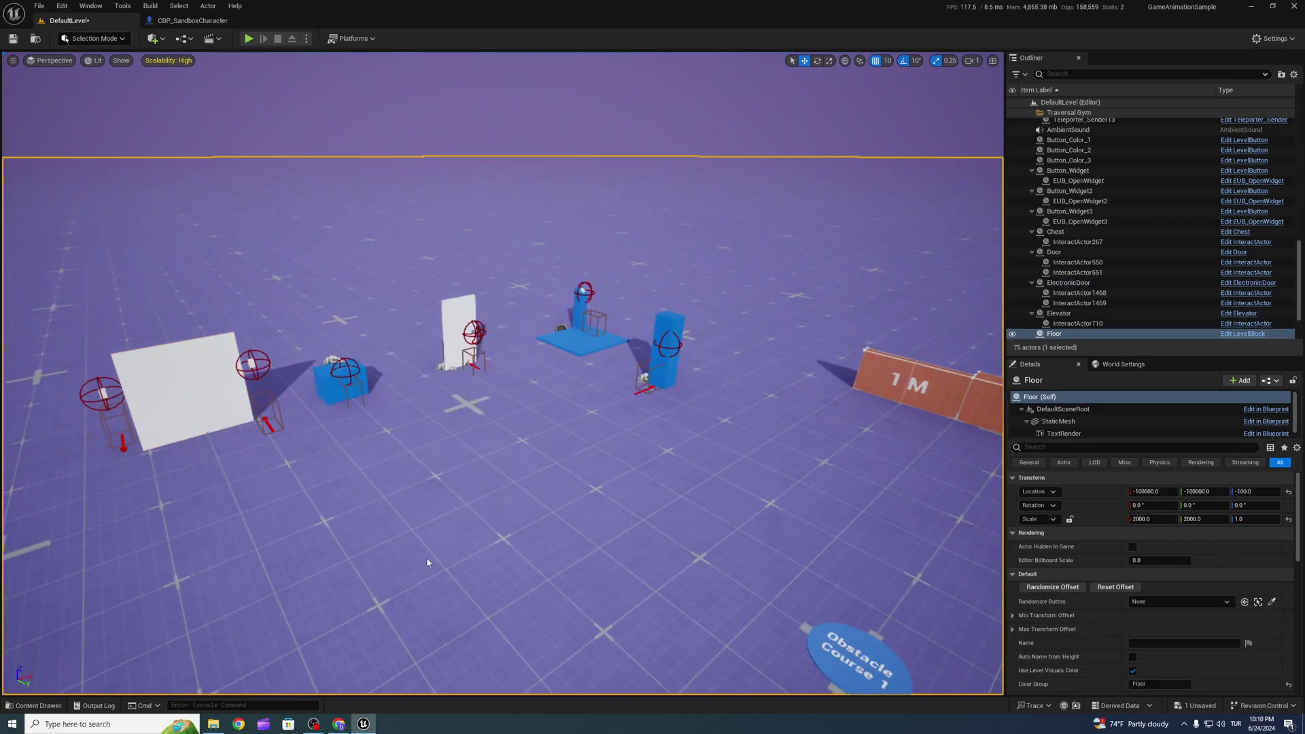
pyautogui.hotkey('alt', 'p')
pyautogui.press('w')
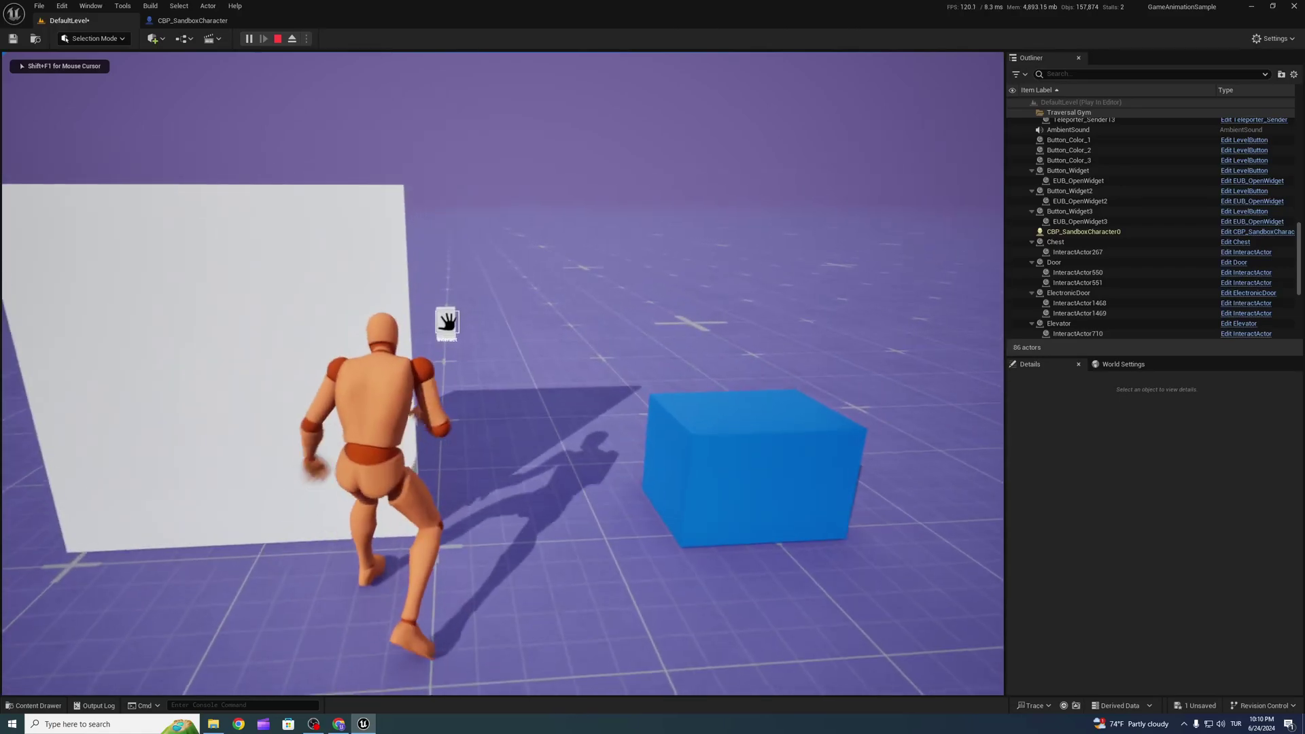
pyautogui.press('e')
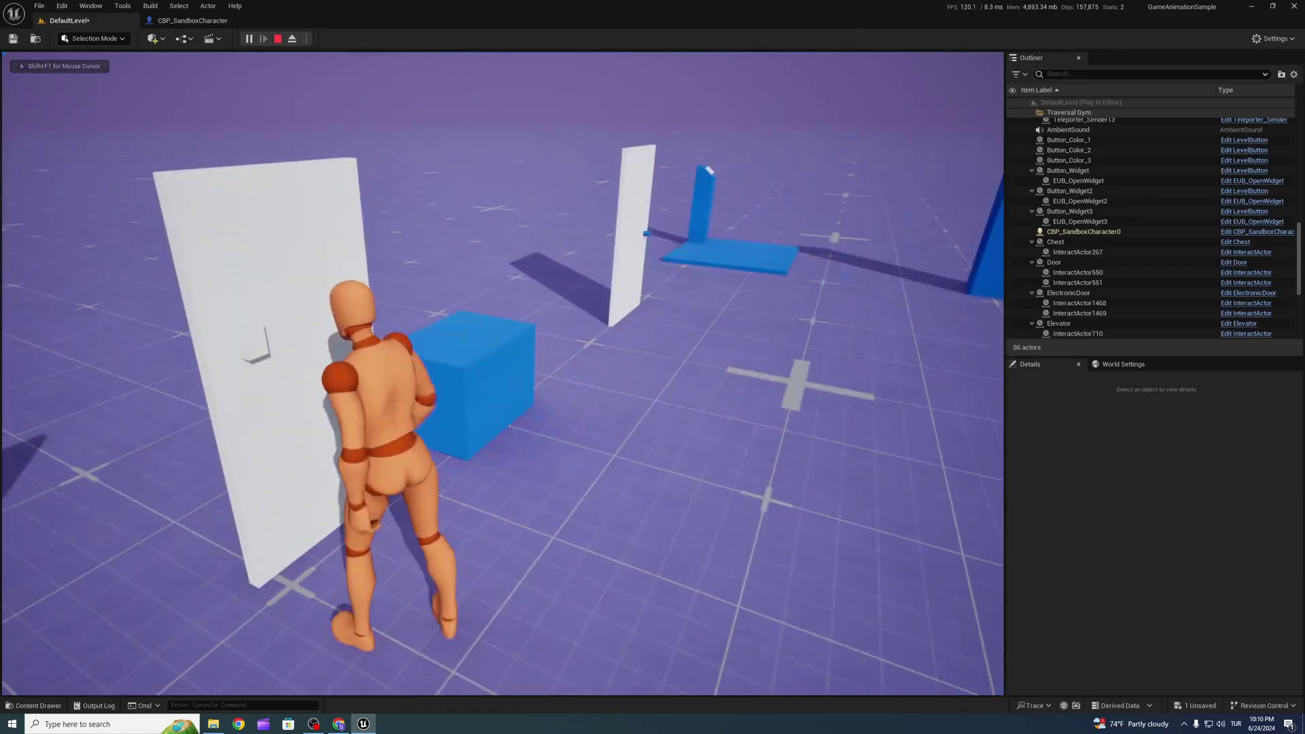
# - Walk the character to the chest and the white door, triggering the interaction on each
pyautogui.press('w')
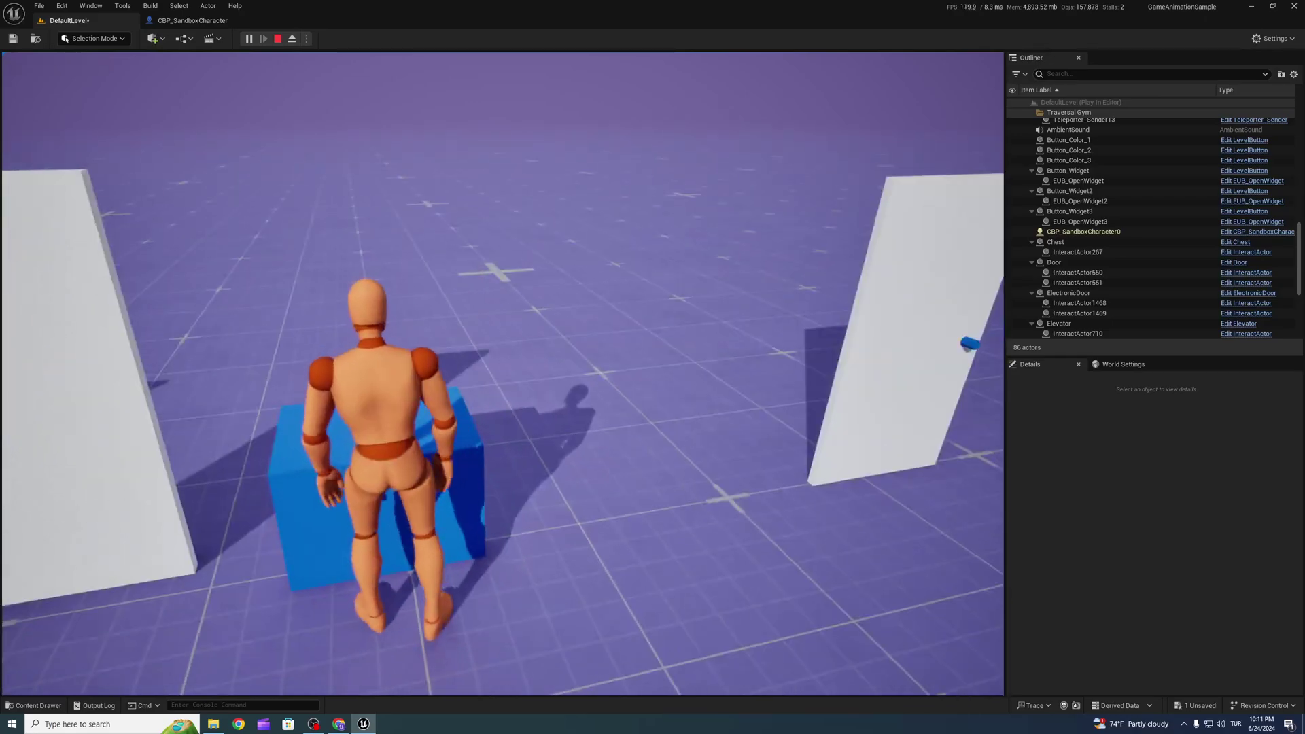
pyautogui.press('e')
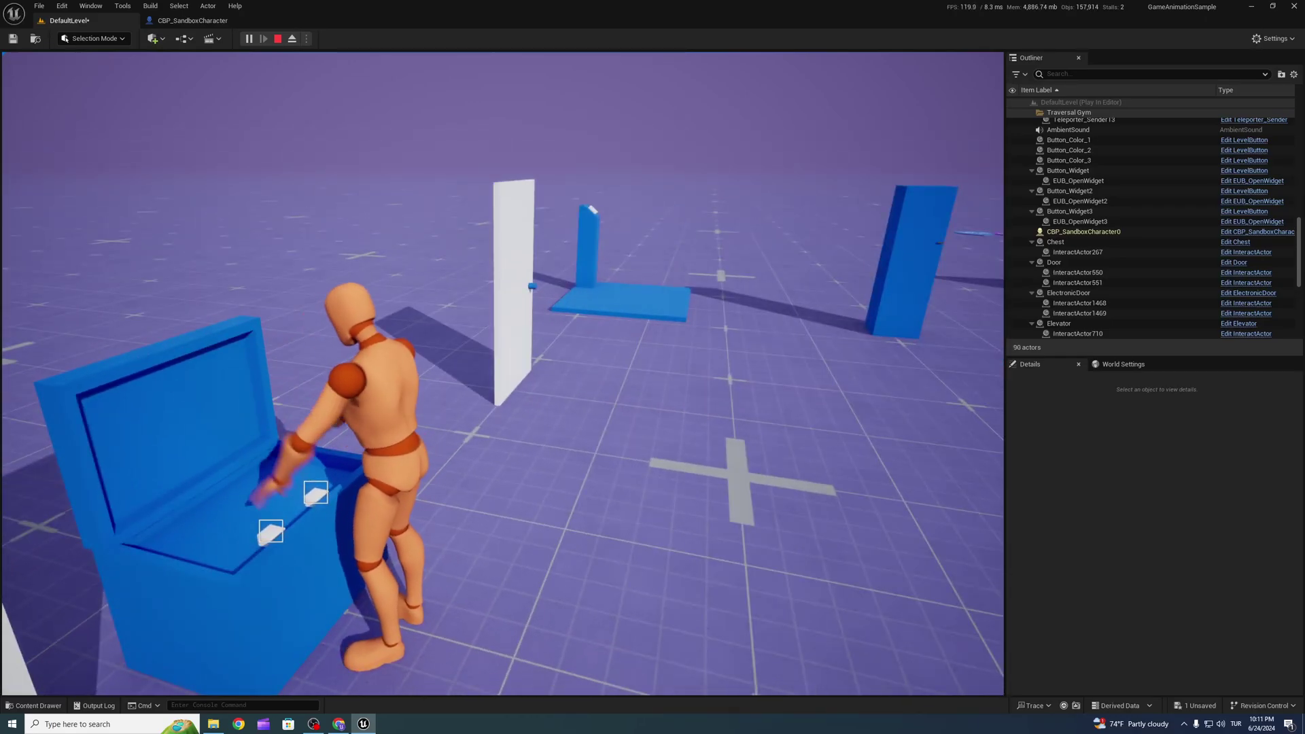
pyautogui.press('w')
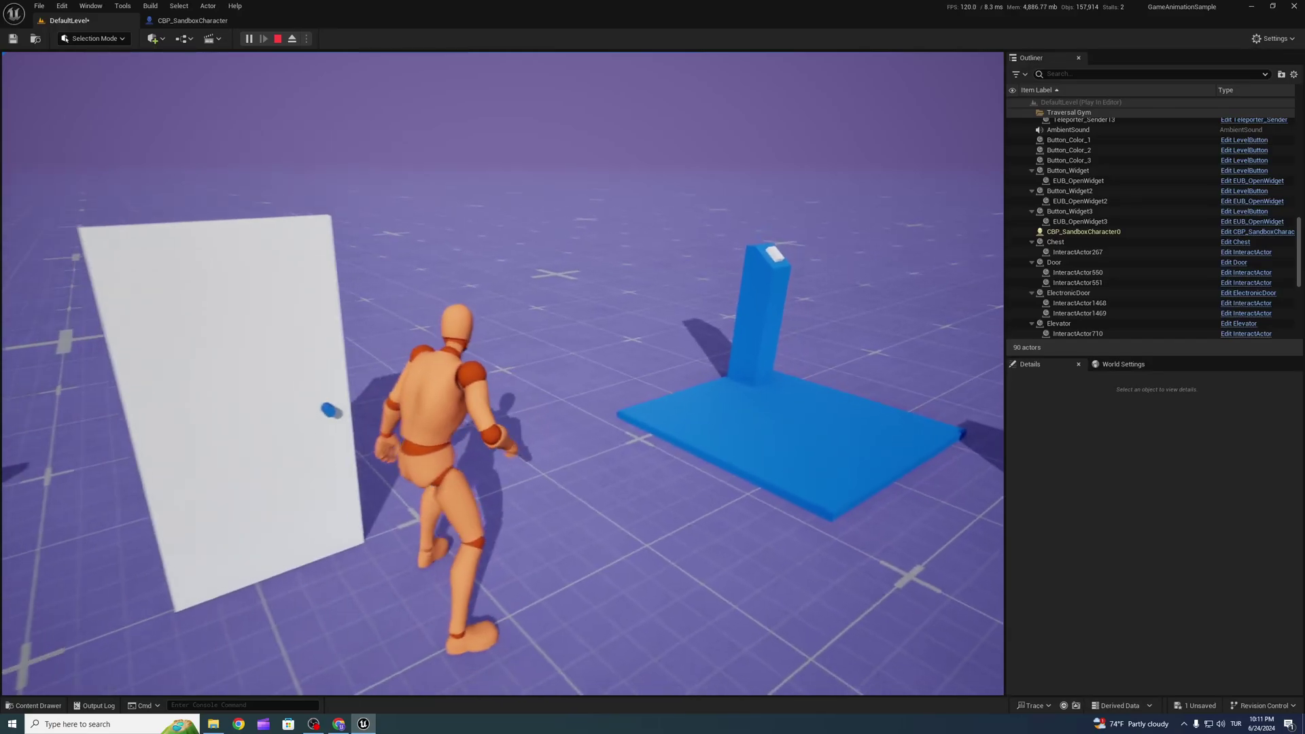
pyautogui.press('w')
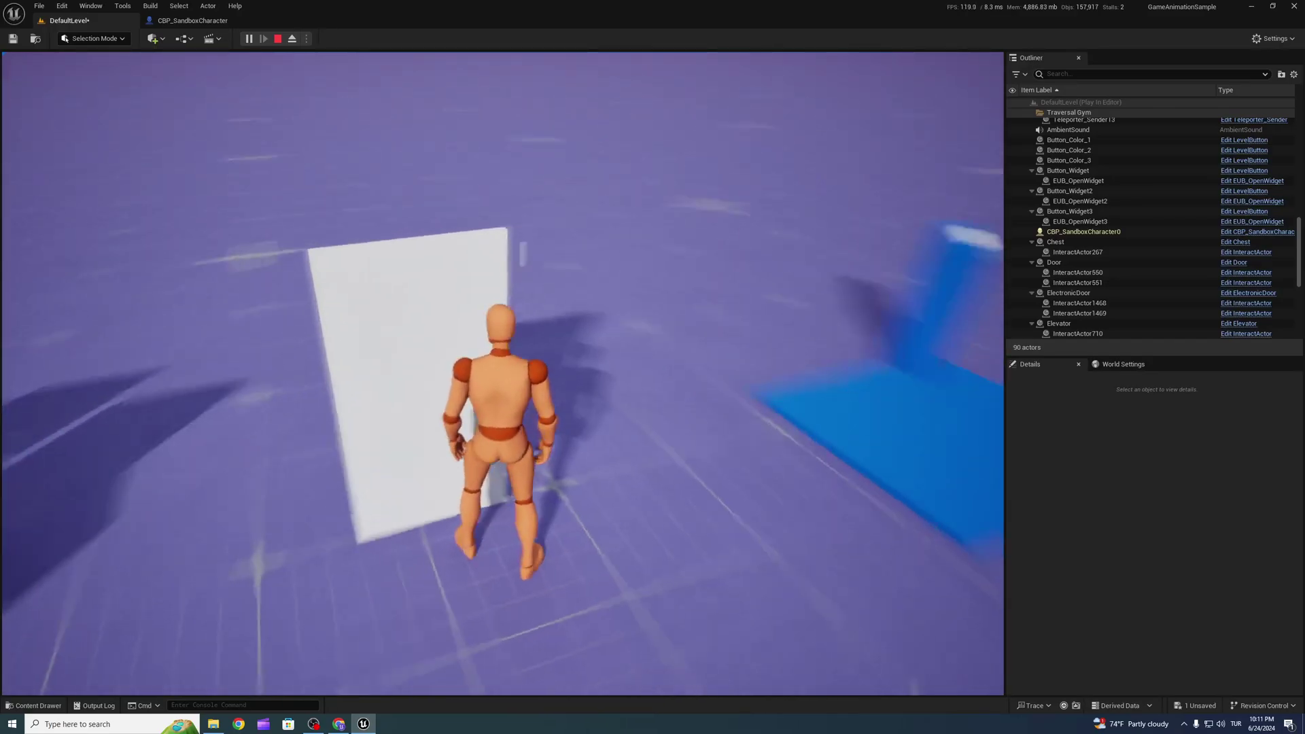
pyautogui.press('e')
# - Walk the character to the locker, trigger its interaction and stop the game preview
pyautogui.press('w')
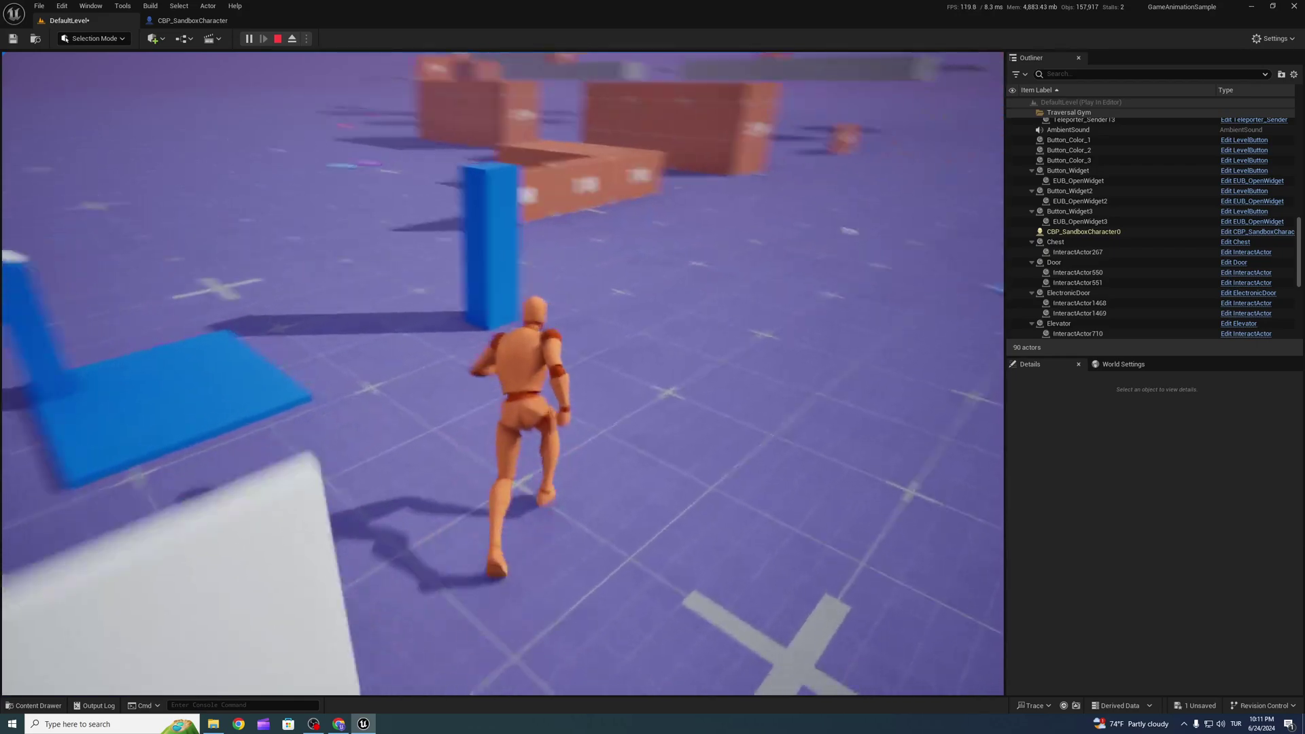
pyautogui.press('w')
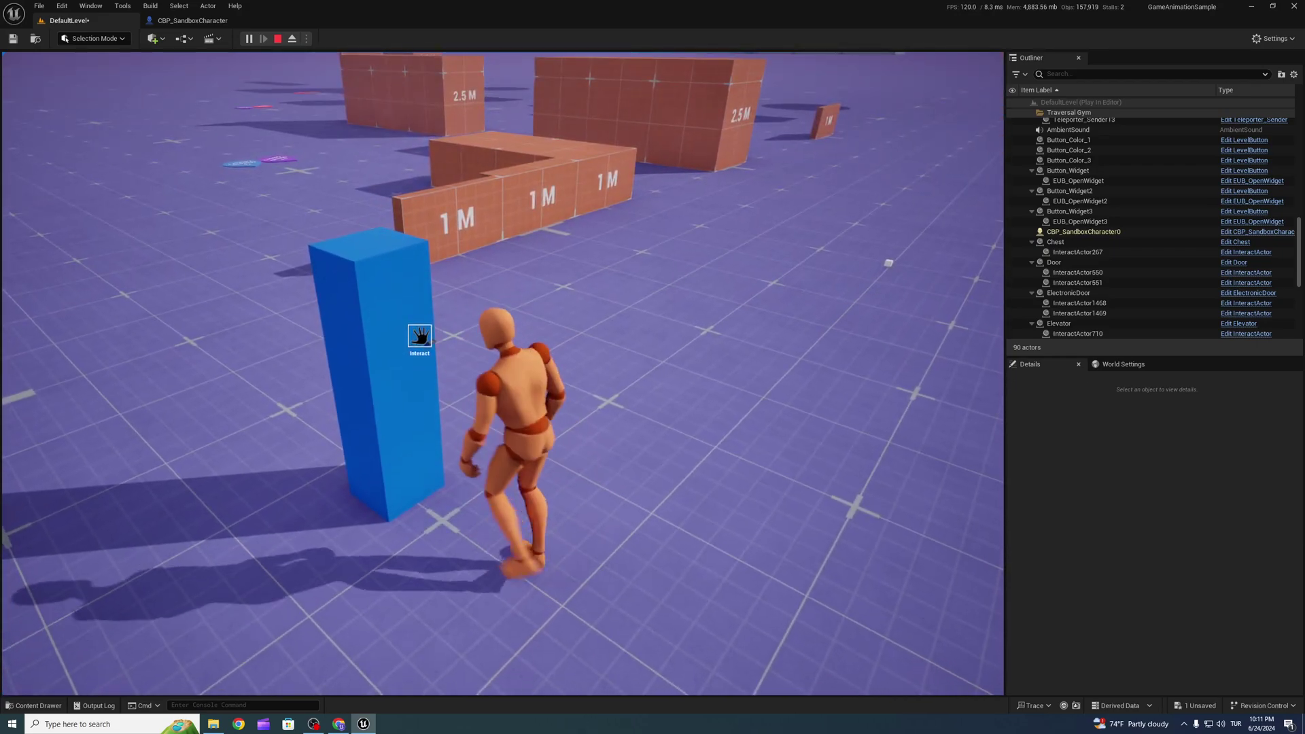
pyautogui.press('w')
pyautogui.press('e')
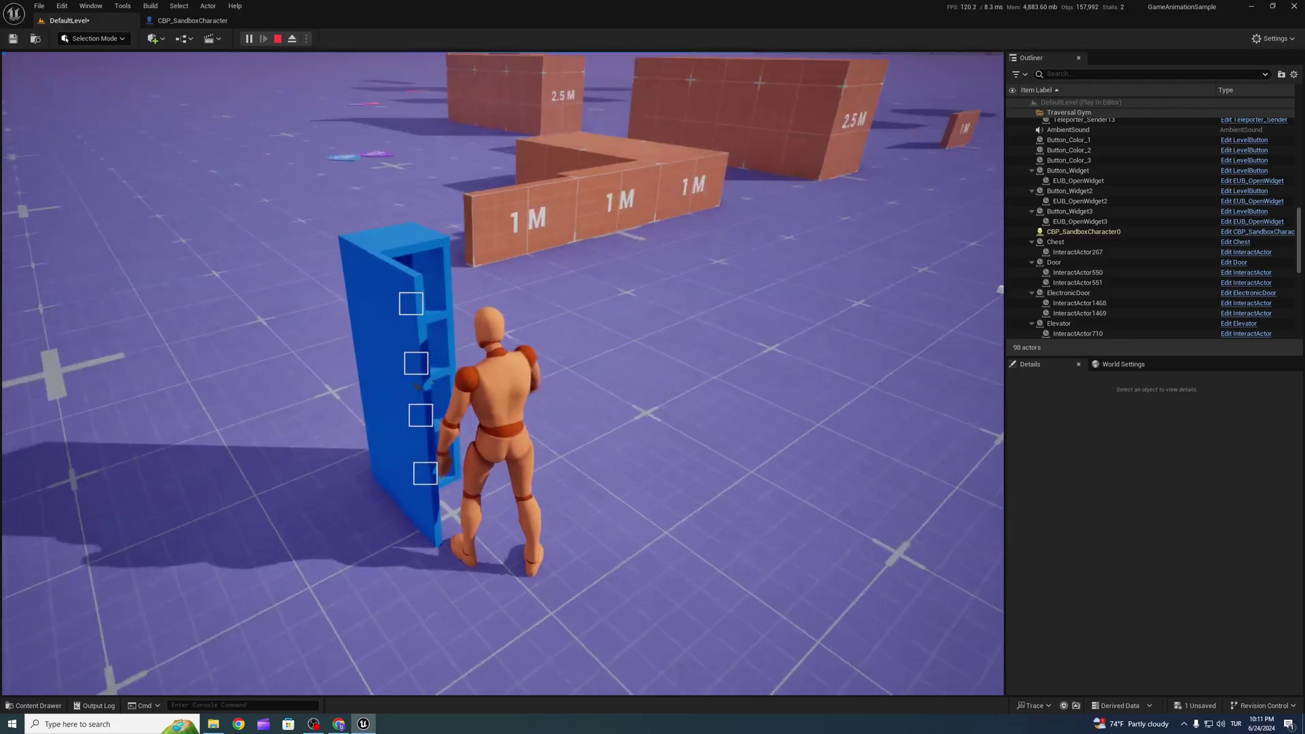
pyautogui.press('d')
pyautogui.hotkey('shift', 'F1')
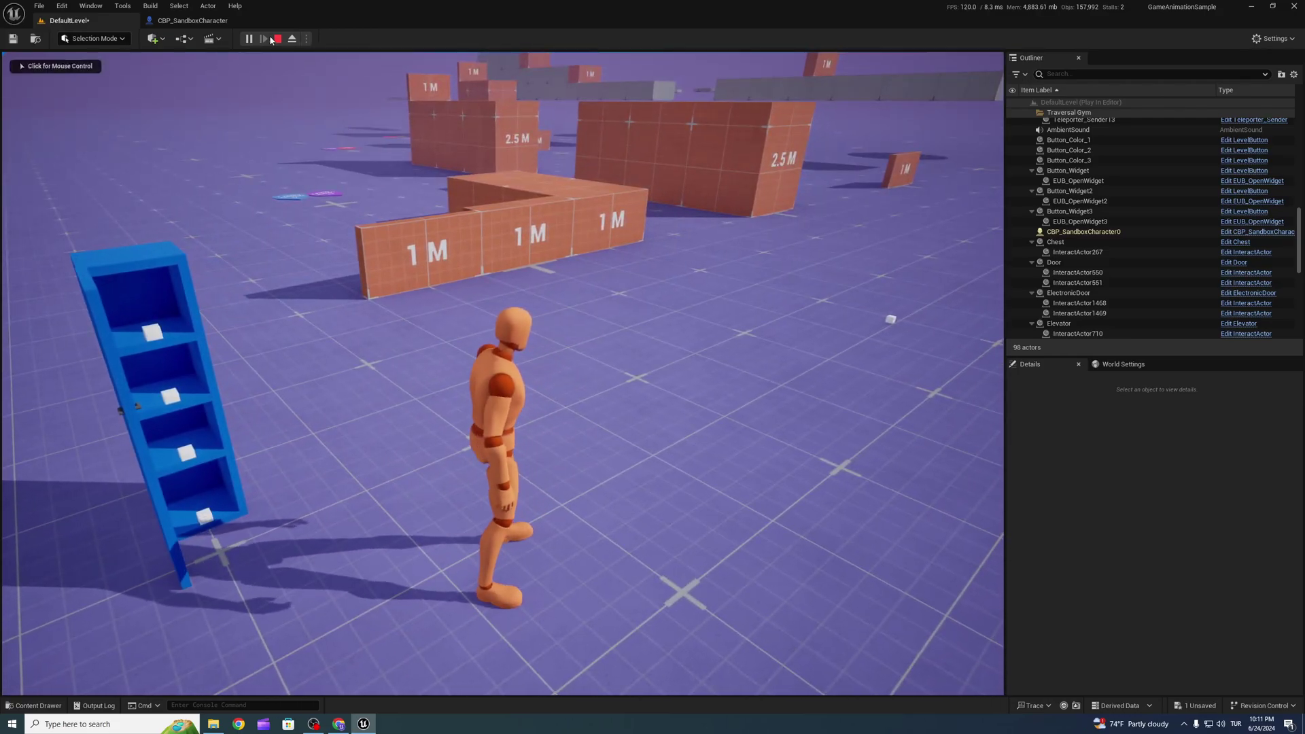
pyautogui.click(278, 38)
# - Open the UpdateRotation function in CBP_SandboxCharacter and move all nodes after the function entry away from it to make room
pyautogui.click(197, 21)
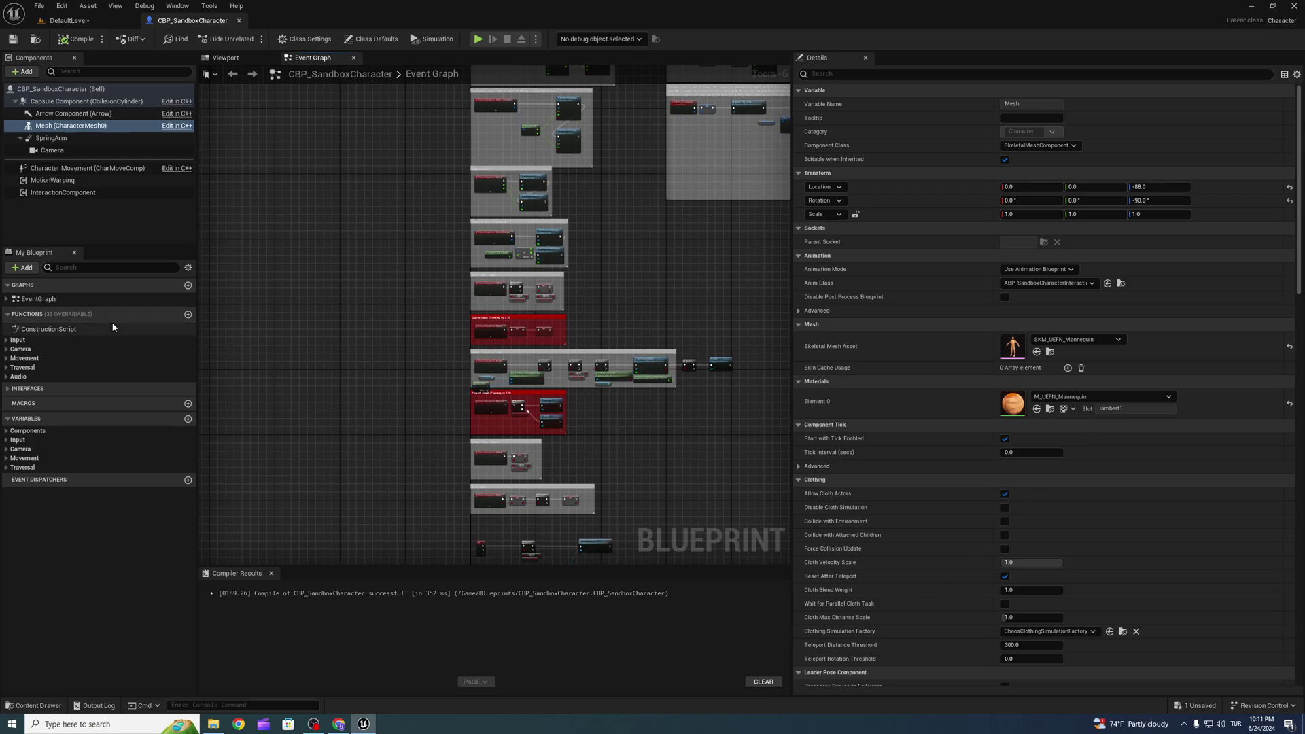
pyautogui.doubleClick(87, 383)
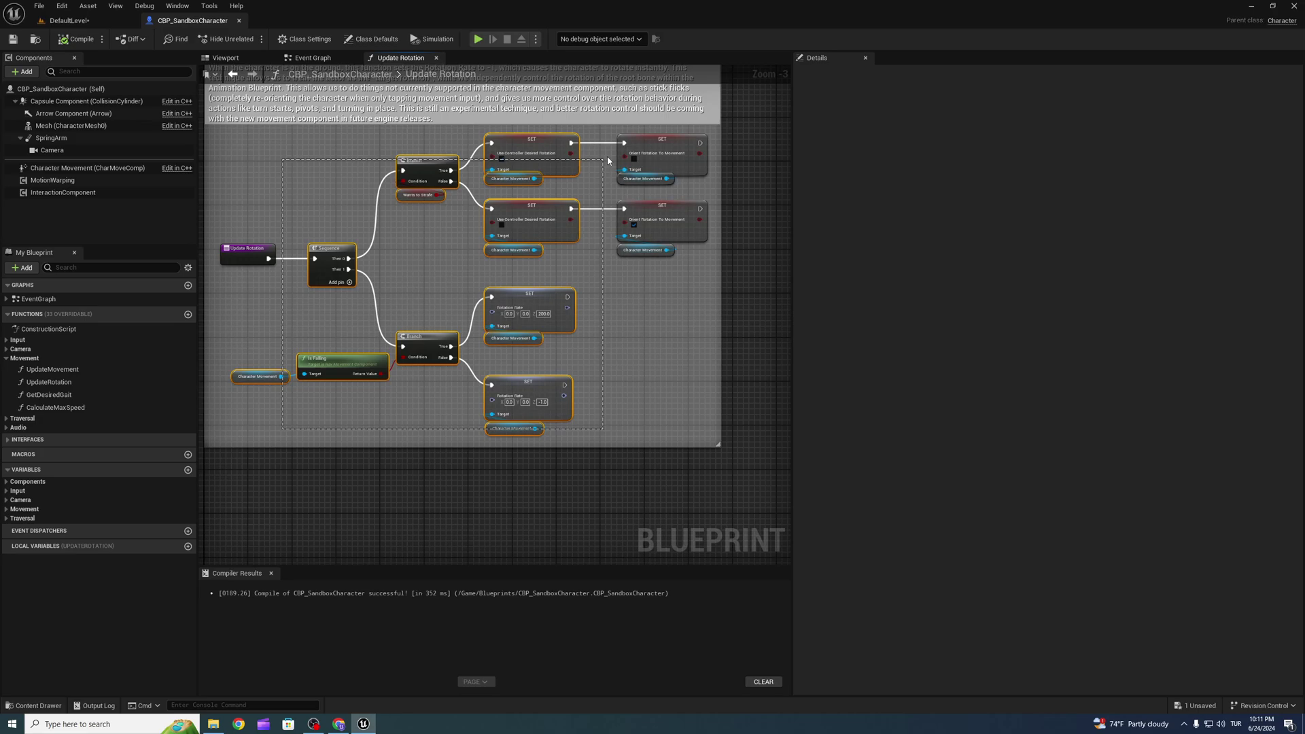
pyautogui.moveTo(607, 161); pyautogui.dragTo(646, 163)
pyautogui.moveTo(716, 237); pyautogui.dragTo(536, 300, button='right')
pyautogui.moveTo(544, 282); pyautogui.dragTo(712, 283)
pyautogui.moveTo(383, 199); pyautogui.dragTo(543, 199)
pyautogui.moveTo(354, 278); pyautogui.dragTo(650, 308, button='right')
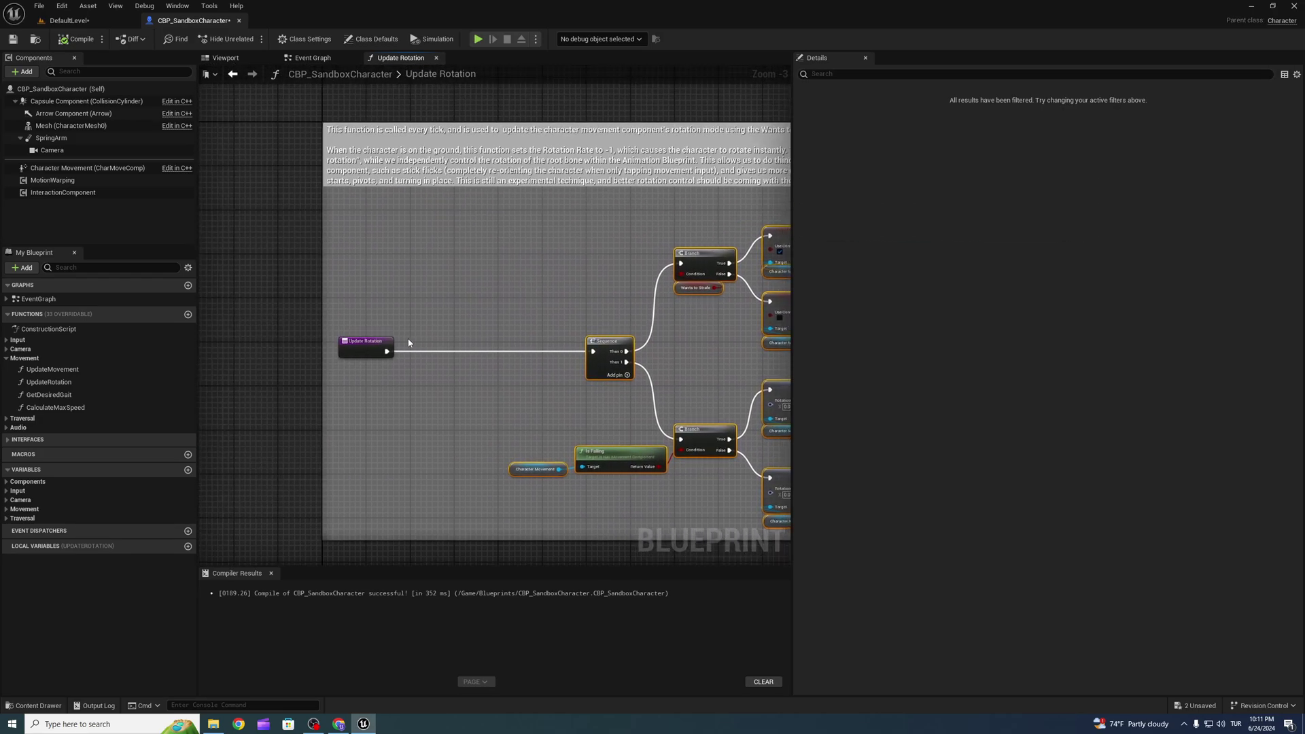
pyautogui.moveTo(407, 340); pyautogui.dragTo(493, 261, button='right')
# - Copy the Interaction Component, Is Interaction Event Equal To Any and Make Array nodes from the event graph's jump input into UpdateRotation
pyautogui.click(306, 59)
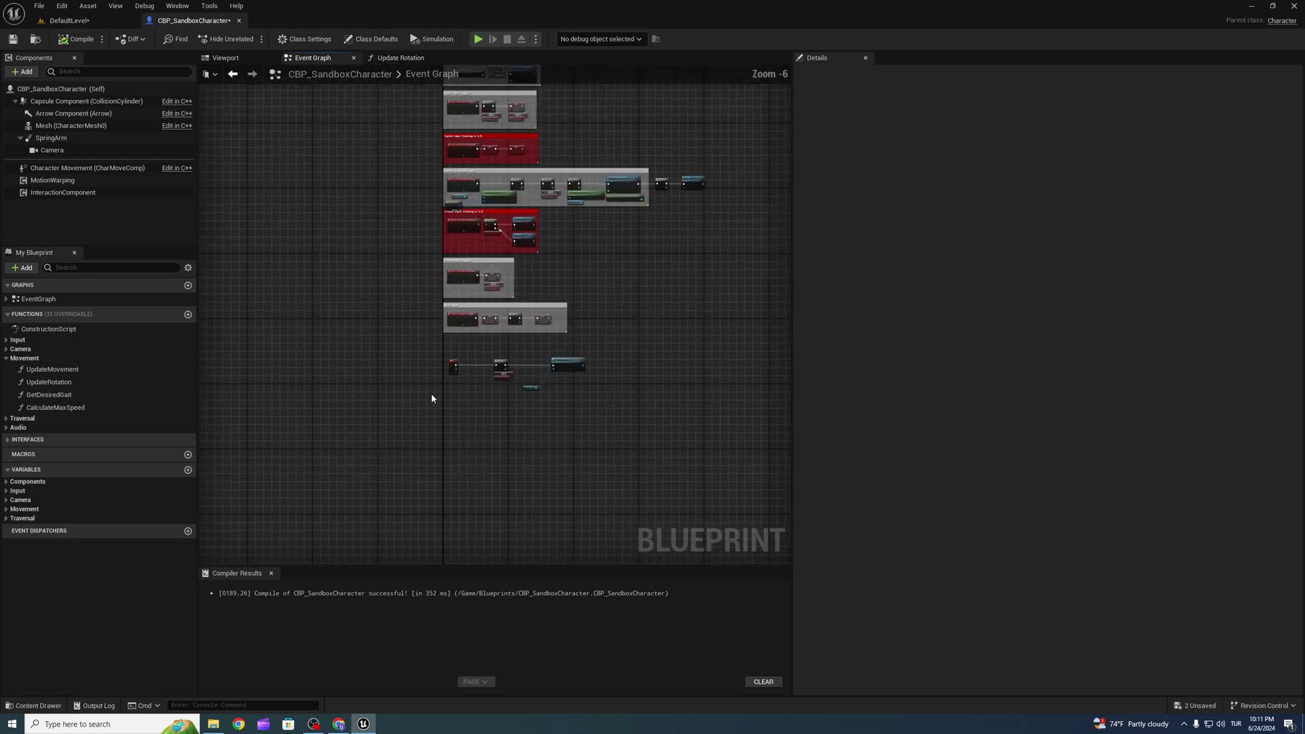
pyautogui.scroll(3, 431, 393)
pyautogui.scroll(4, 436, 318)
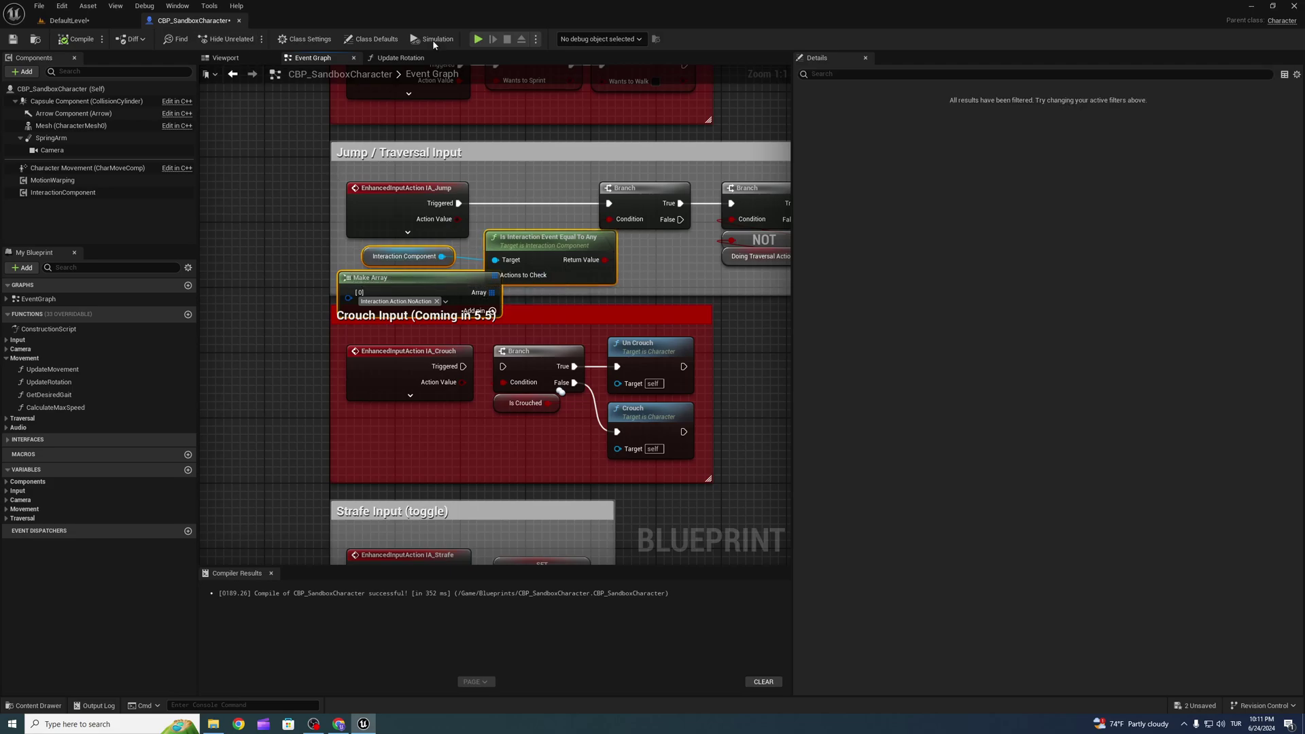
pyautogui.click(401, 57)
pyautogui.scroll(-2, 381, 301)
pyautogui.hotkey('ctrl', 'v')
pyautogui.scroll(2, 550, 278)
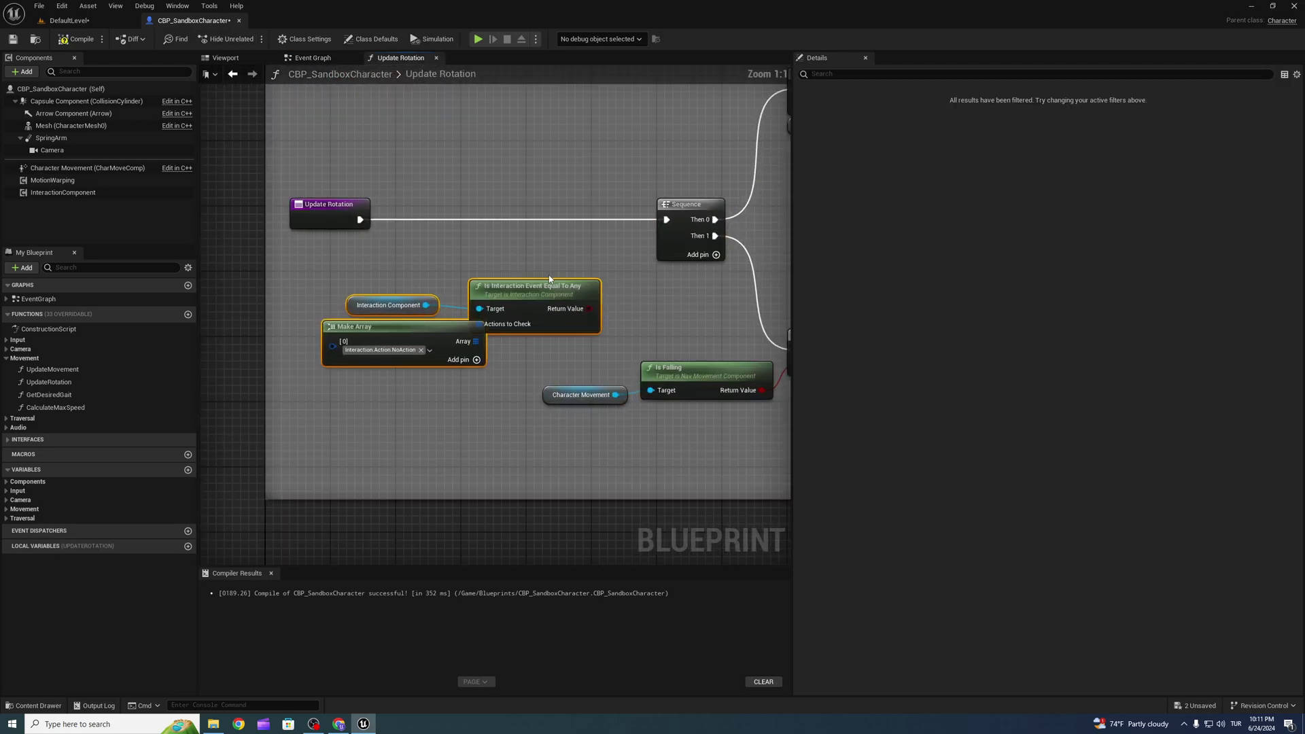
# - Insert a Branch driven by the pasted check, with False leading to the Sequence, and set the check's tag to Interaction.Action.MoveToInteraction
pyautogui.moveTo(549, 279); pyautogui.dragTo(533, 202)
pyautogui.write('br')
pyautogui.click(537, 353)
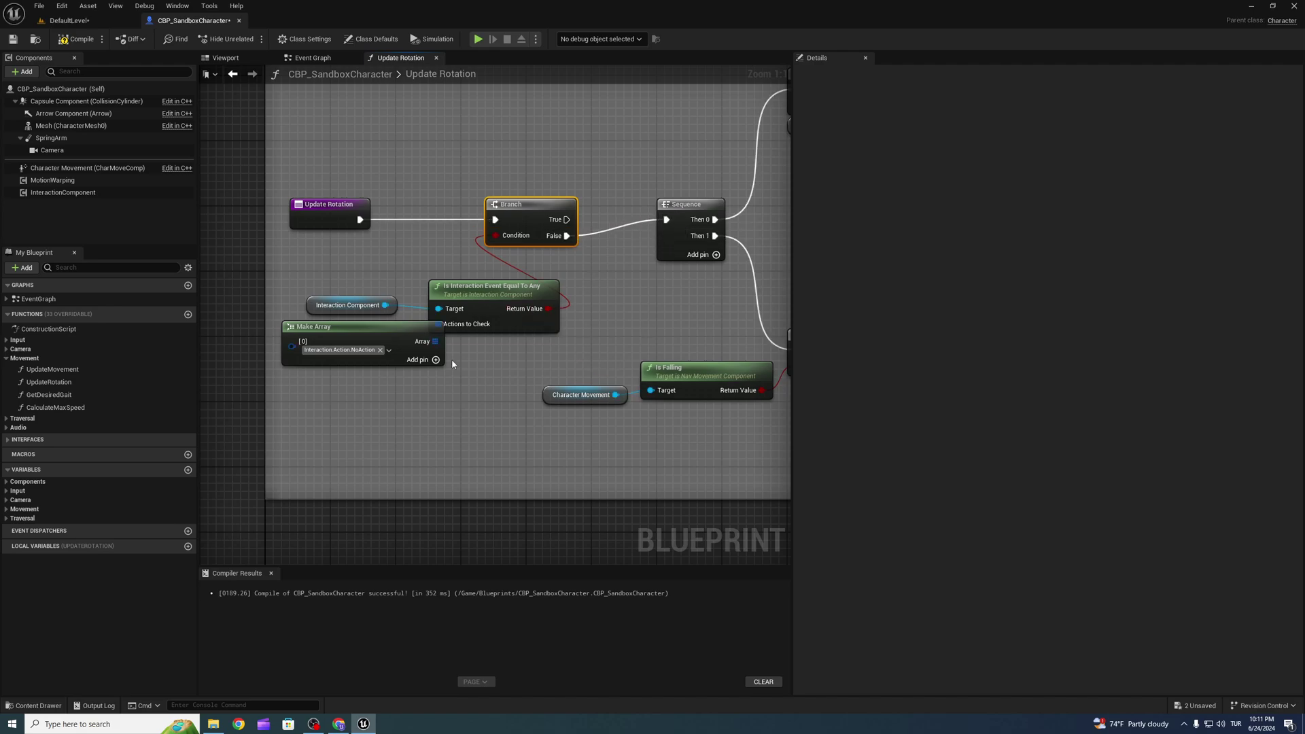
pyautogui.click(361, 351)
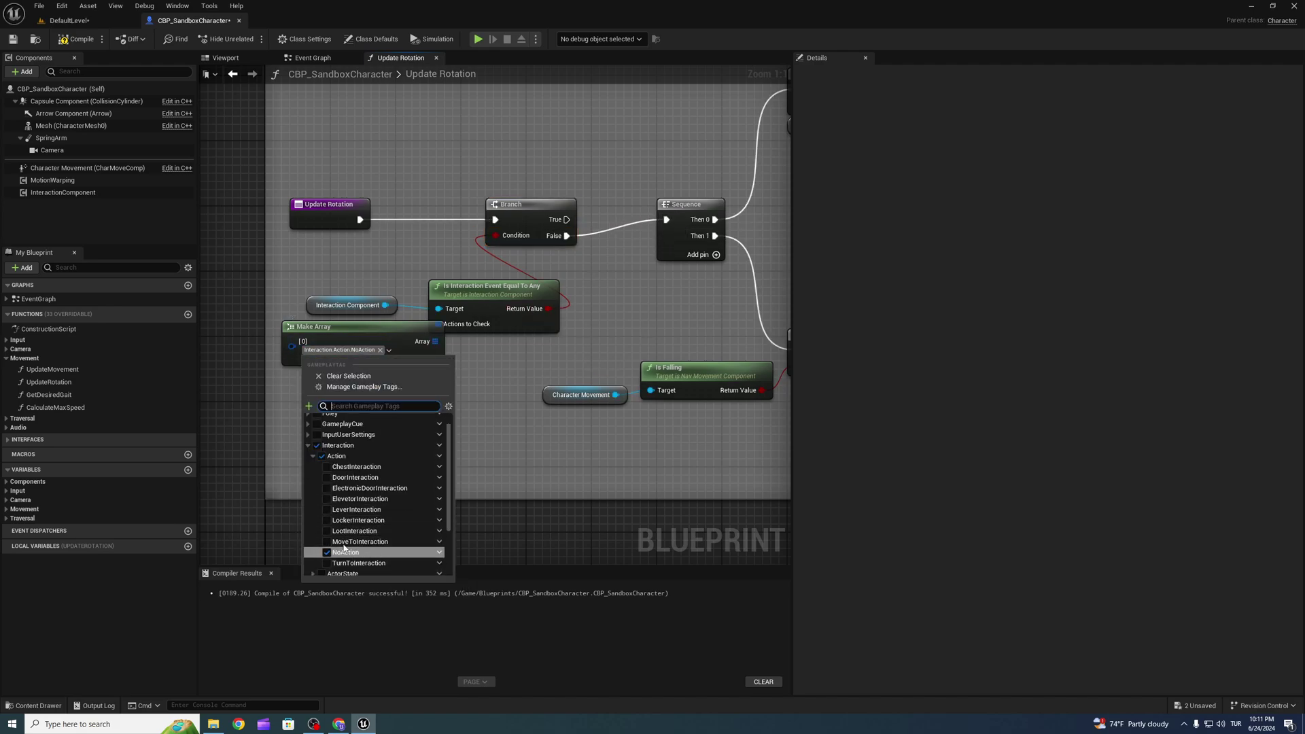
# - Duplicate the Use Controller Desired Rotation (on) and Orient Rotation To Movement (off) setters and run them from the new Branch's True output
pyautogui.moveTo(517, 390); pyautogui.dragTo(444, 477, button='right')
pyautogui.moveTo(567, 213); pyautogui.dragTo(344, 244, button='right')
pyautogui.scroll(-2, 544, 213)
pyautogui.moveTo(566, 246); pyautogui.dragTo(490, 283, button='right')
pyautogui.moveTo(486, 281); pyautogui.dragTo(703, 230)
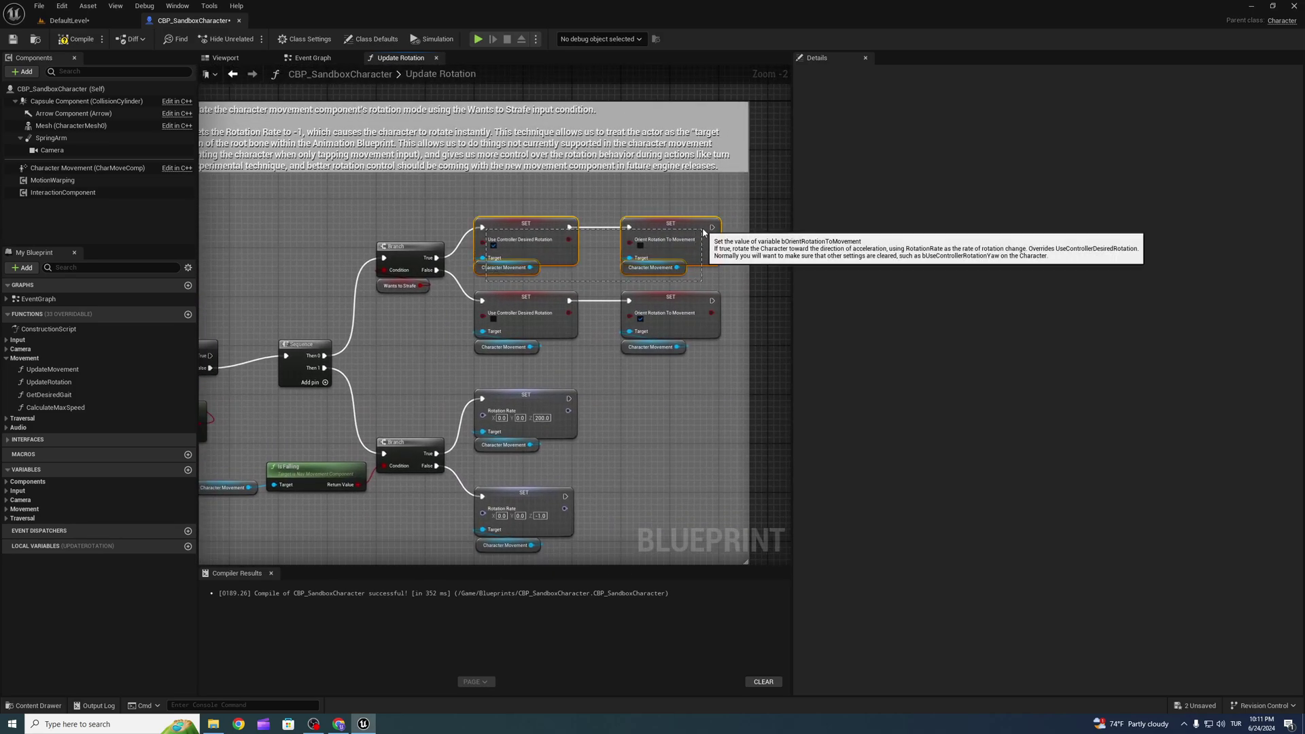
pyautogui.moveTo(279, 218); pyautogui.dragTo(627, 244, button='right')
pyautogui.moveTo(631, 221); pyautogui.dragTo(644, 234)
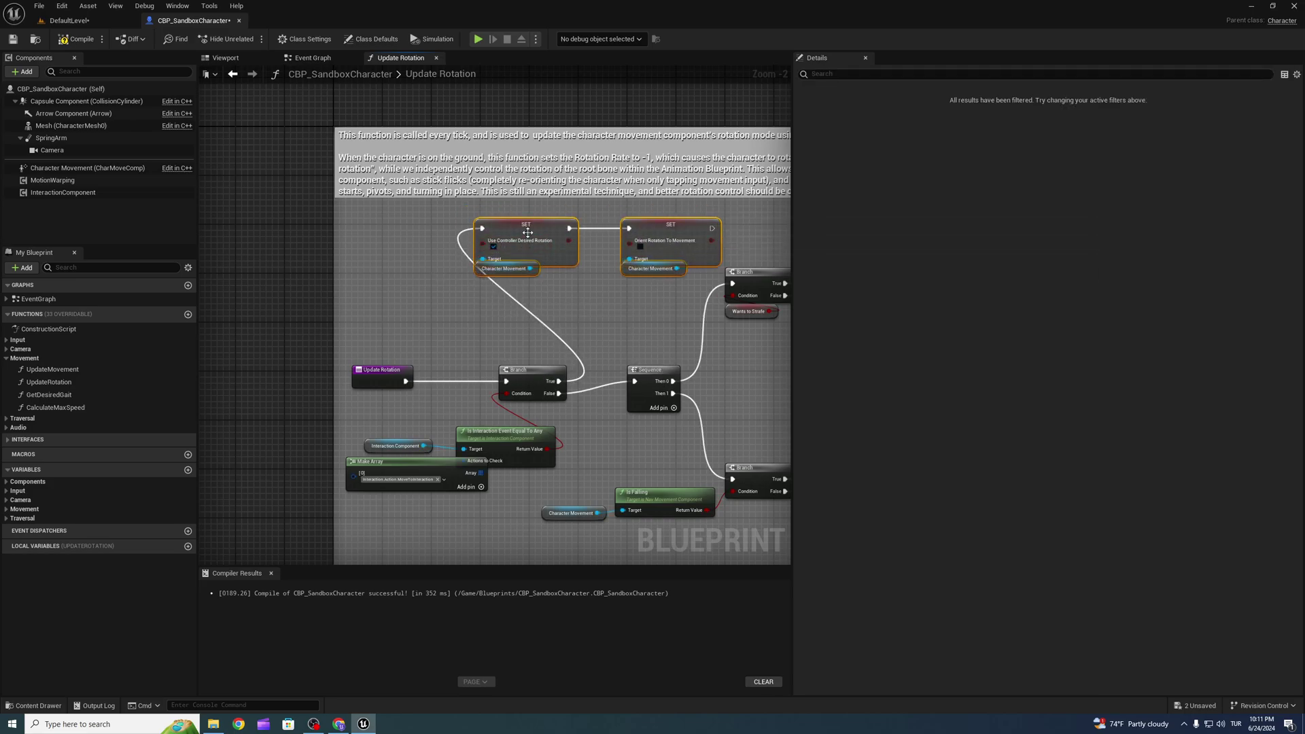
pyautogui.moveTo(591, 294); pyautogui.dragTo(482, 292, button='right')
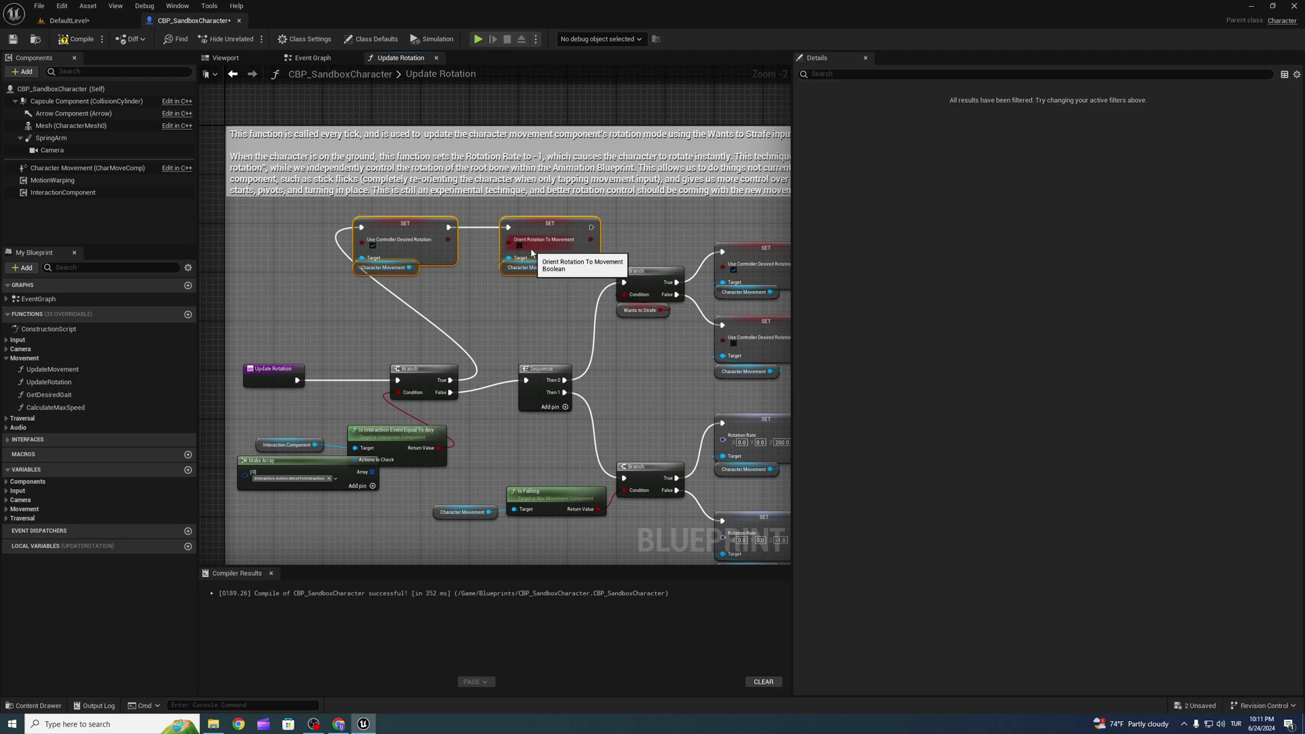
pyautogui.scroll(2, 538, 269)
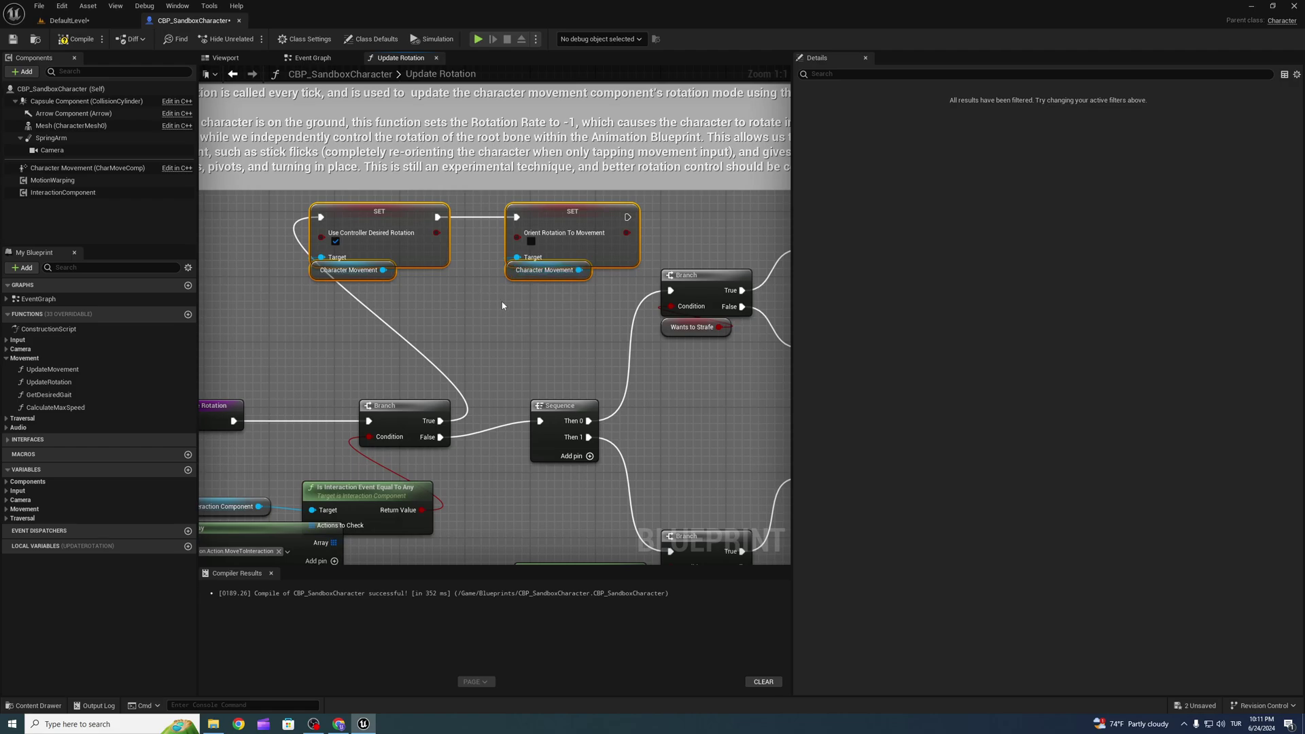
pyautogui.moveTo(551, 318); pyautogui.dragTo(365, 249, button='right')
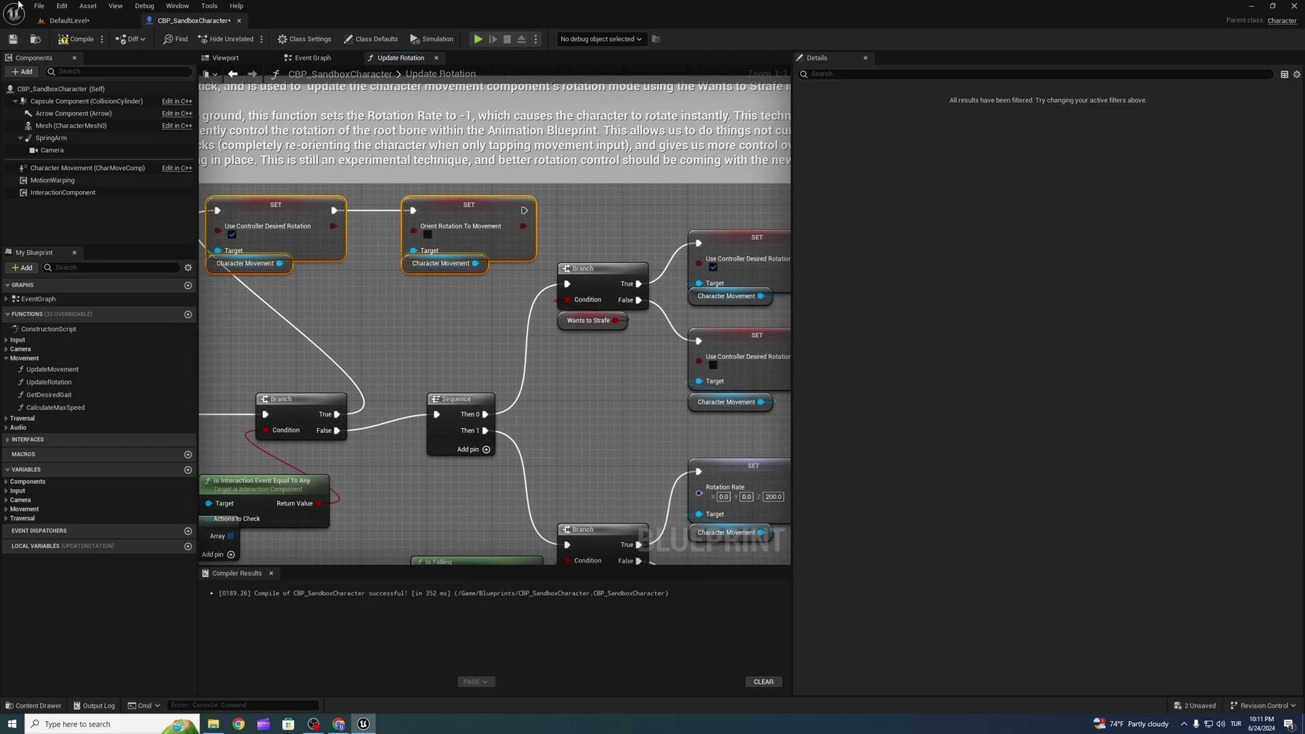
# - Start a game preview in DefaultLevel from the floor near the locker and trigger the locker's interaction with the character
pyautogui.click(69, 21)
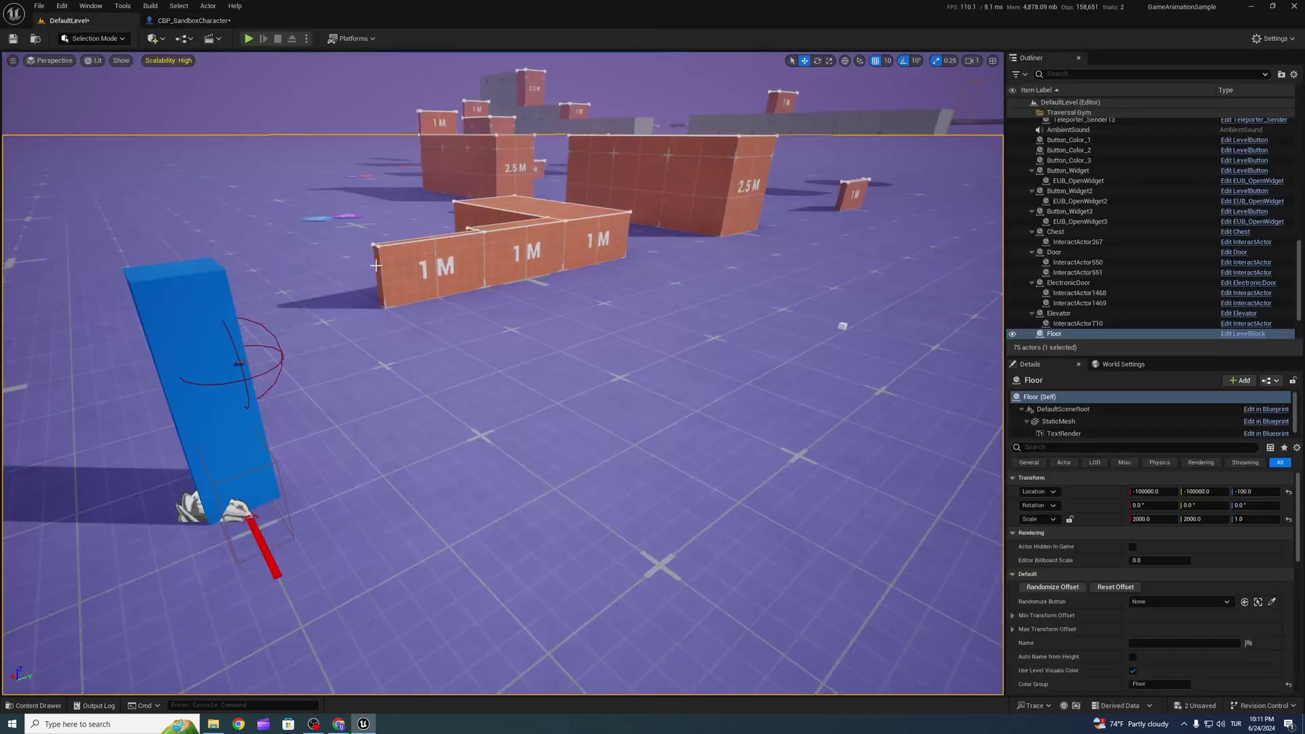
pyautogui.click(485, 424)
pyautogui.press('w')
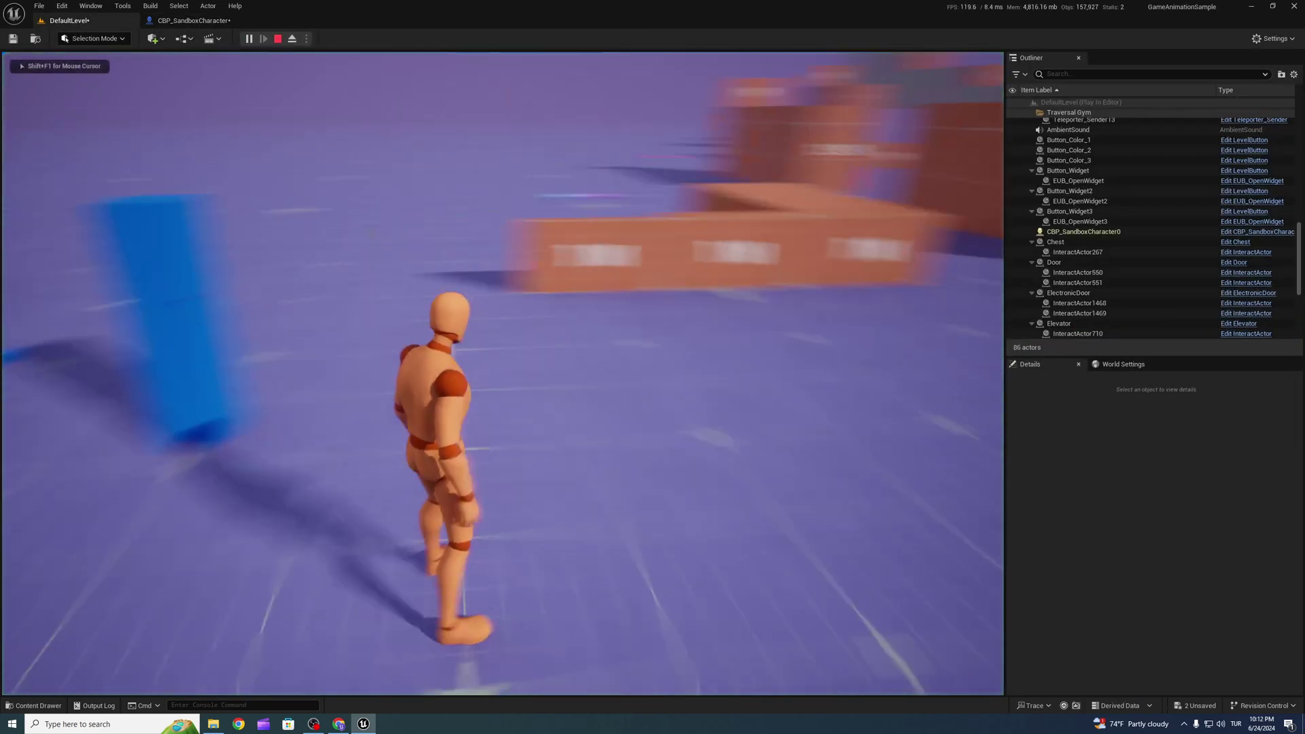
pyautogui.press('d')
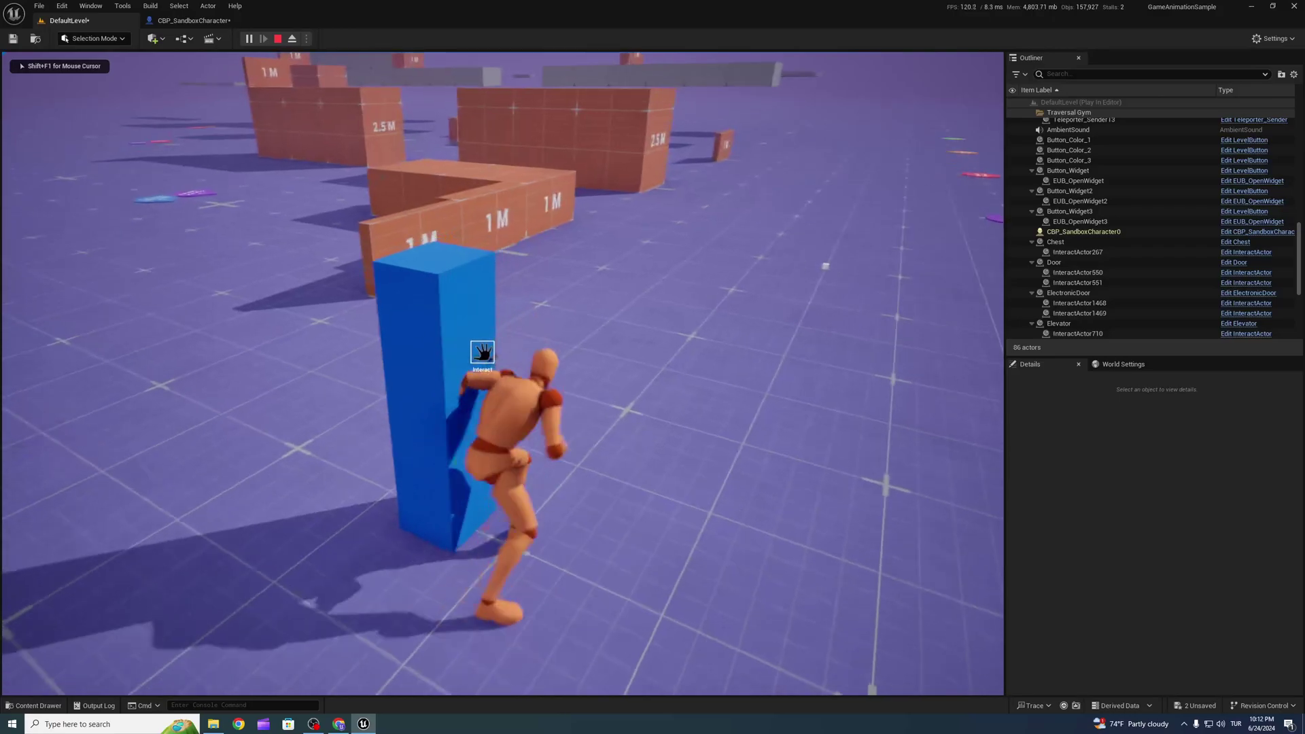
pyautogui.press('w')
pyautogui.press('e')
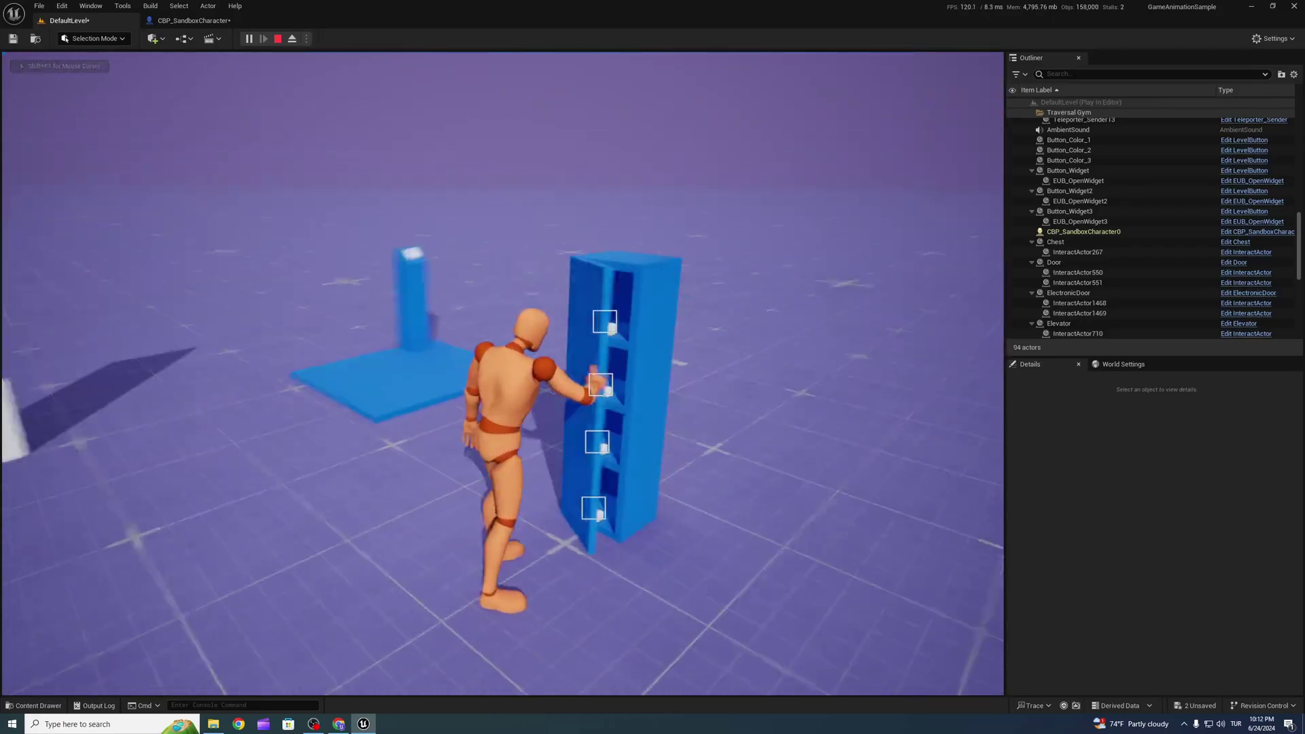
# - Walk the character onto the elevator platform and to the white door, triggering the interaction on each
pyautogui.press('s')
pyautogui.press('w')
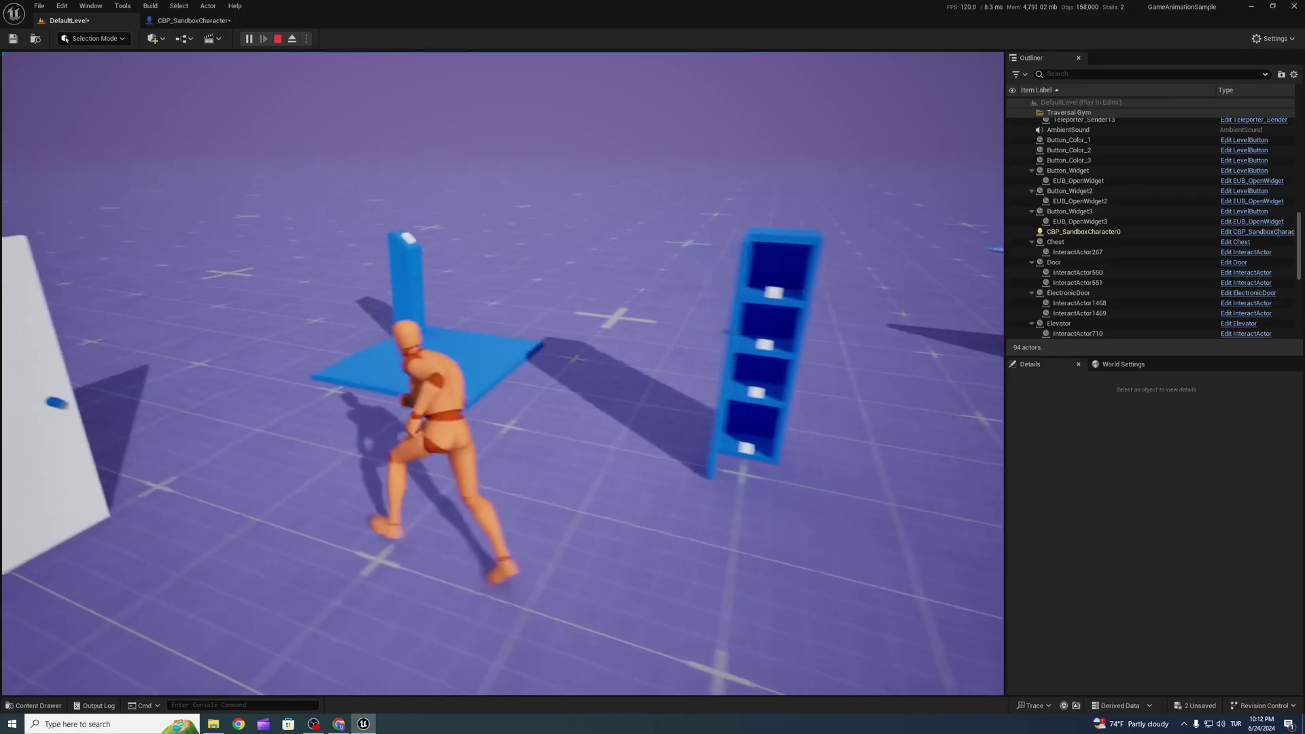
pyautogui.press('e')
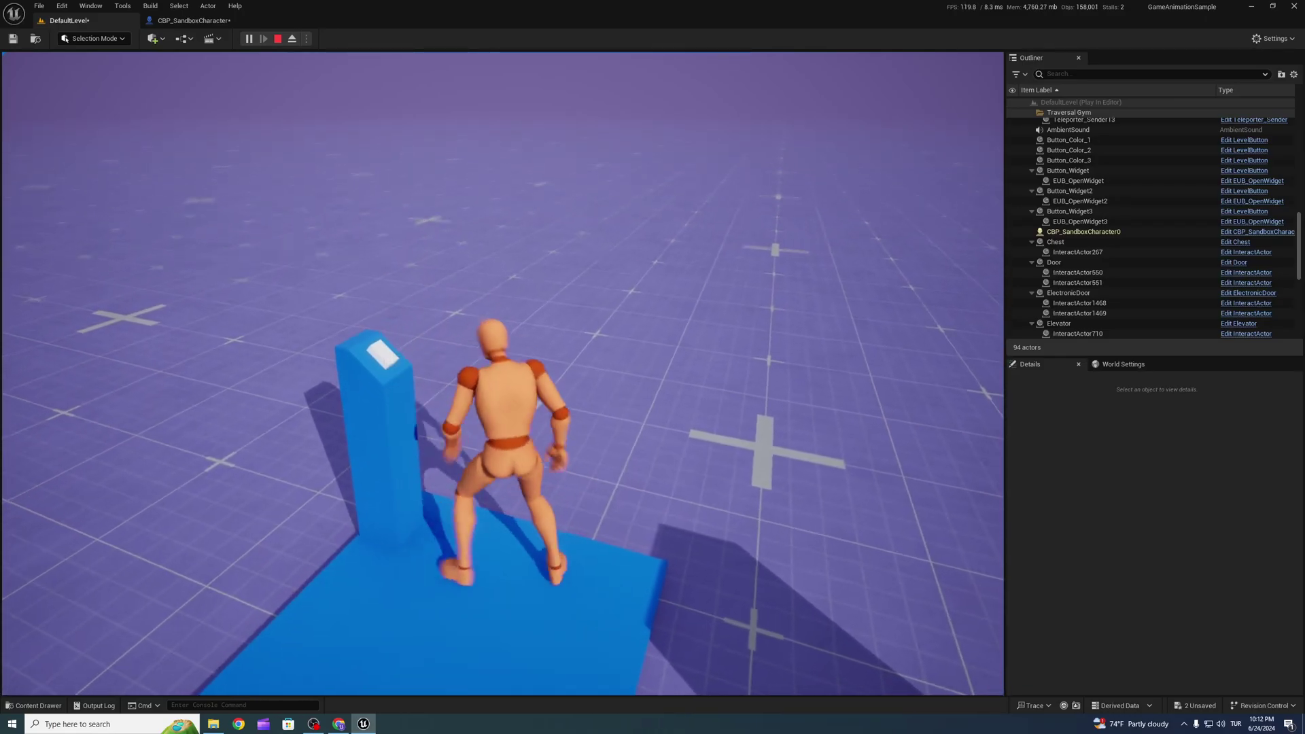
pyautogui.press('w')
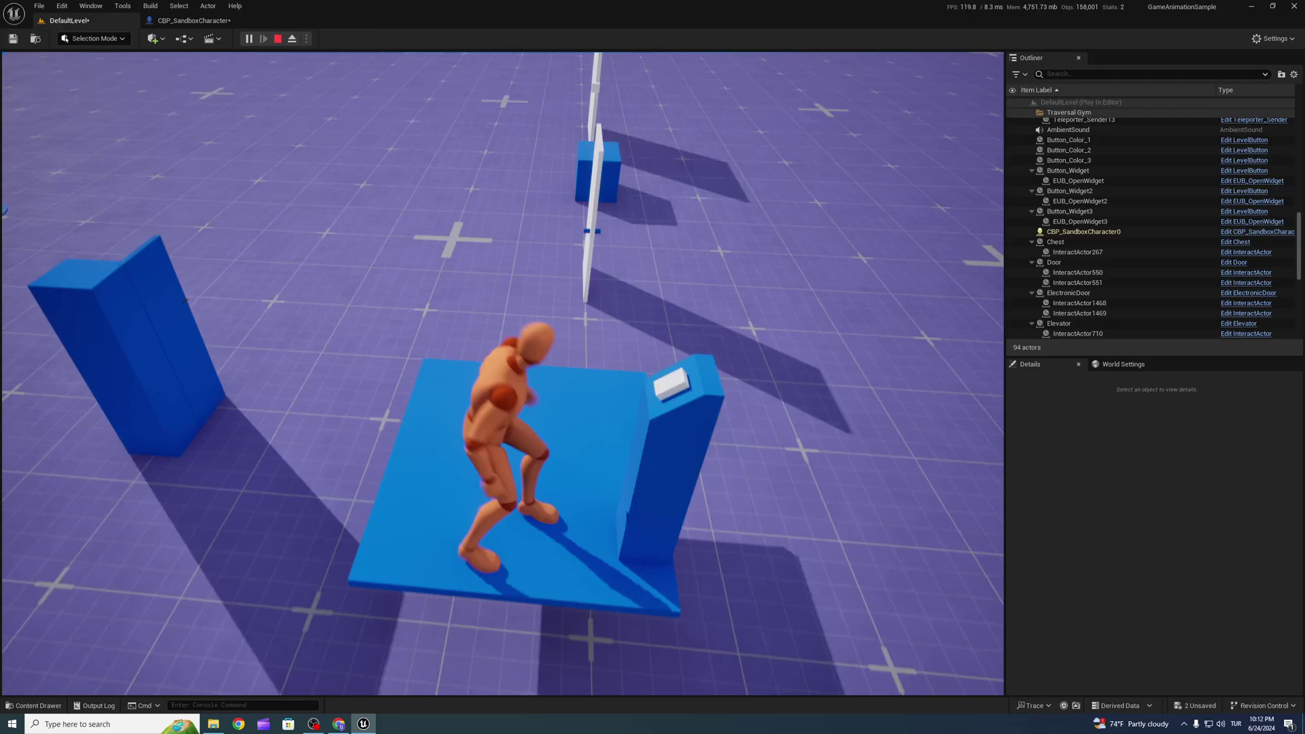
pyautogui.press('w')
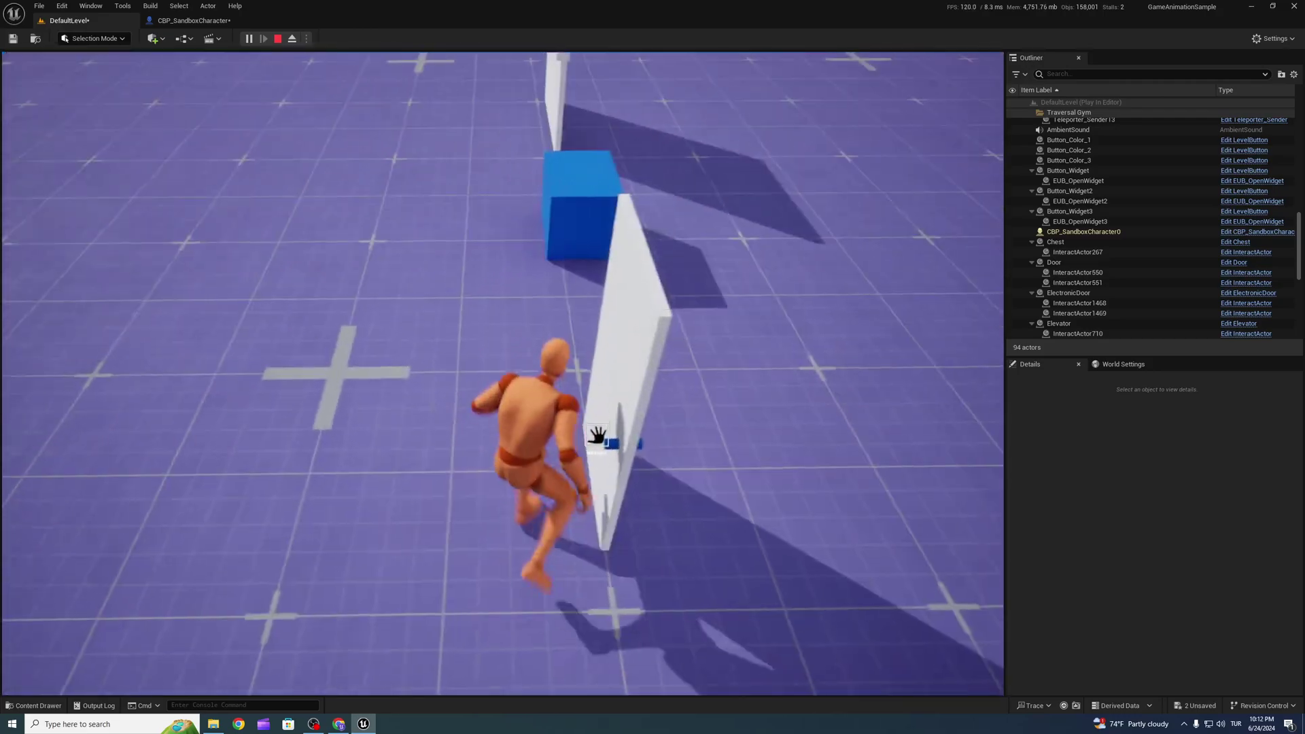
pyautogui.press('e')
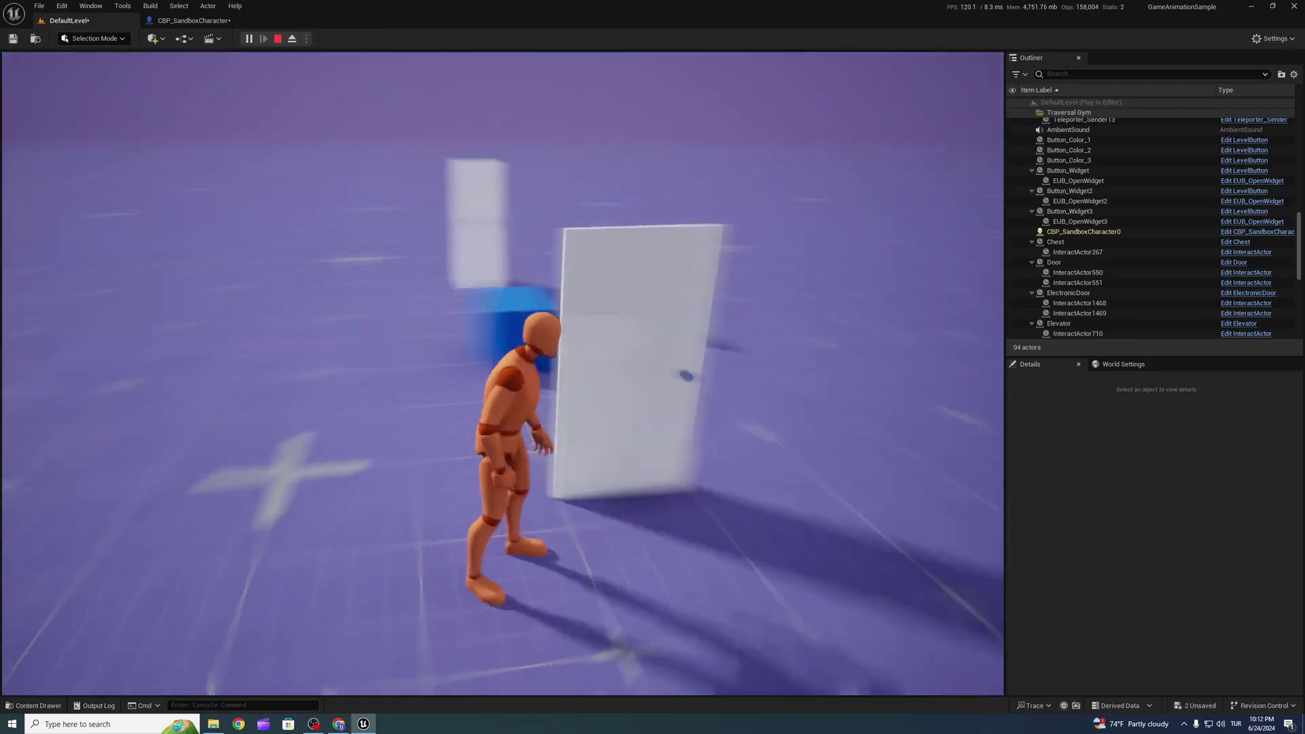
# - Run the character to the small white item on the floor, trigger its interaction and run back toward the placed actors
pyautogui.press('w')
pyautogui.press('w')
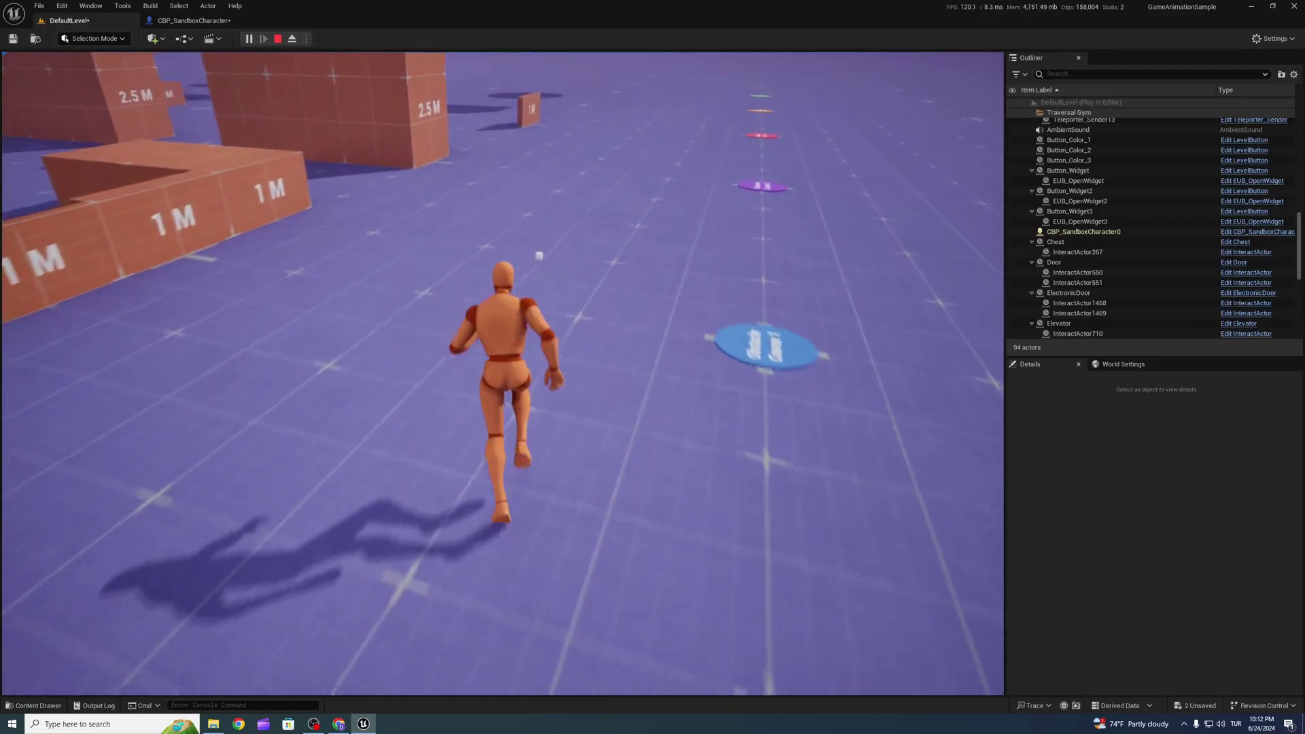
pyautogui.press('e')
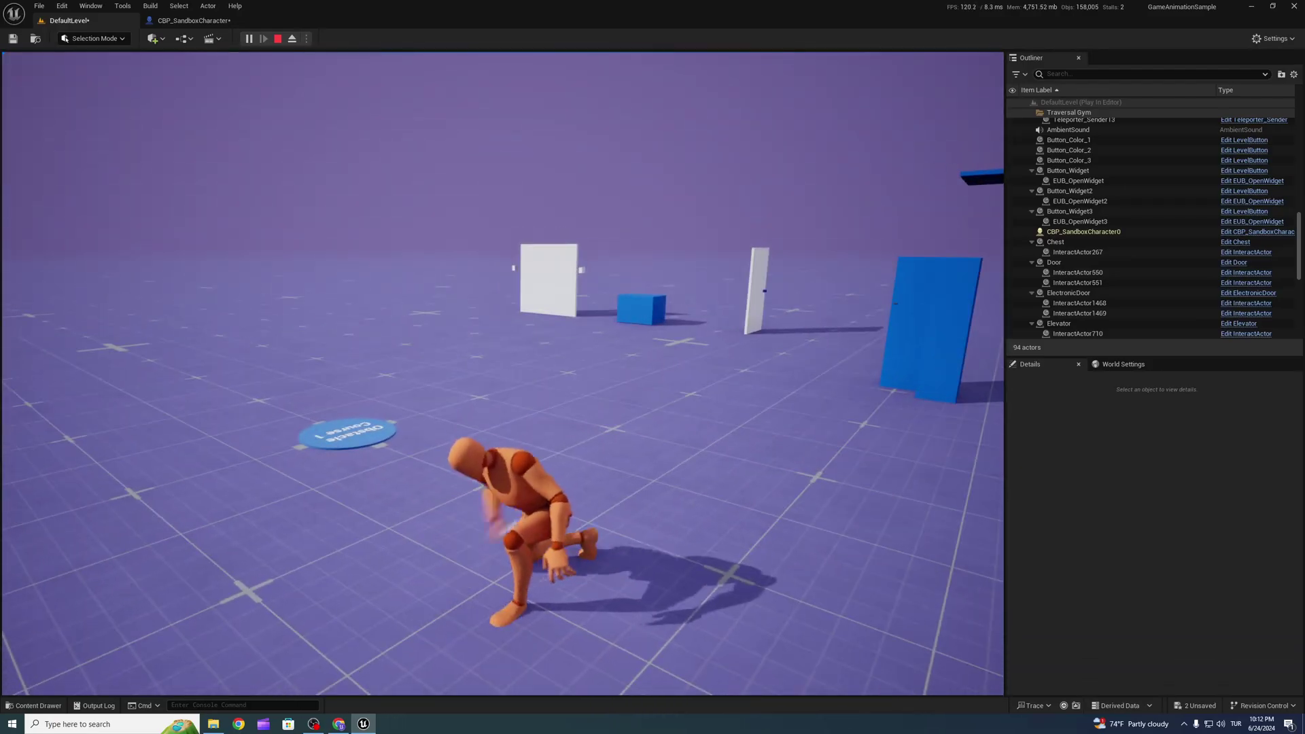
pyautogui.press('w')
pyautogui.press('a')
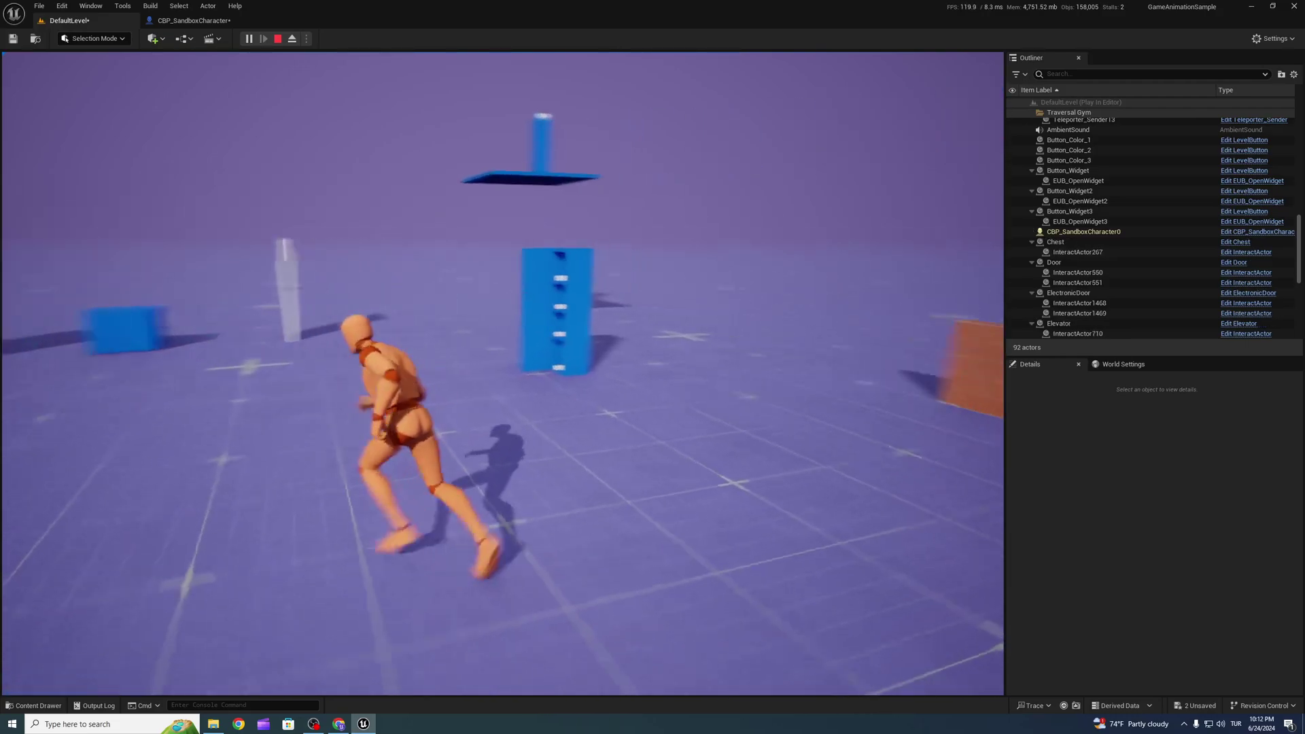
# - Stop the game preview and save DefaultLevel
pyautogui.click(278, 38)
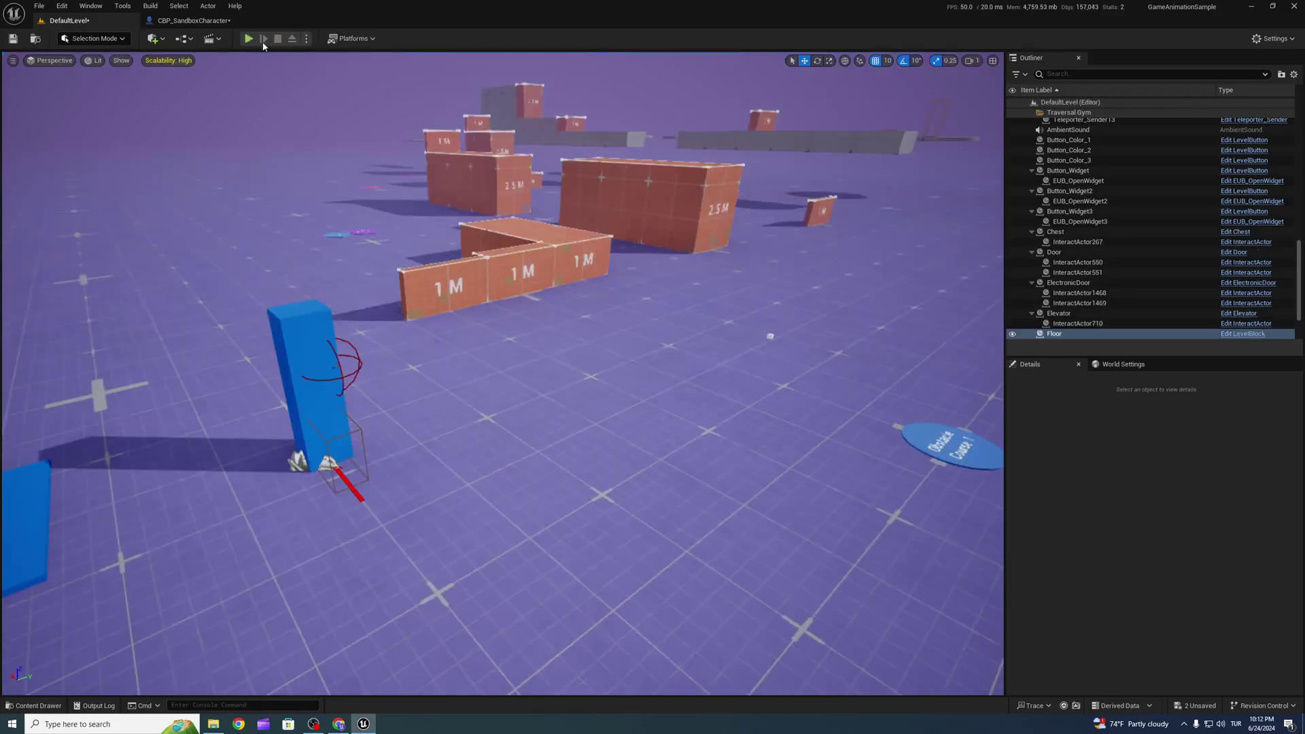
pyautogui.click(16, 45)
pyautogui.moveTo(479, 343); pyautogui.dragTo(479, 343, button='right')
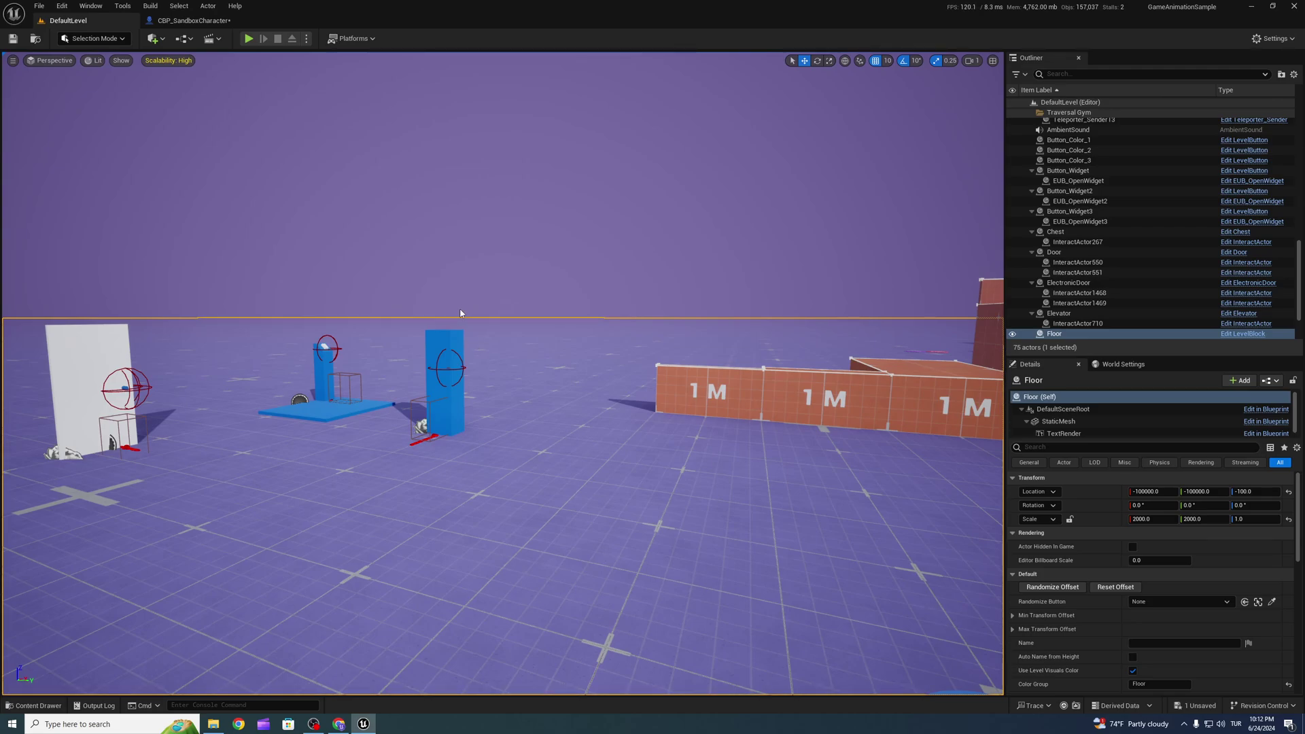
pyautogui.moveTo(476, 370)
pyautogui.mouseDown(button='right')
pyautogui.moveTo(454, 362)
pyautogui.moveTo(472, 365)
pyautogui.mouseUp(button='right')
pyautogui.moveTo(288, 298); pyautogui.dragTo(288, 297, button='right')
pyautogui.press('w')
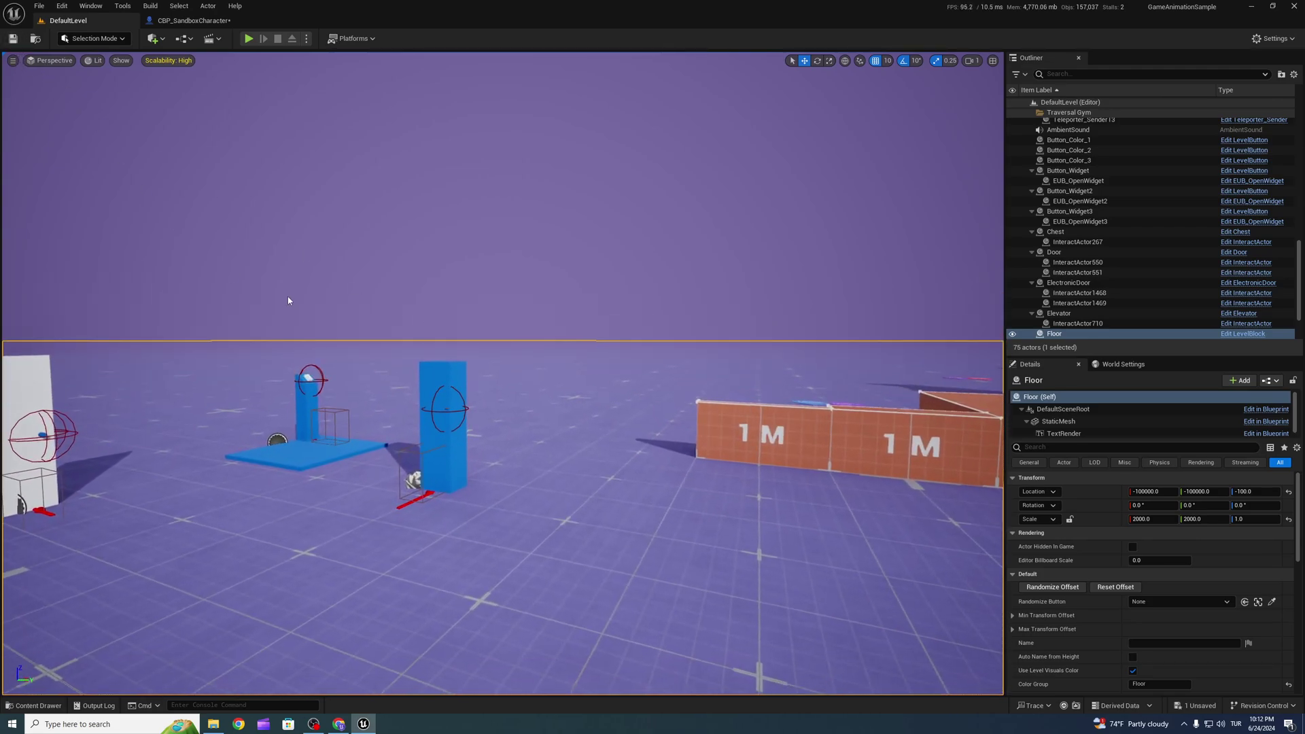